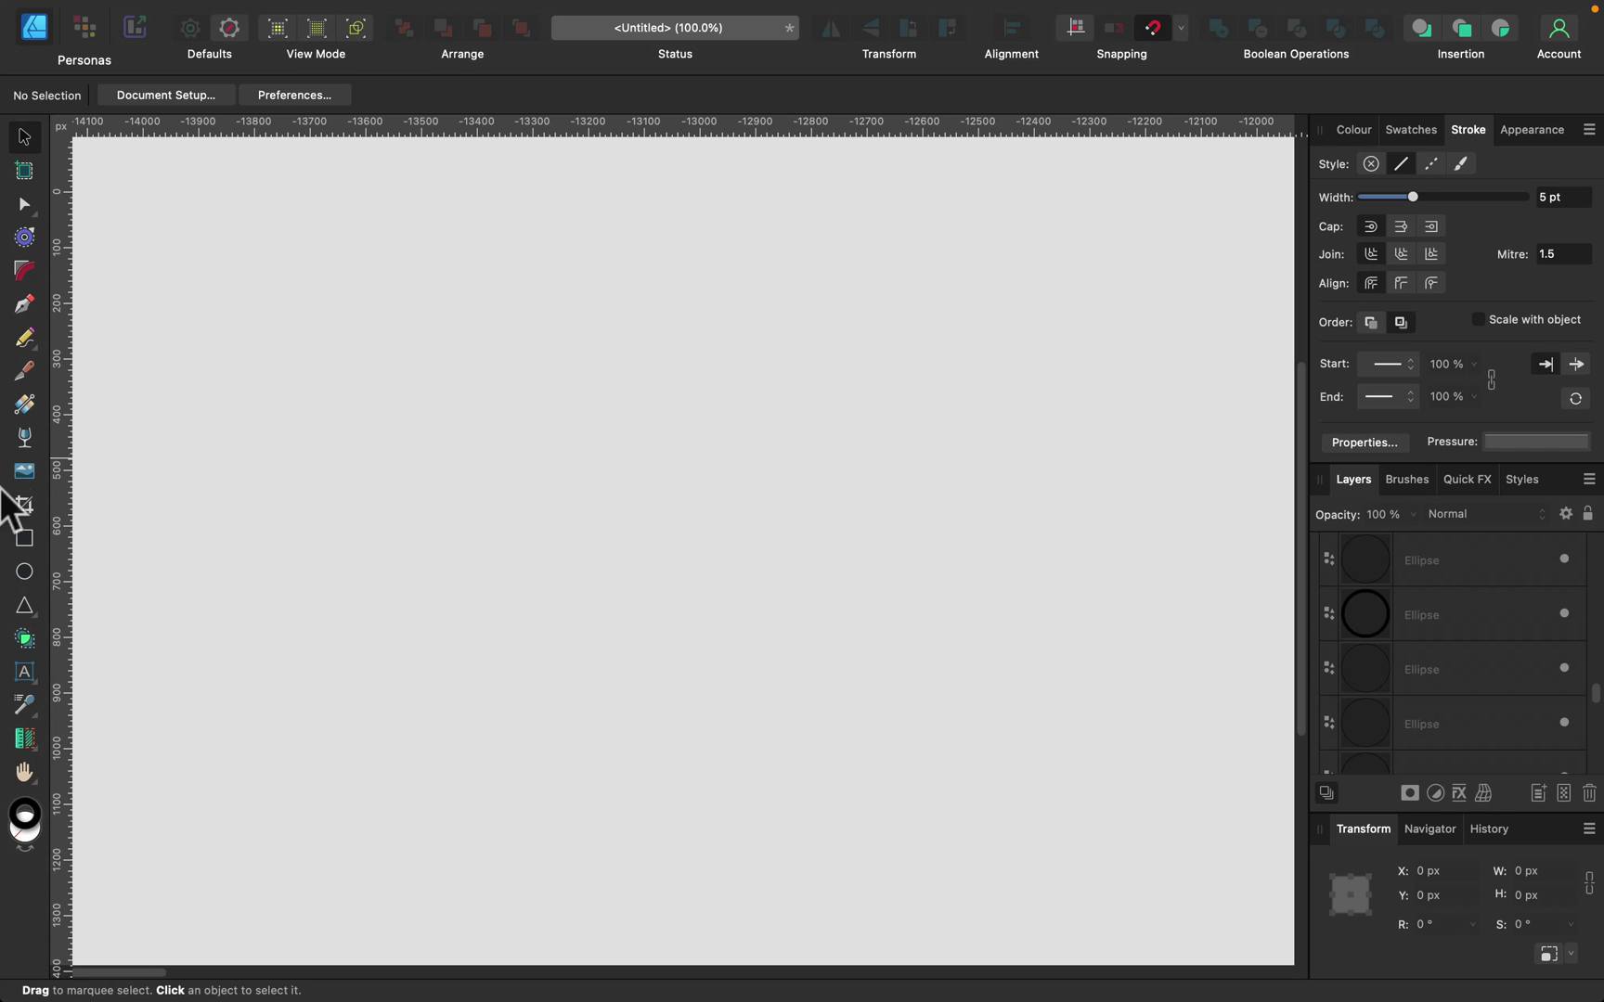
- Draw a 498 px square and a circle overlapping its right side
click(24, 539)
drag(395, 263, 669, 545)
click(24, 572)
drag(835, 542, 535, 242)
- Resize the circle to 498 px, shift it right, and select both shapes
click(24, 137)
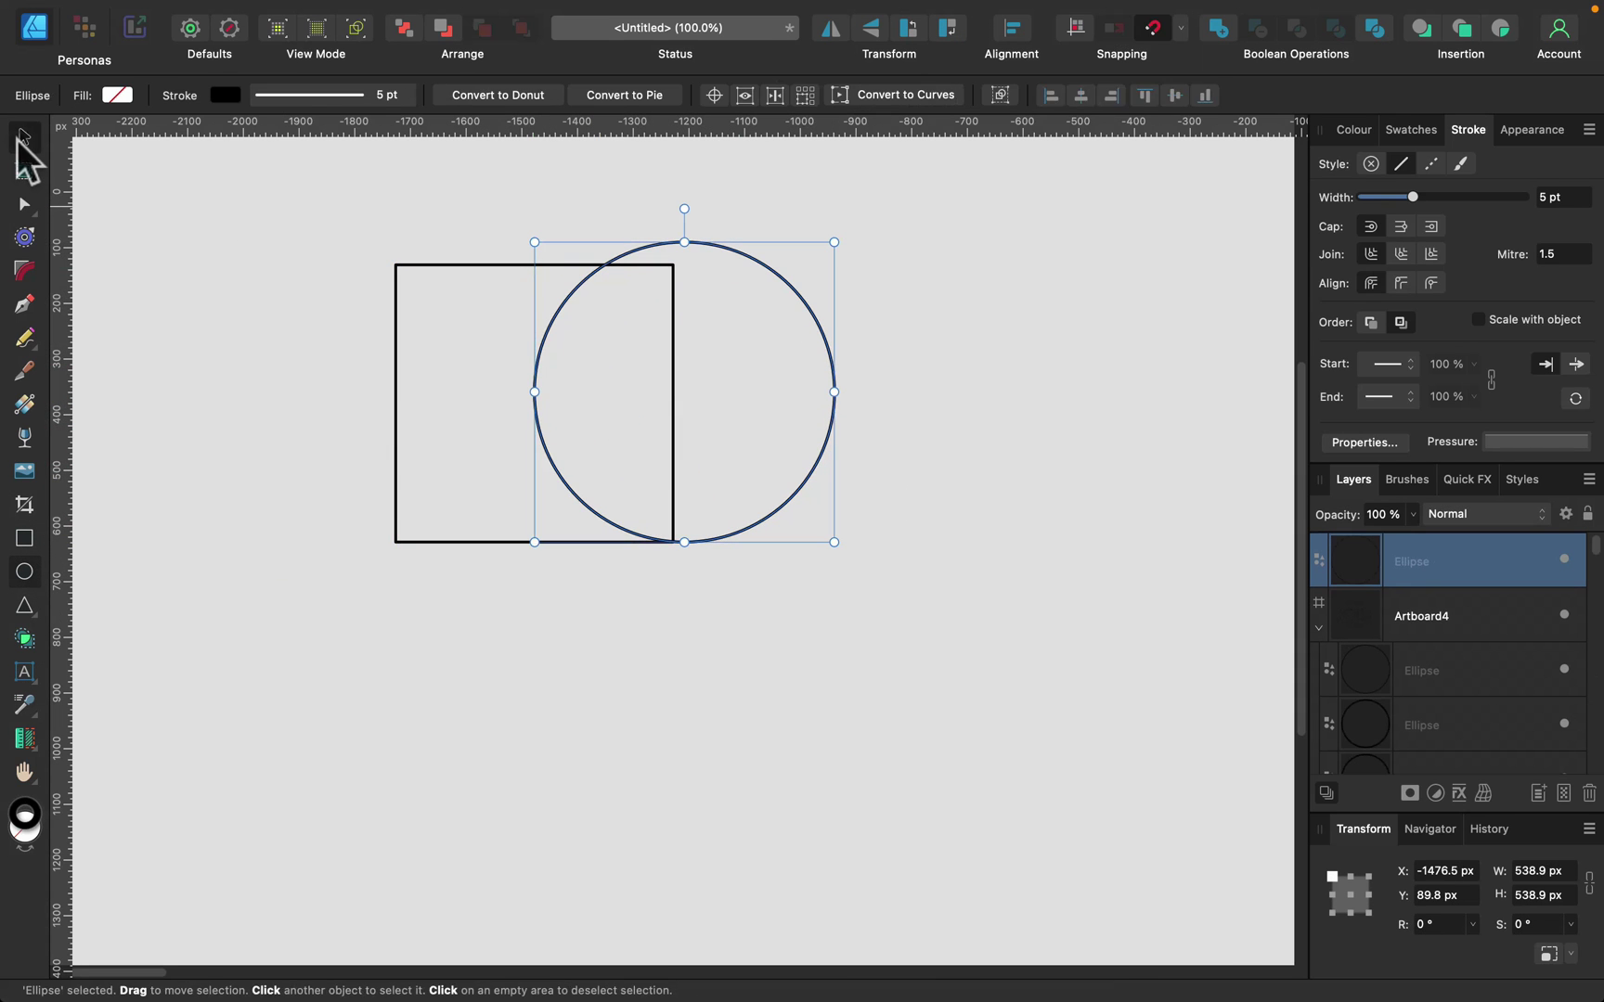
drag(793, 295, 898, 315)
drag(941, 243, 831, 308)
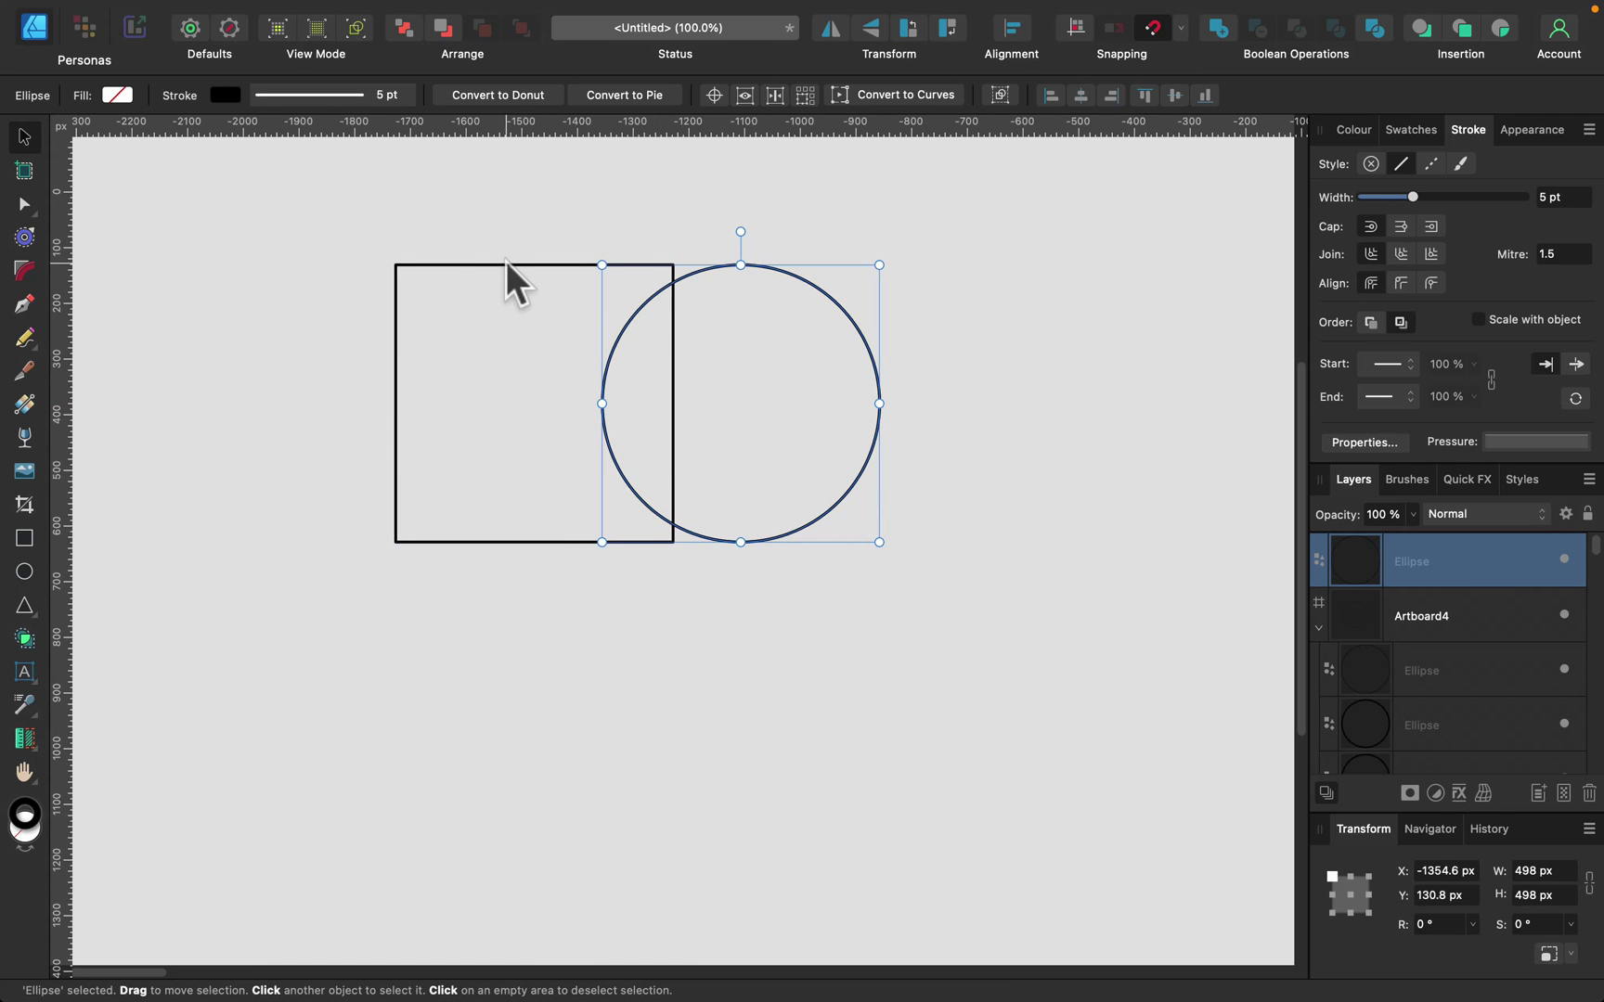
click(489, 220)
drag(444, 259, 1032, 625)
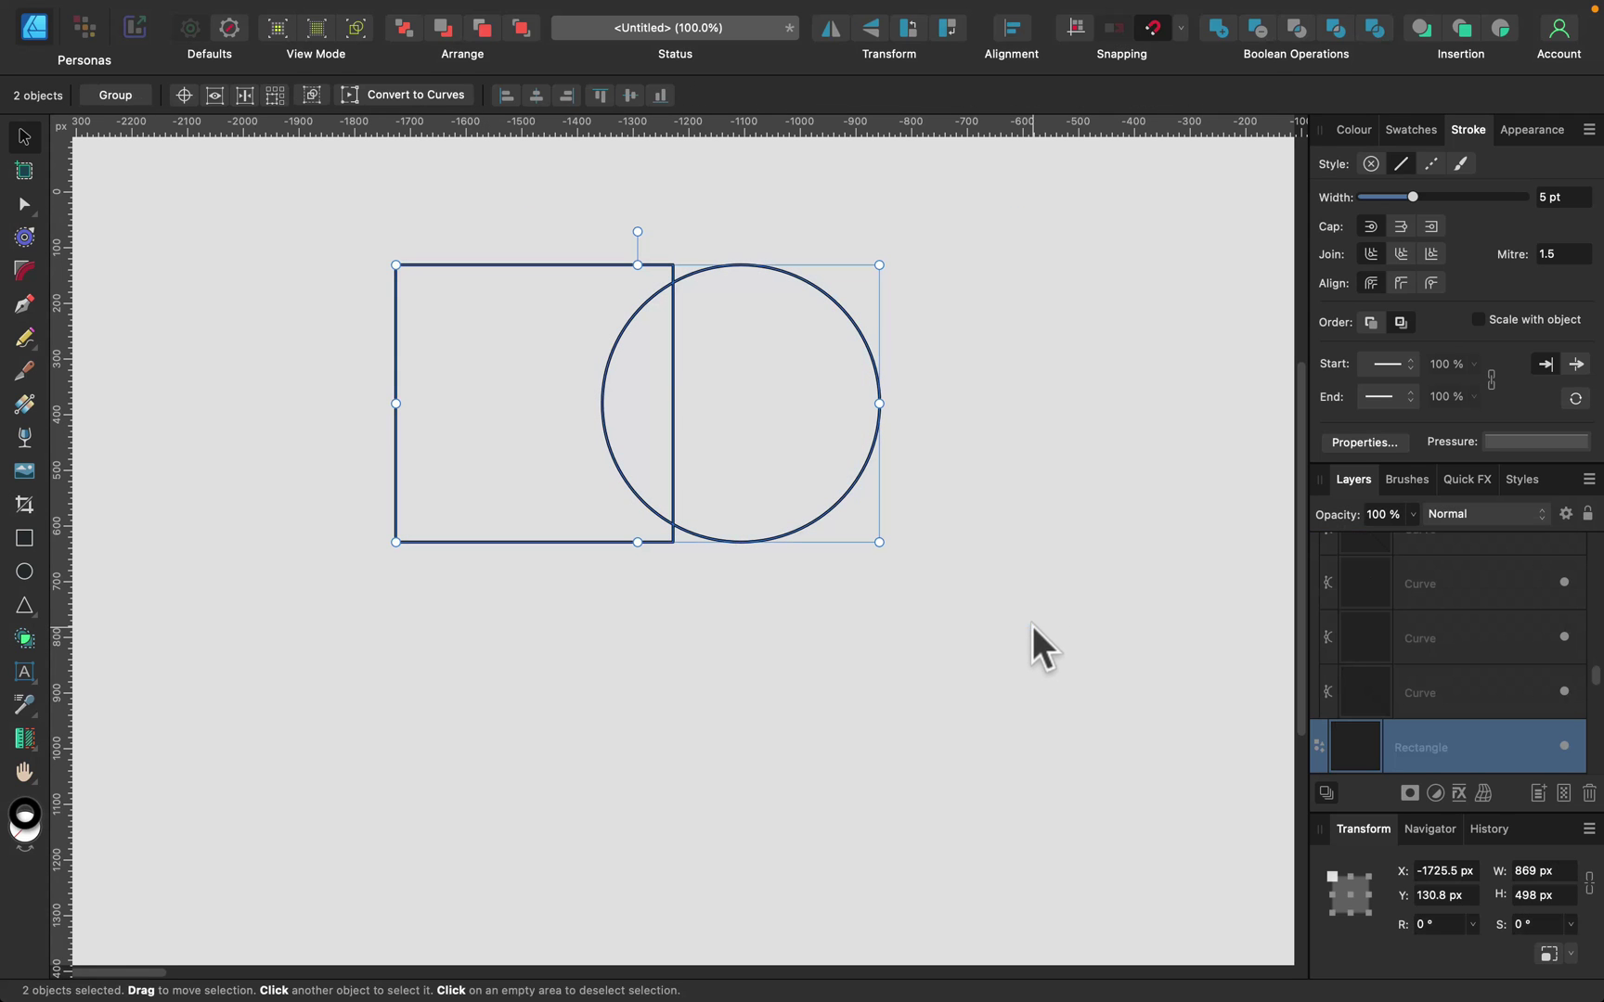
- Preview Boolean Add, Subtract and Intersect, undoing each, then apply Xor to the square and circle
click(1221, 32)
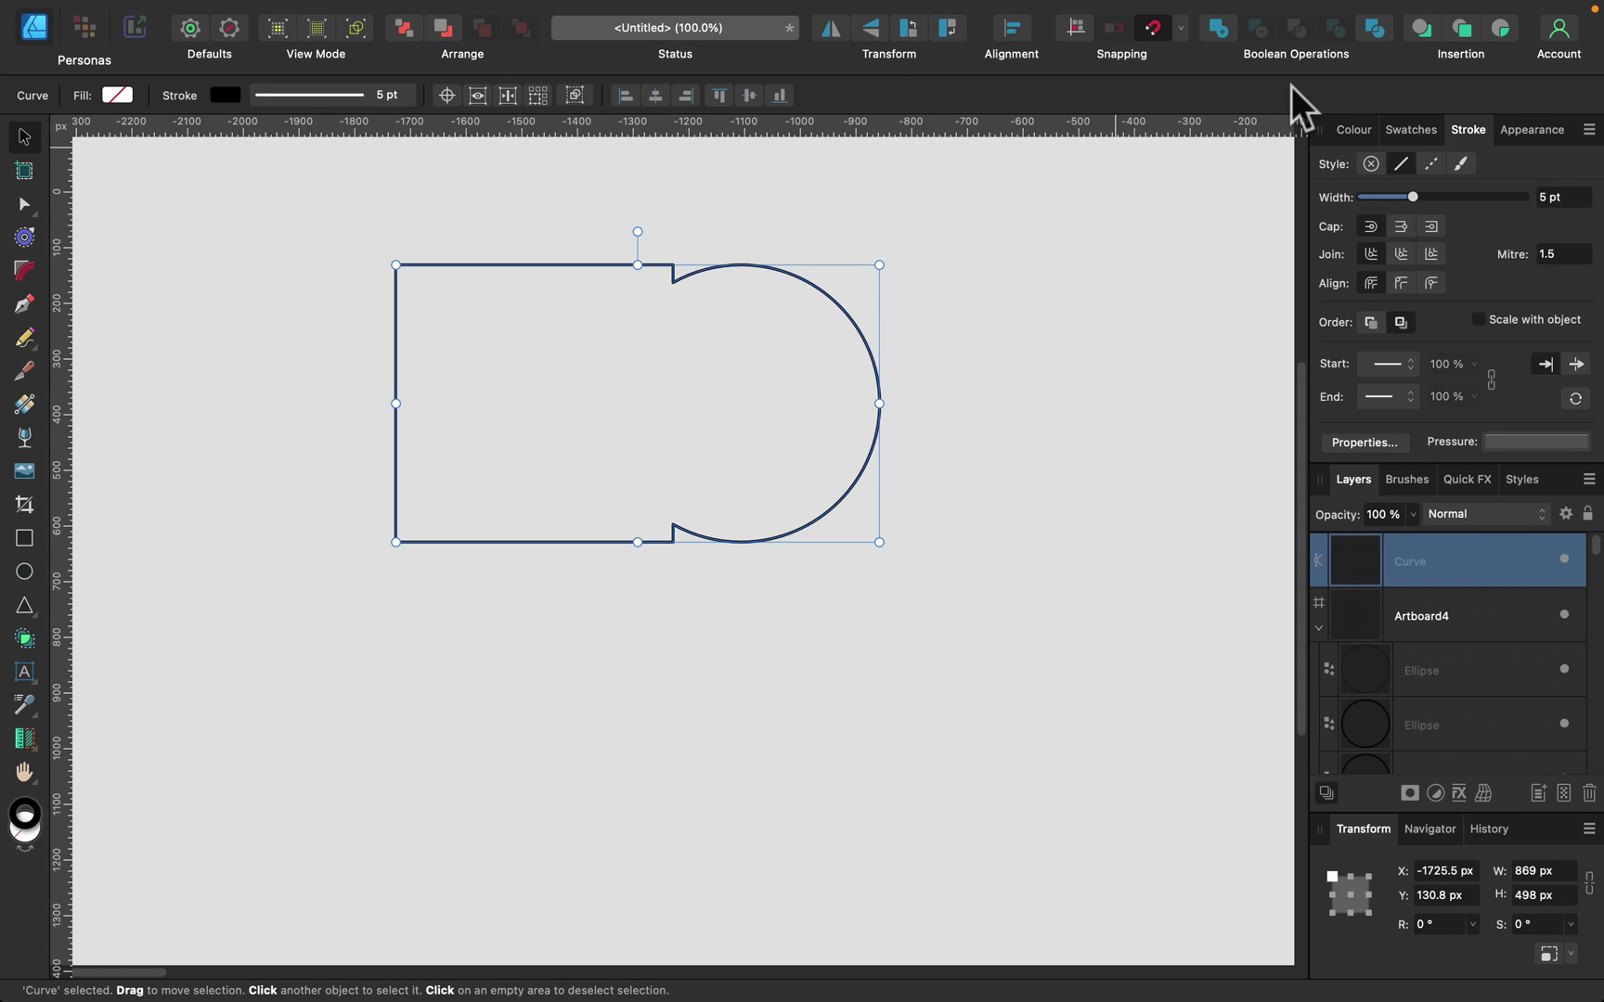
key(super+z)
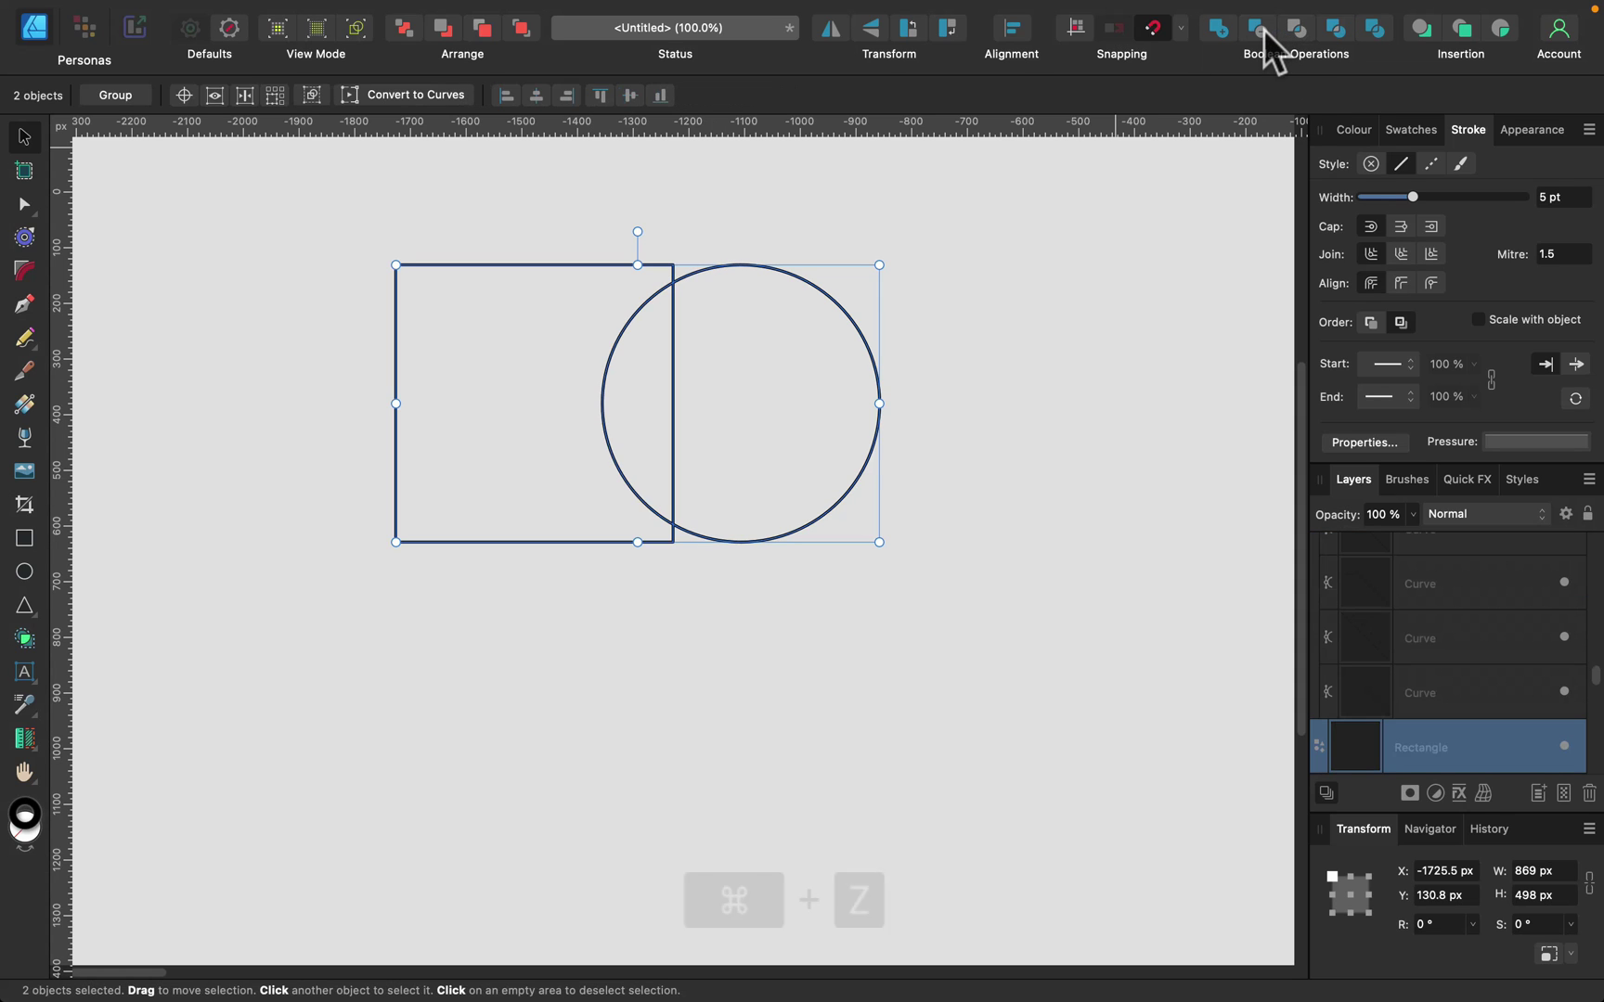
click(1259, 28)
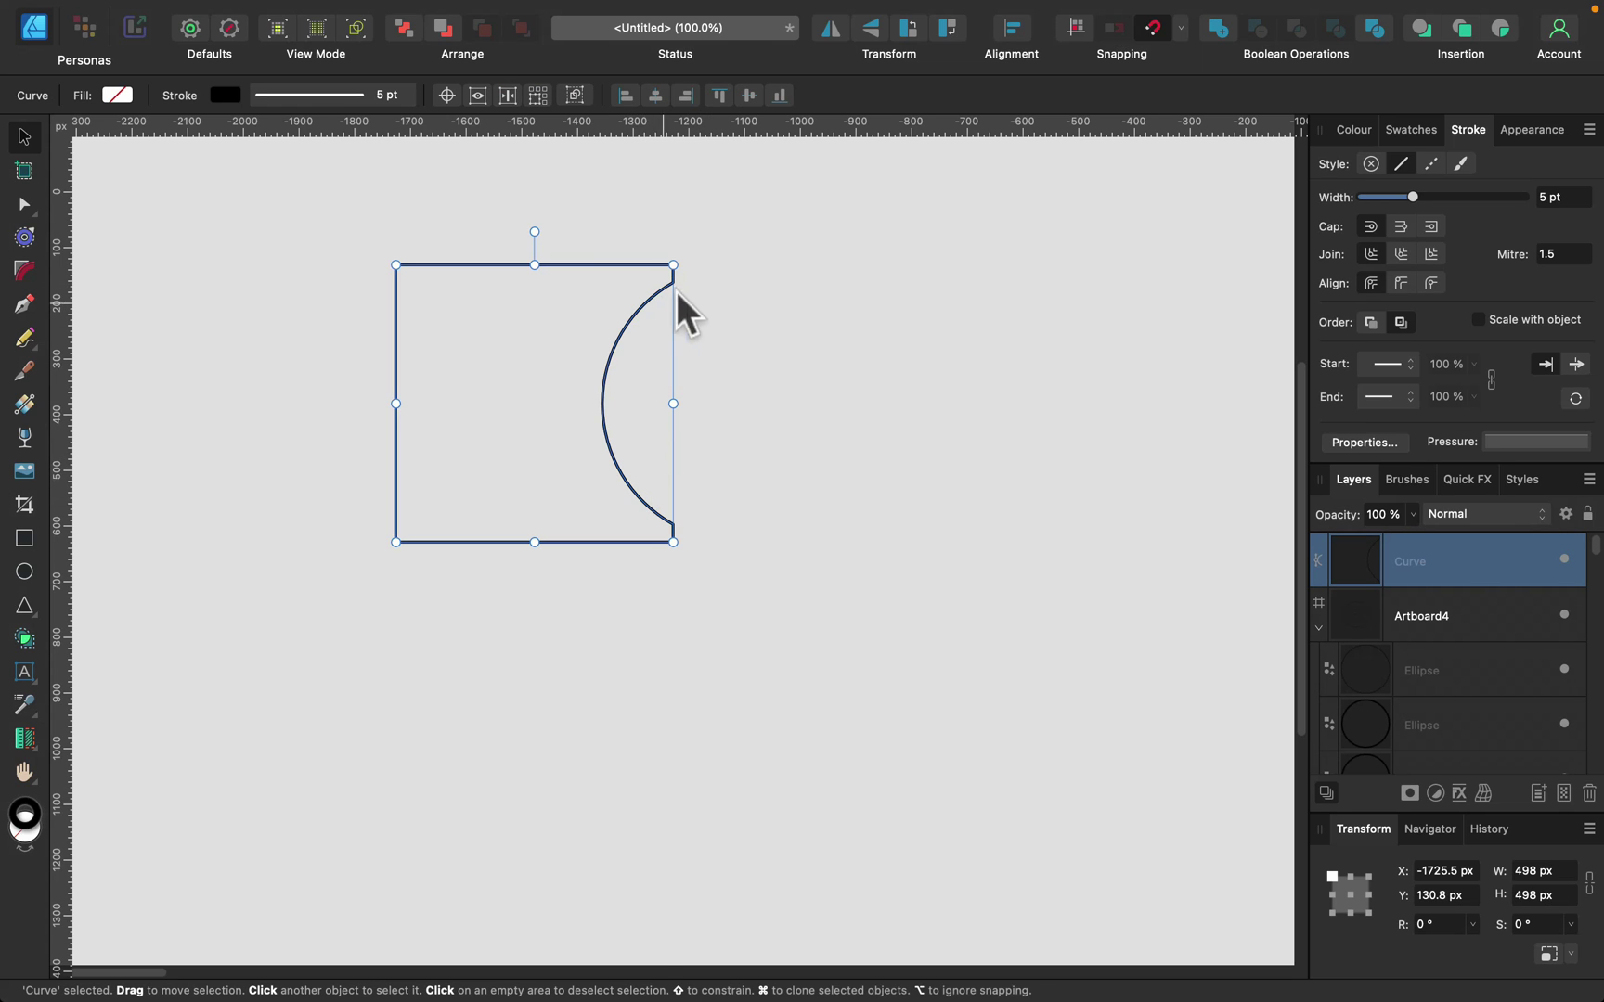
key(super+z)
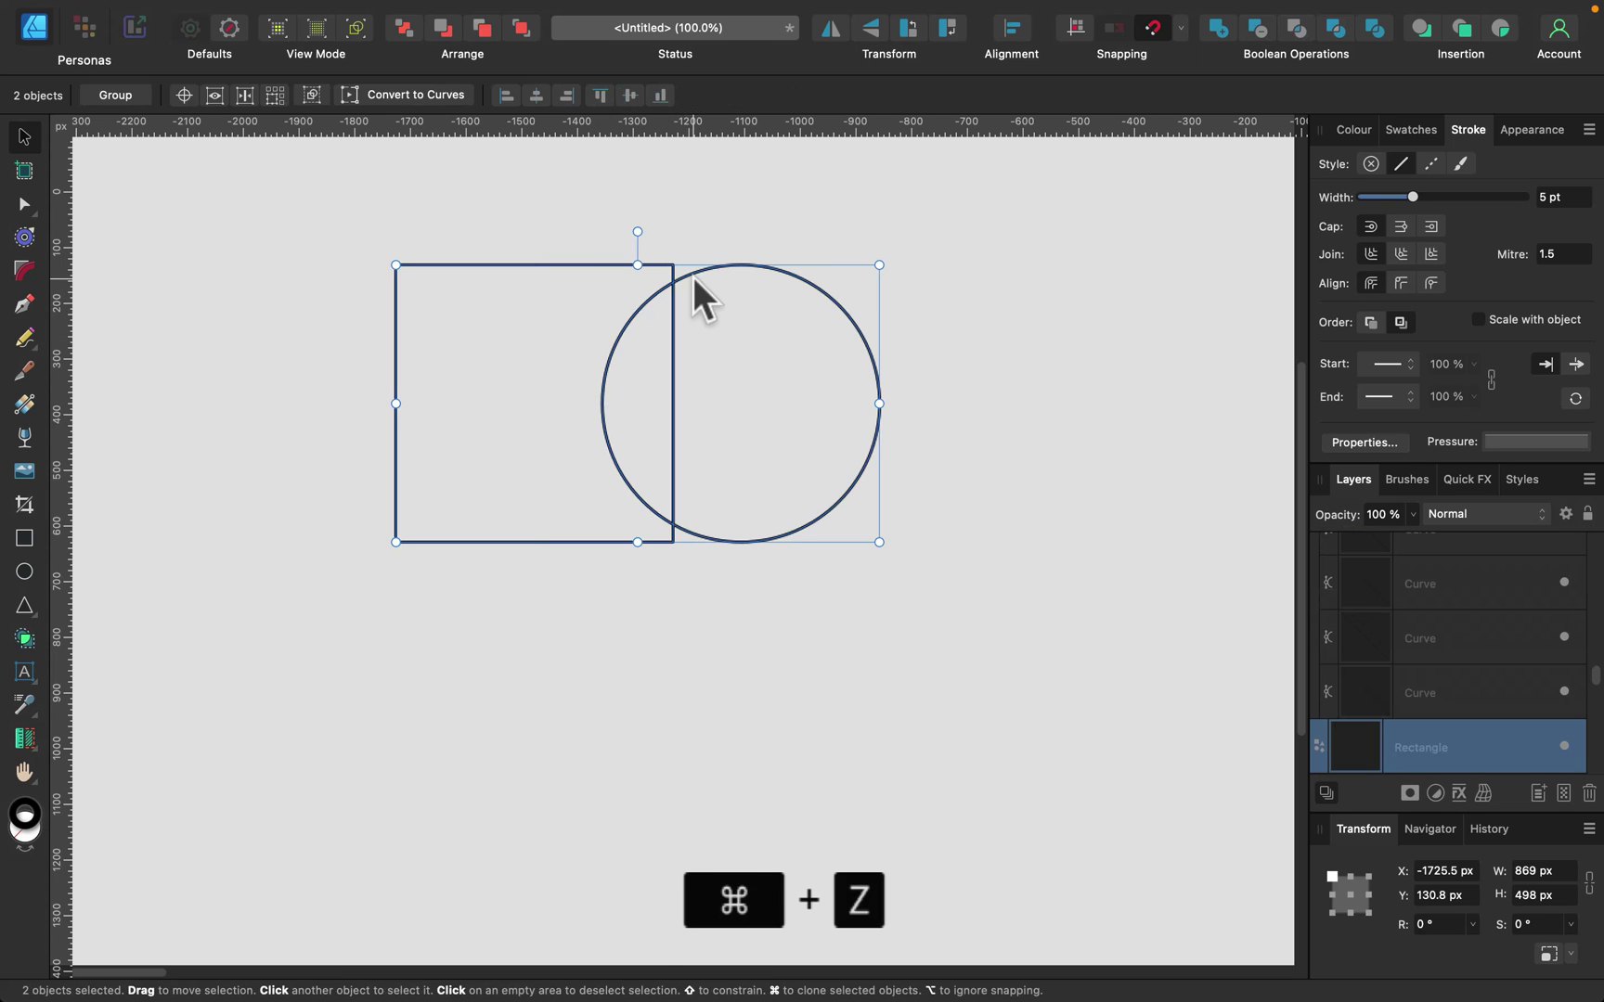
click(1299, 28)
key(super+z)
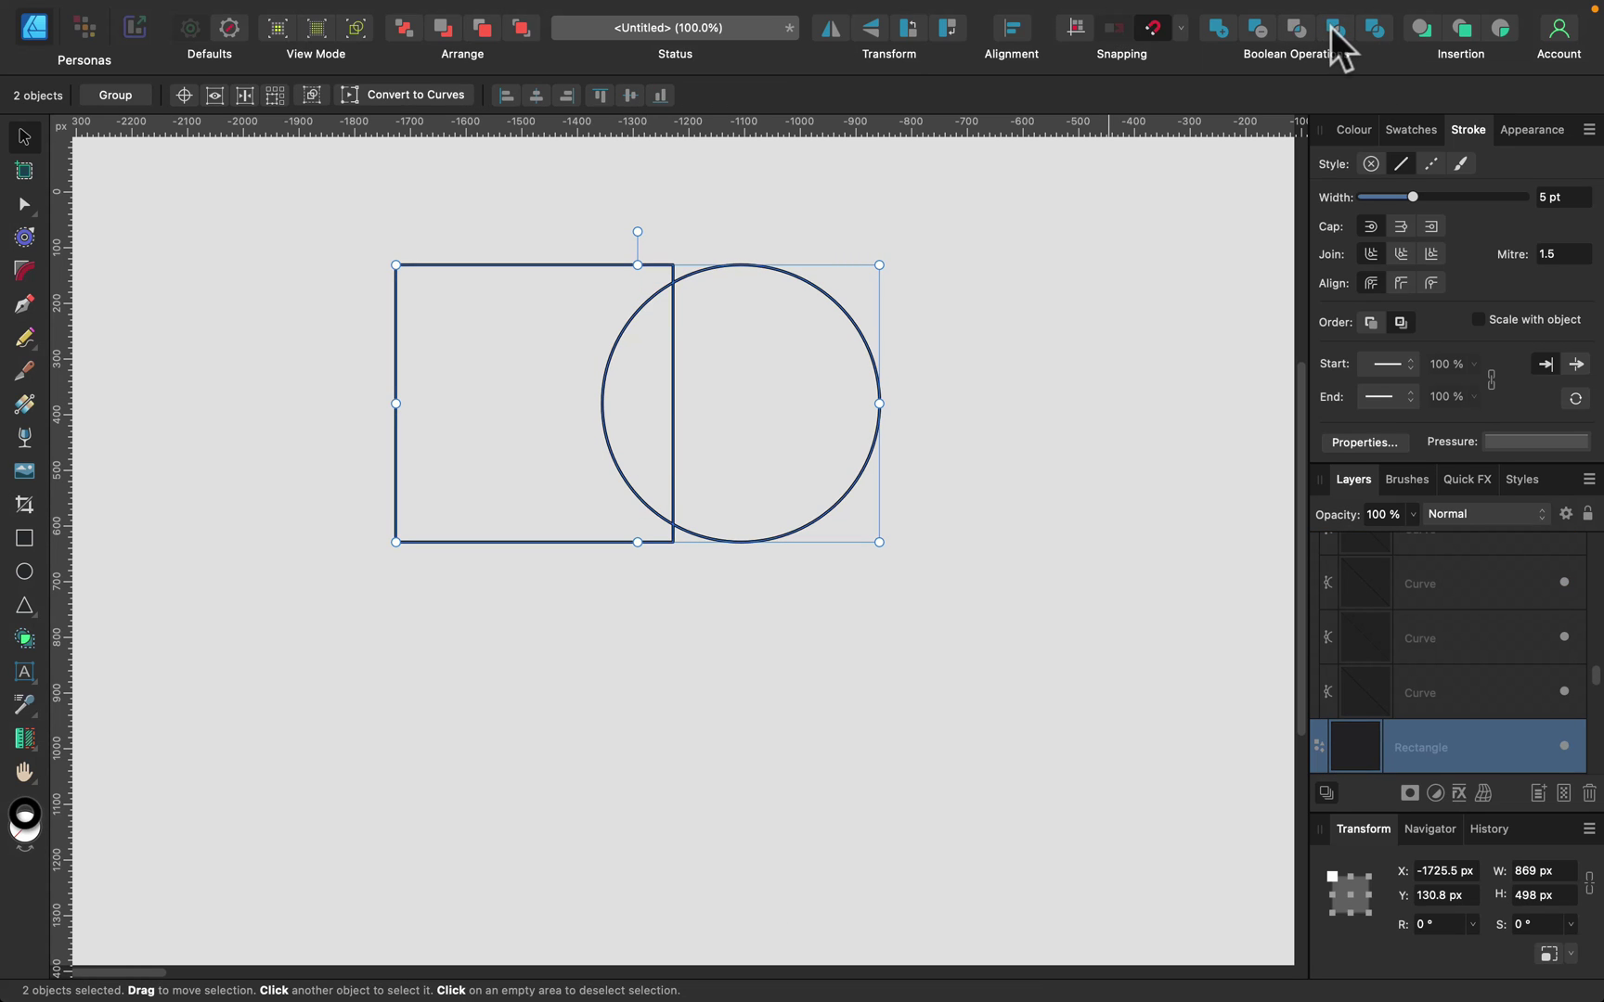
click(1336, 30)
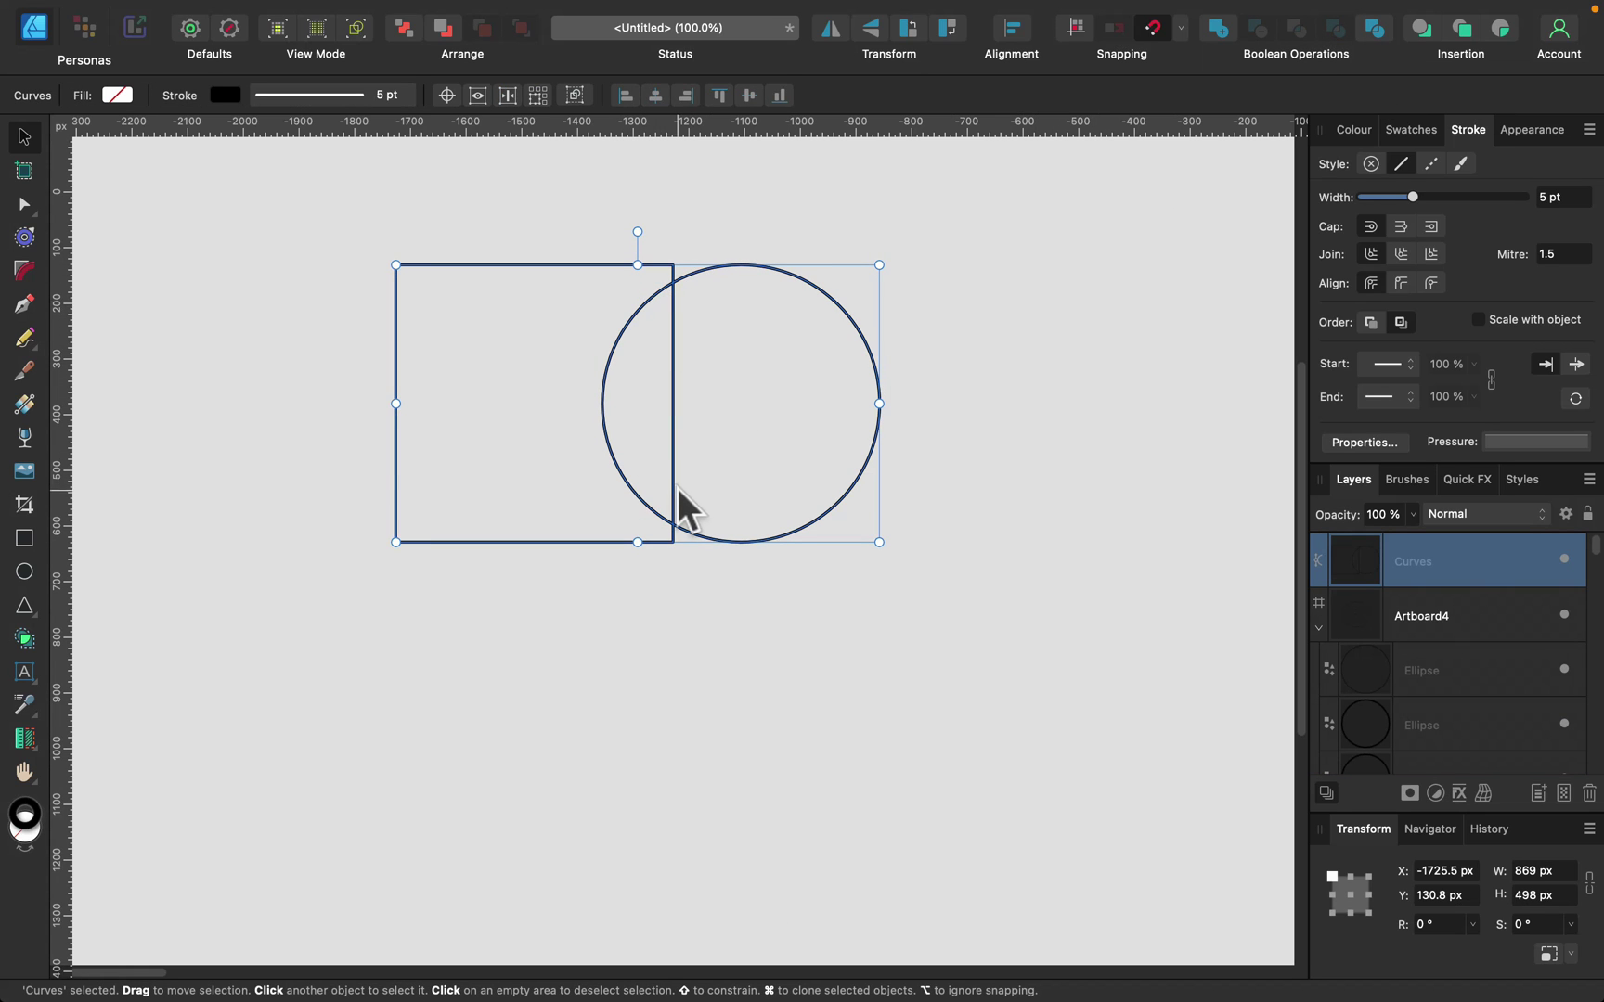
- Swap fill and stroke to preview the Xor result, swap back, then undo back to separate shapes
click(1368, 133)
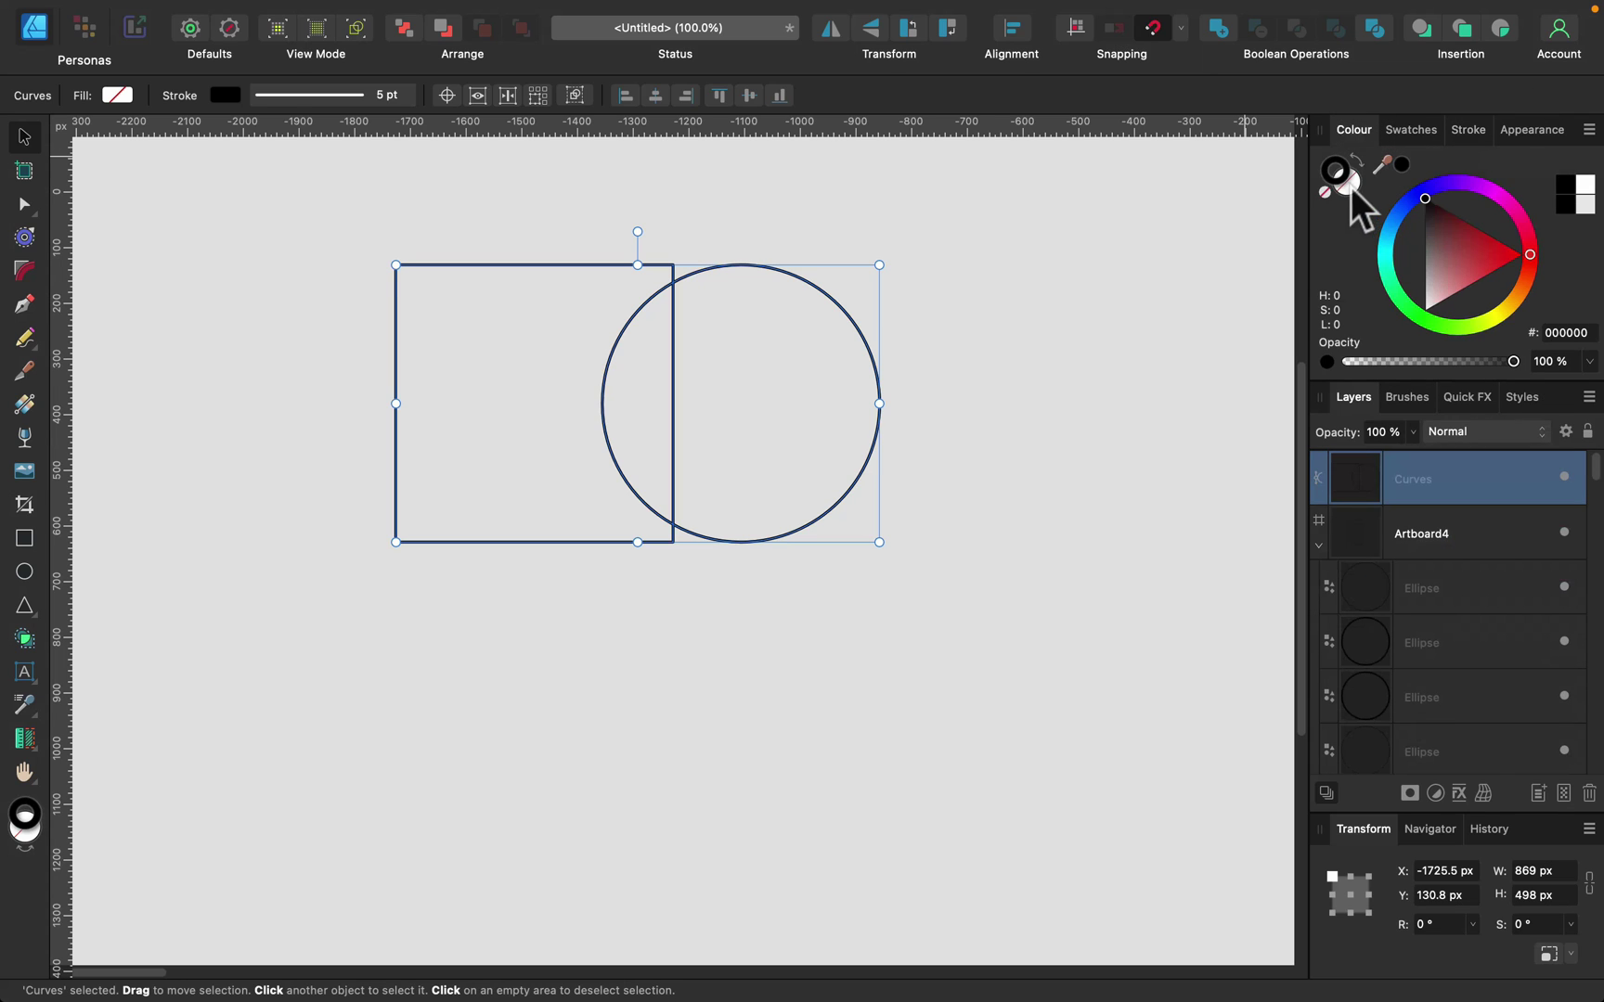
click(1355, 162)
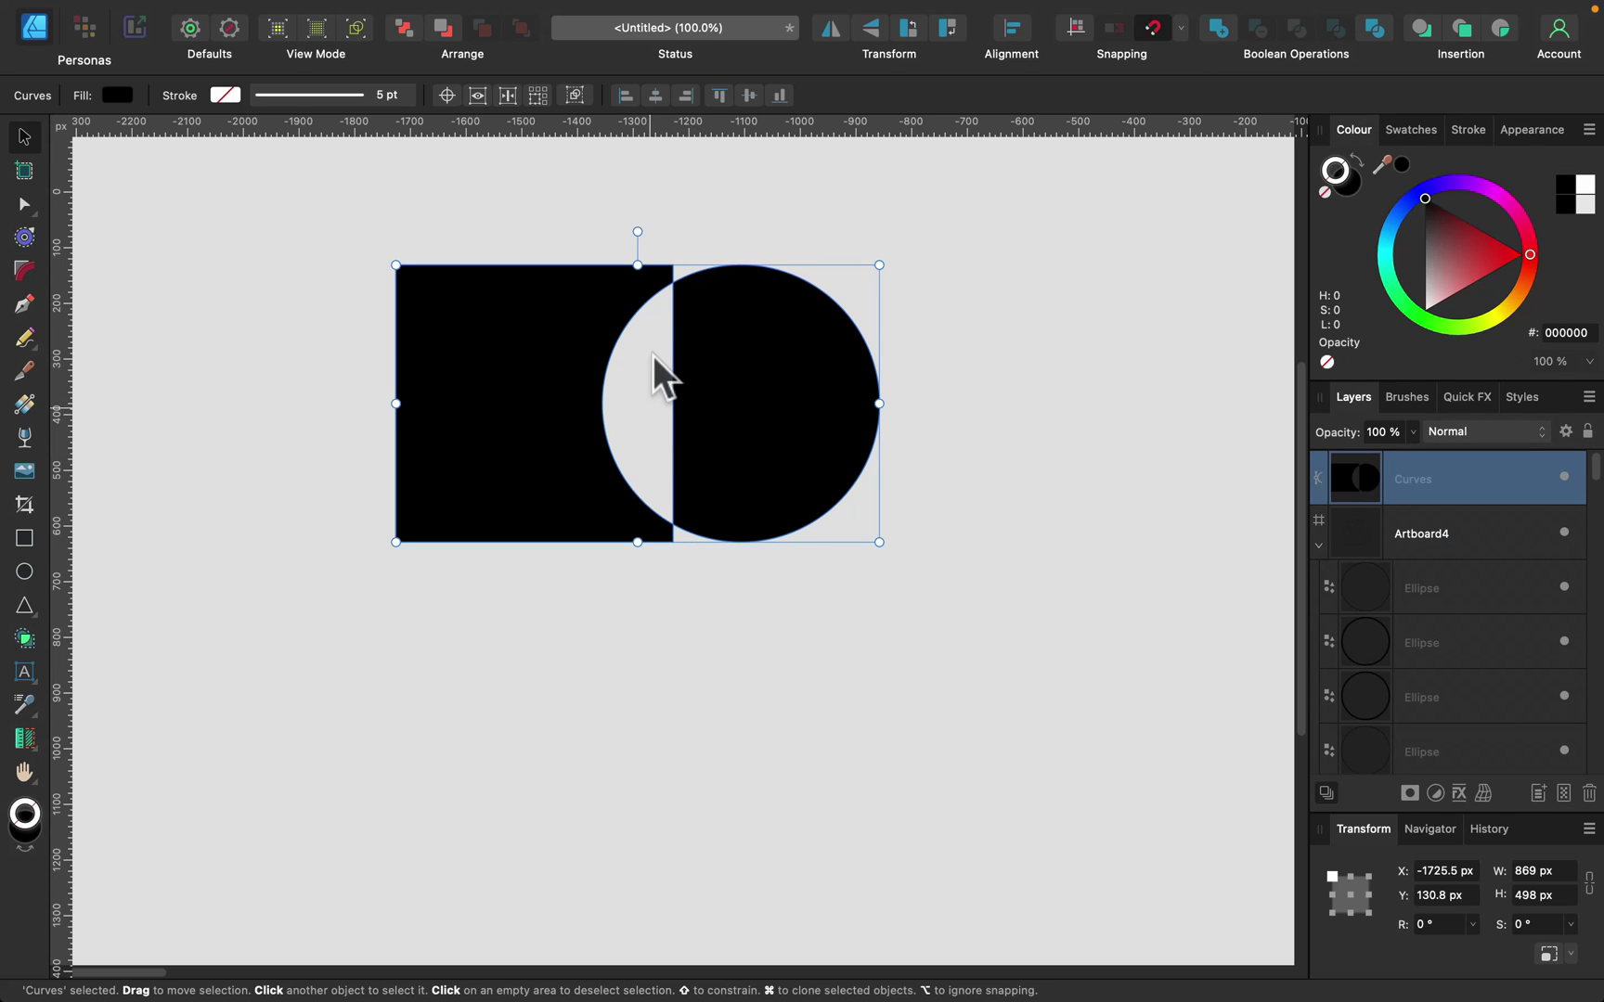
click(1356, 159)
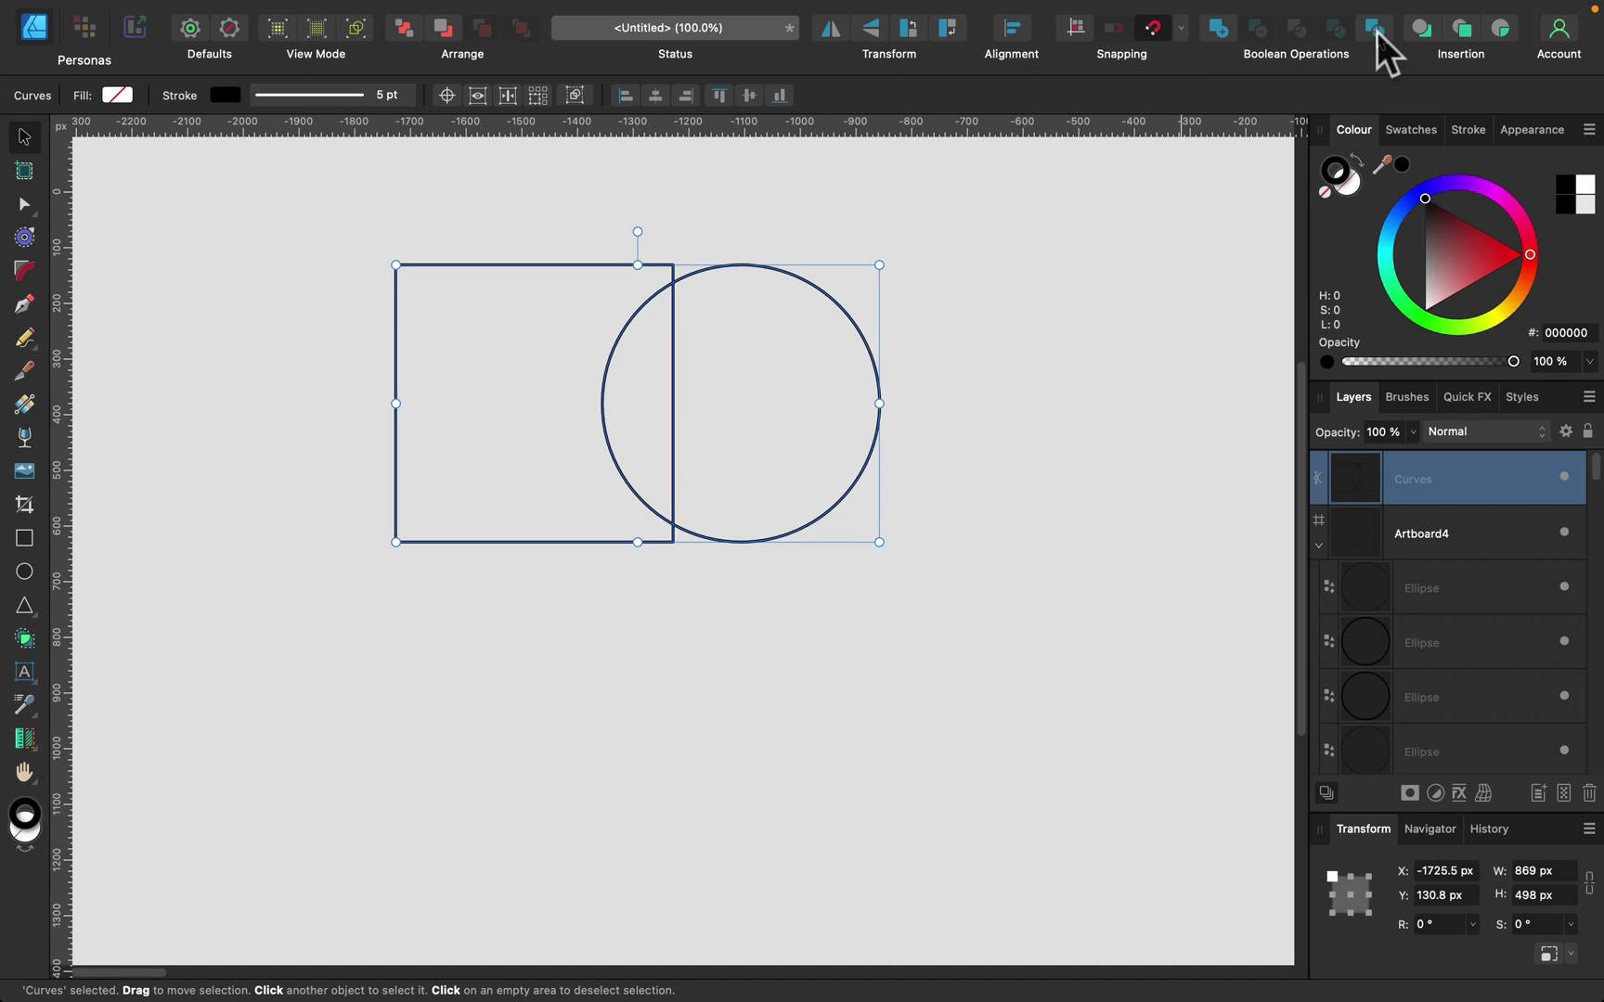
key(super+z)
key(super+z)
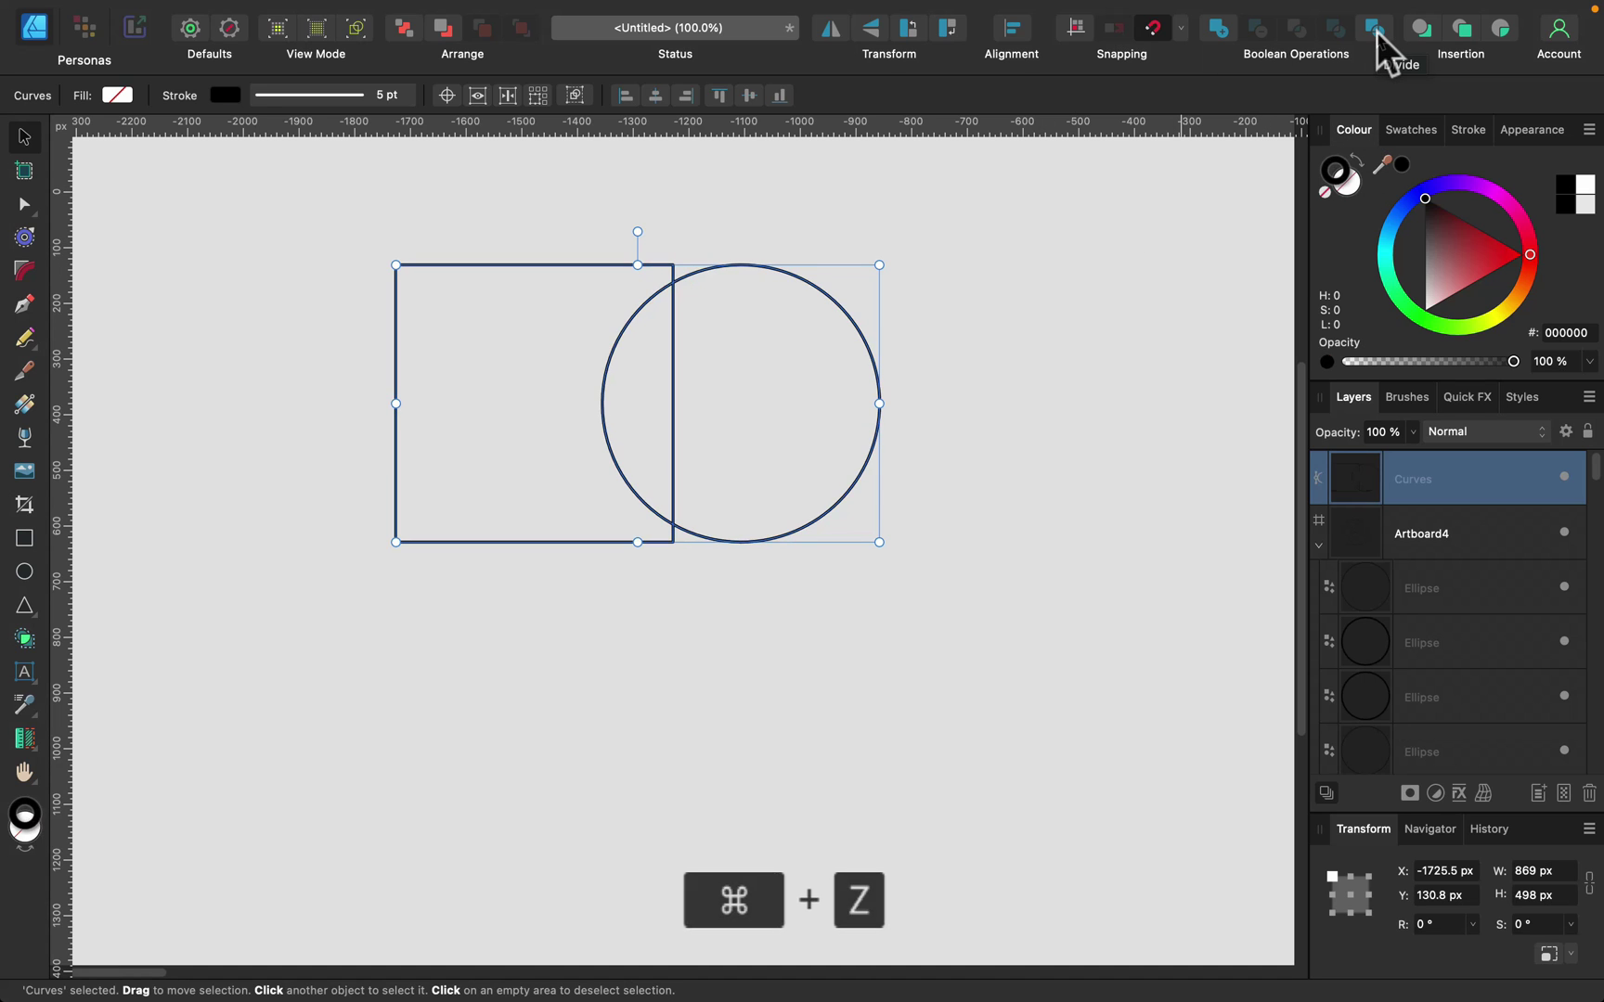
key(super+z)
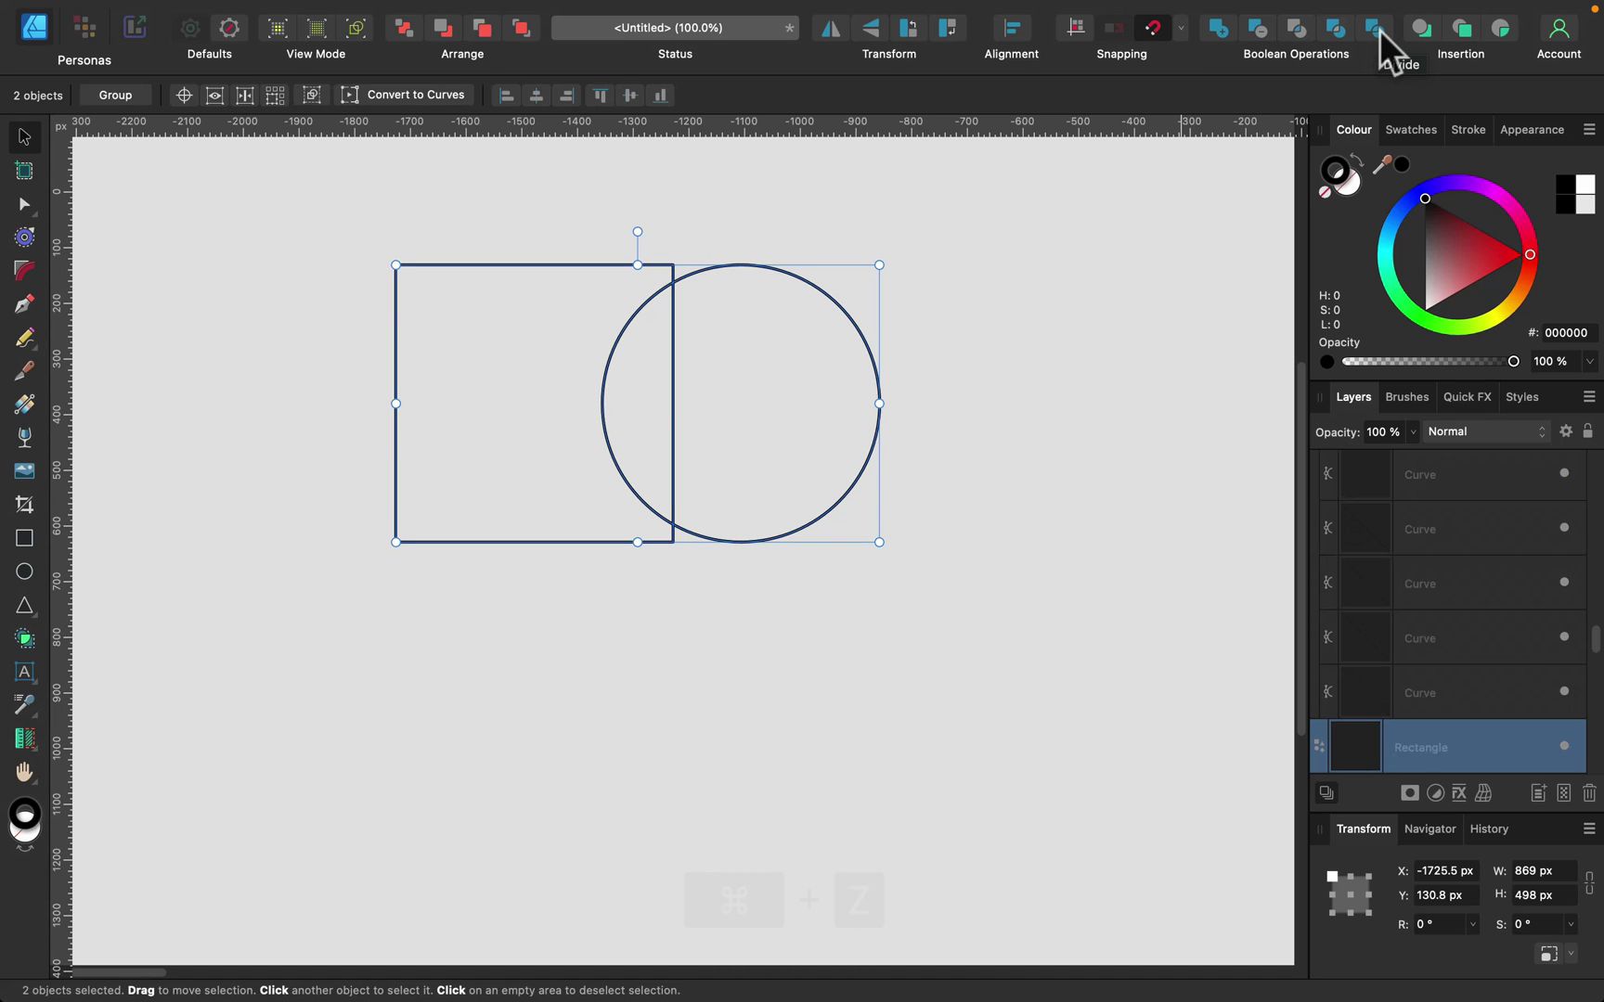
- Reposition the circle slightly right so it still overlaps the square
click(1070, 240)
mouse_move(839, 302)
mouse_down()
mouse_move(987, 309)
mouse_move(852, 299)
mouse_up()
click(677, 293)
drag(985, 197, 243, 577)
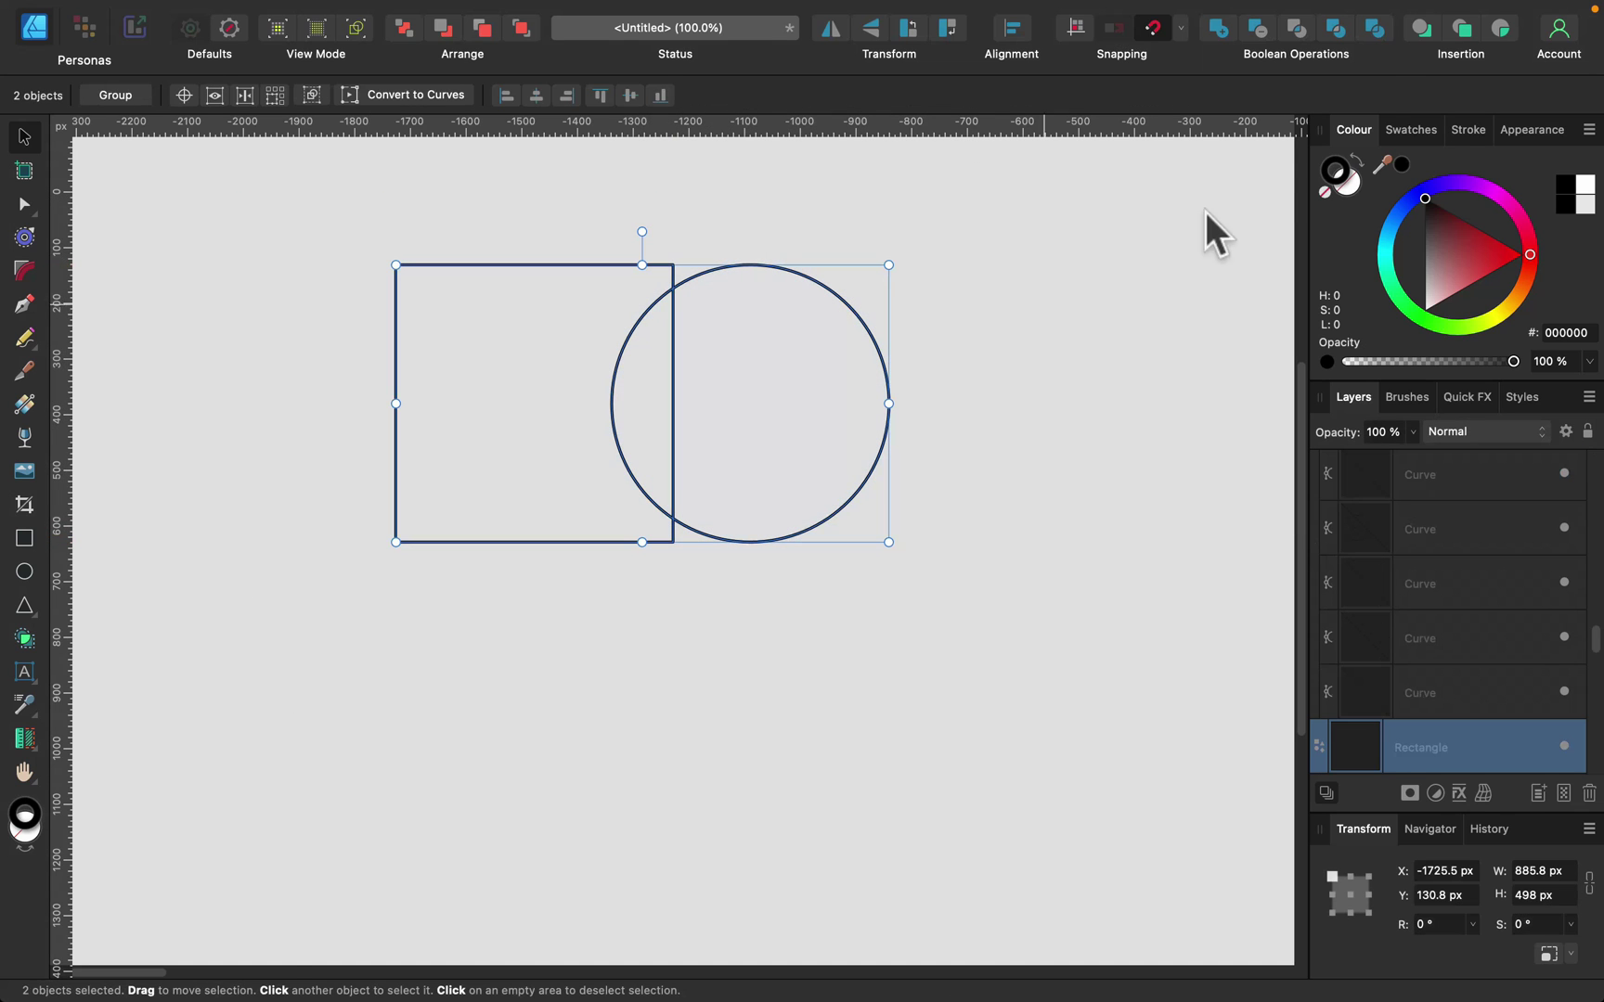
- Divide the overlapping square and circle and drag the resulting pieces apart
click(1374, 30)
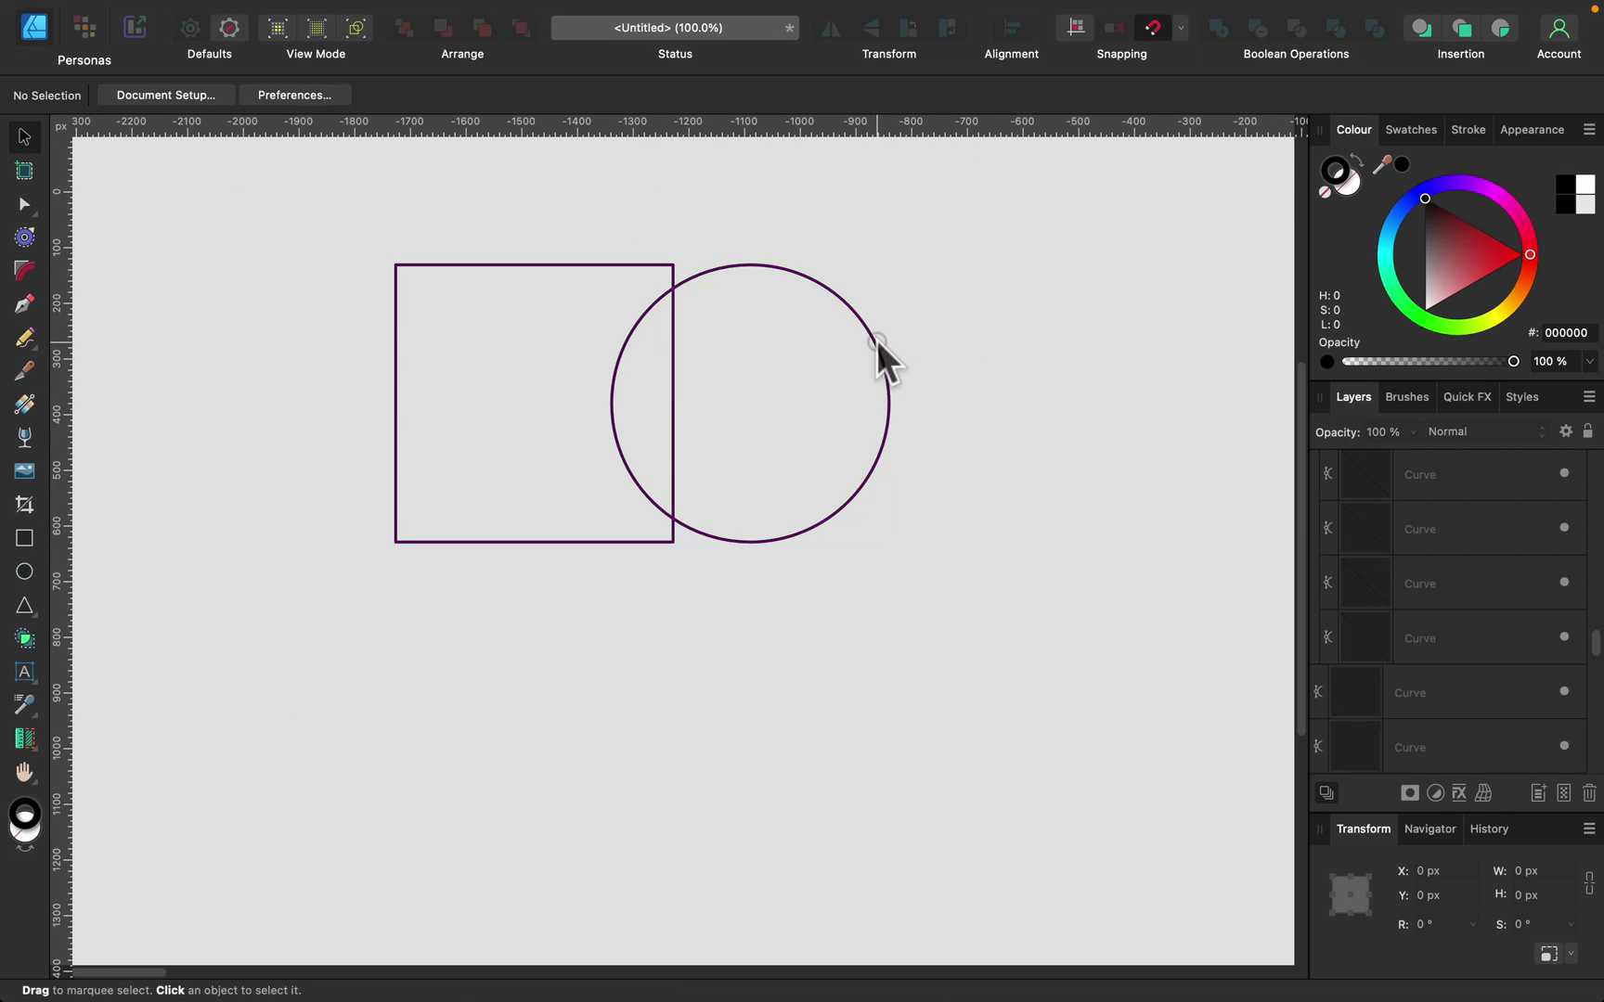
drag(876, 342, 961, 326)
drag(631, 266, 532, 249)
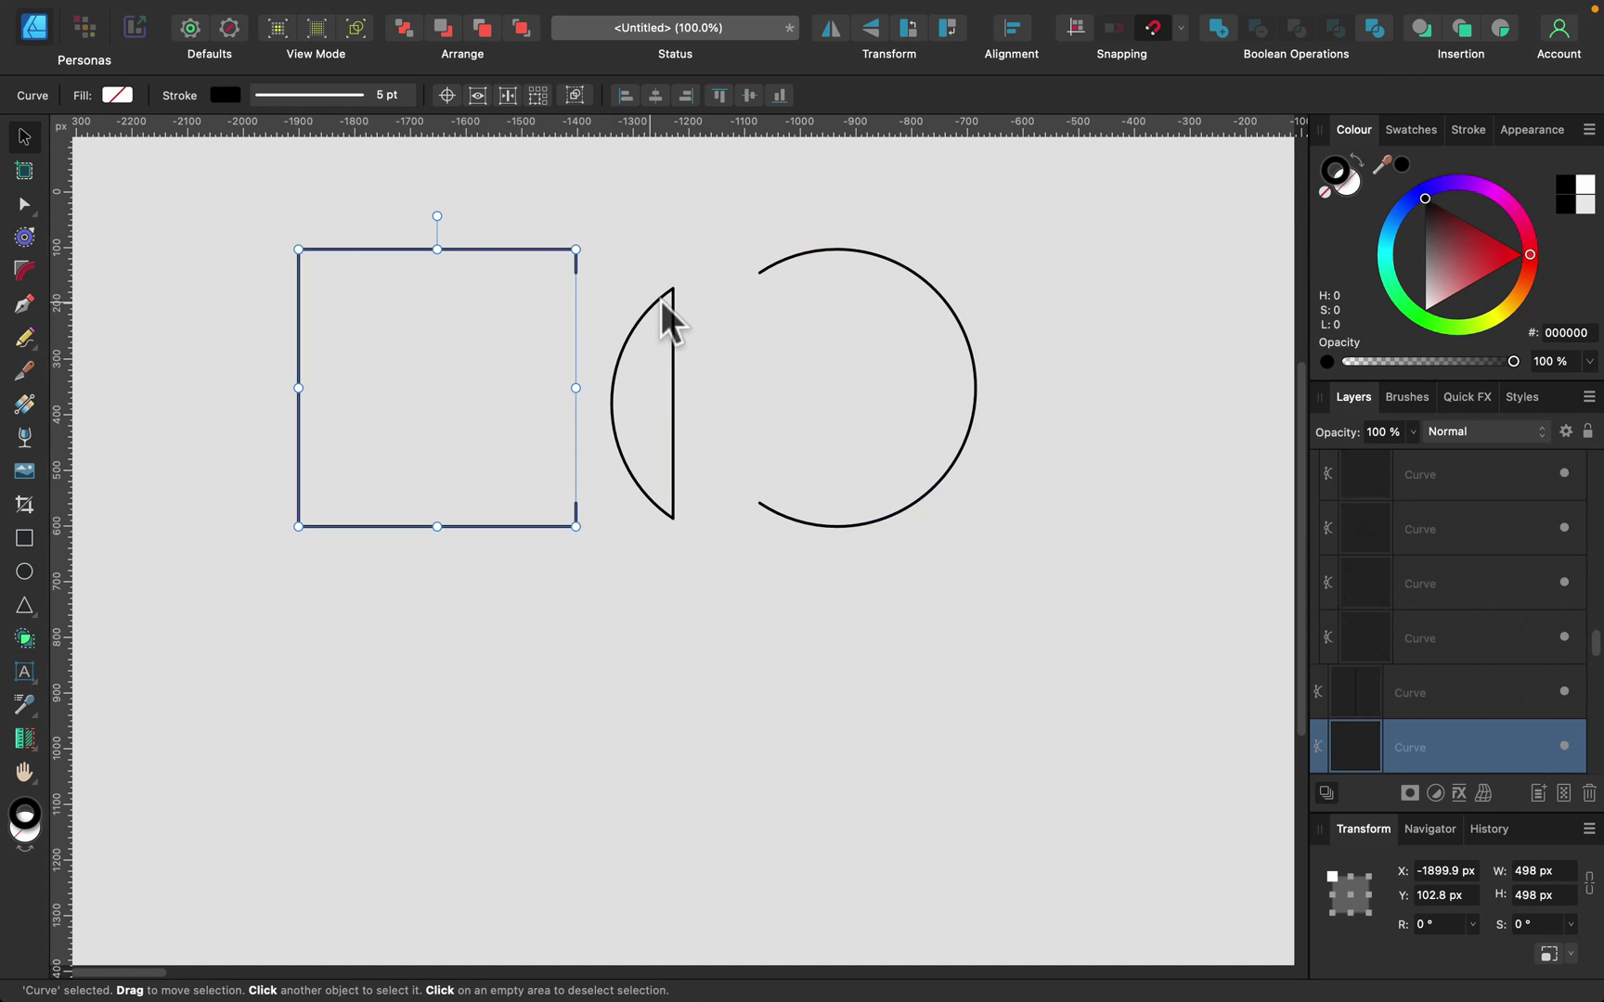
click(672, 308)
drag(673, 308, 701, 306)
click(647, 301)
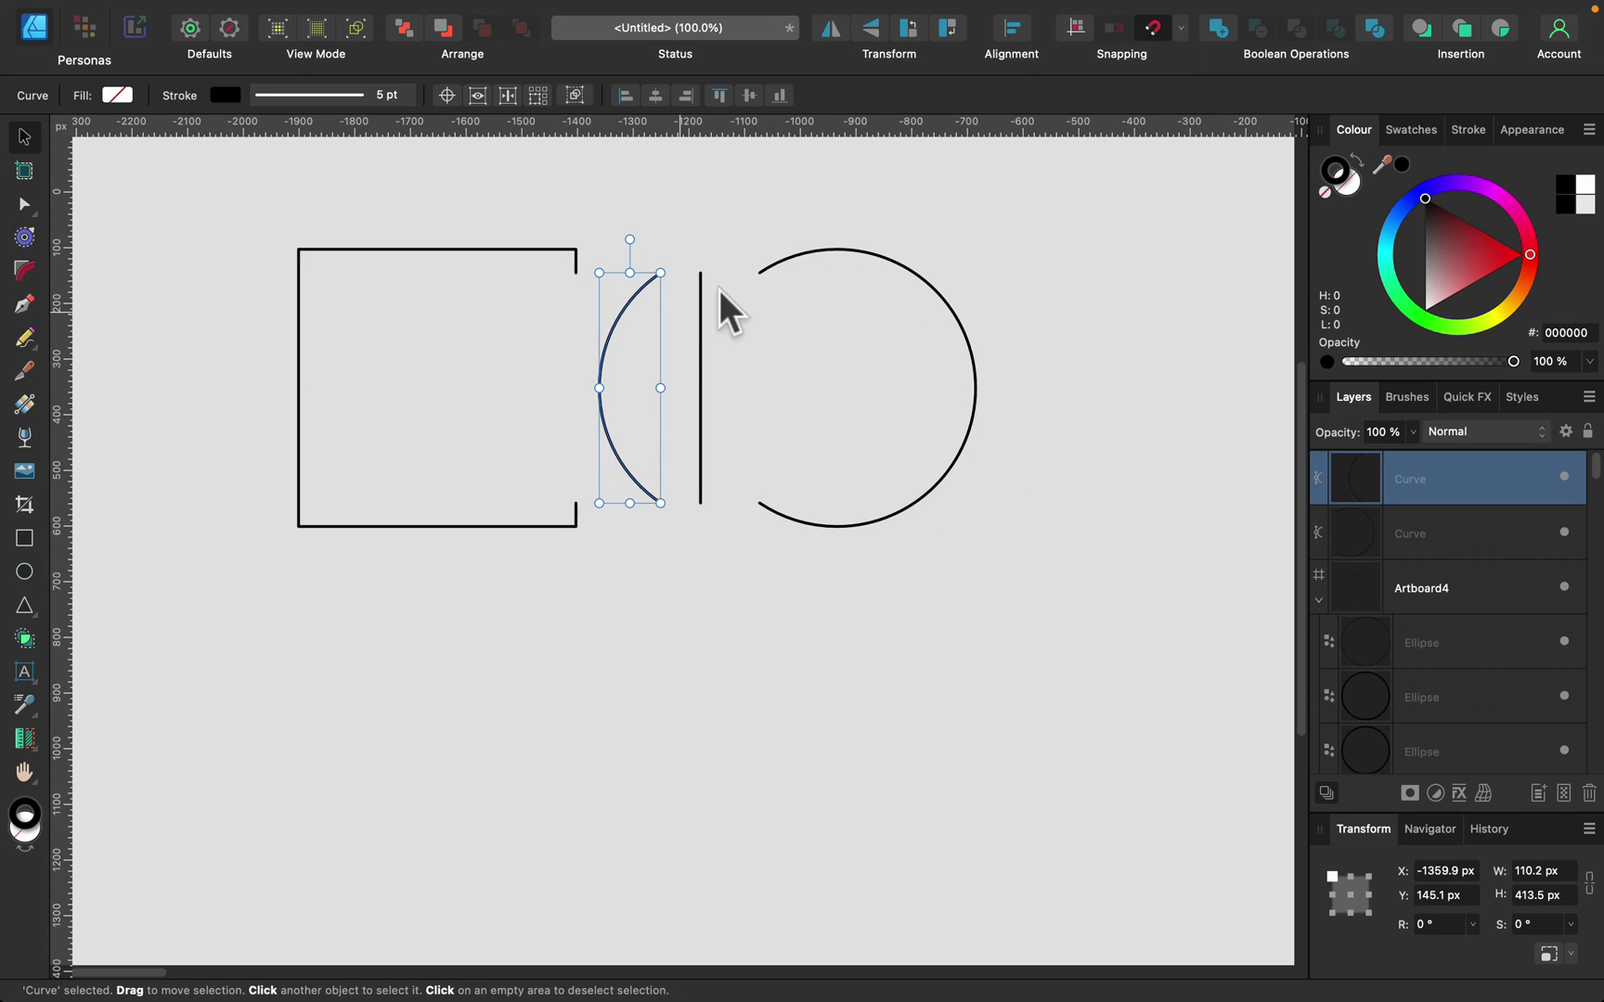
- Select all four divided pieces and delete them
click(736, 260)
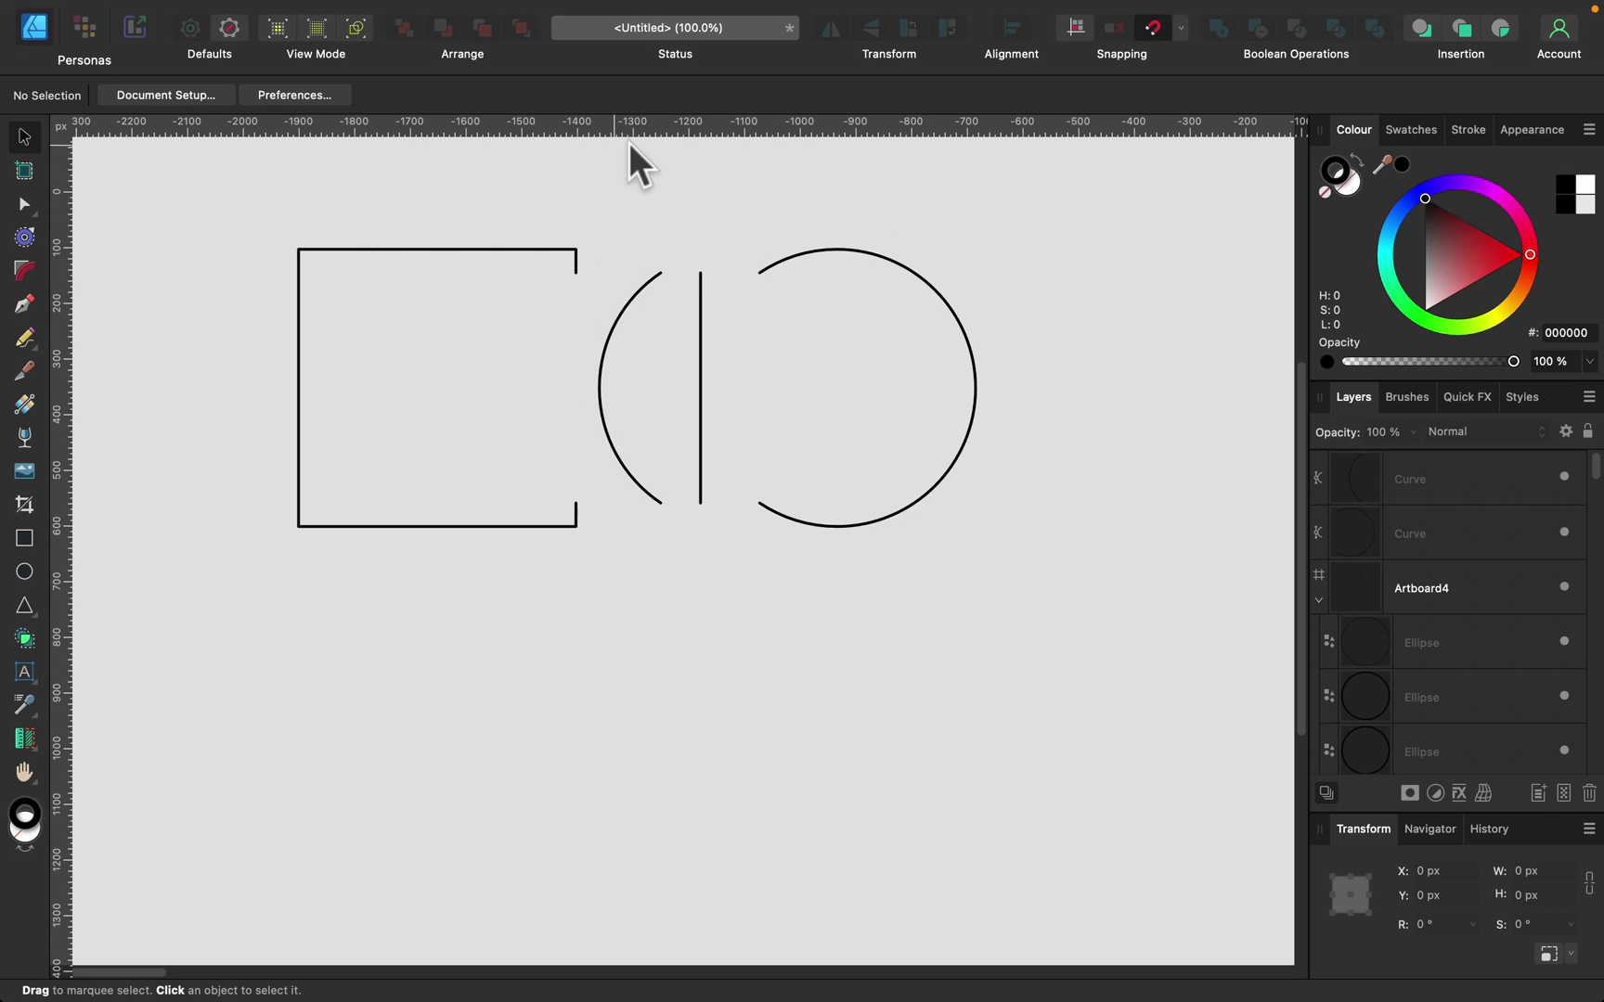
drag(251, 187, 1102, 709)
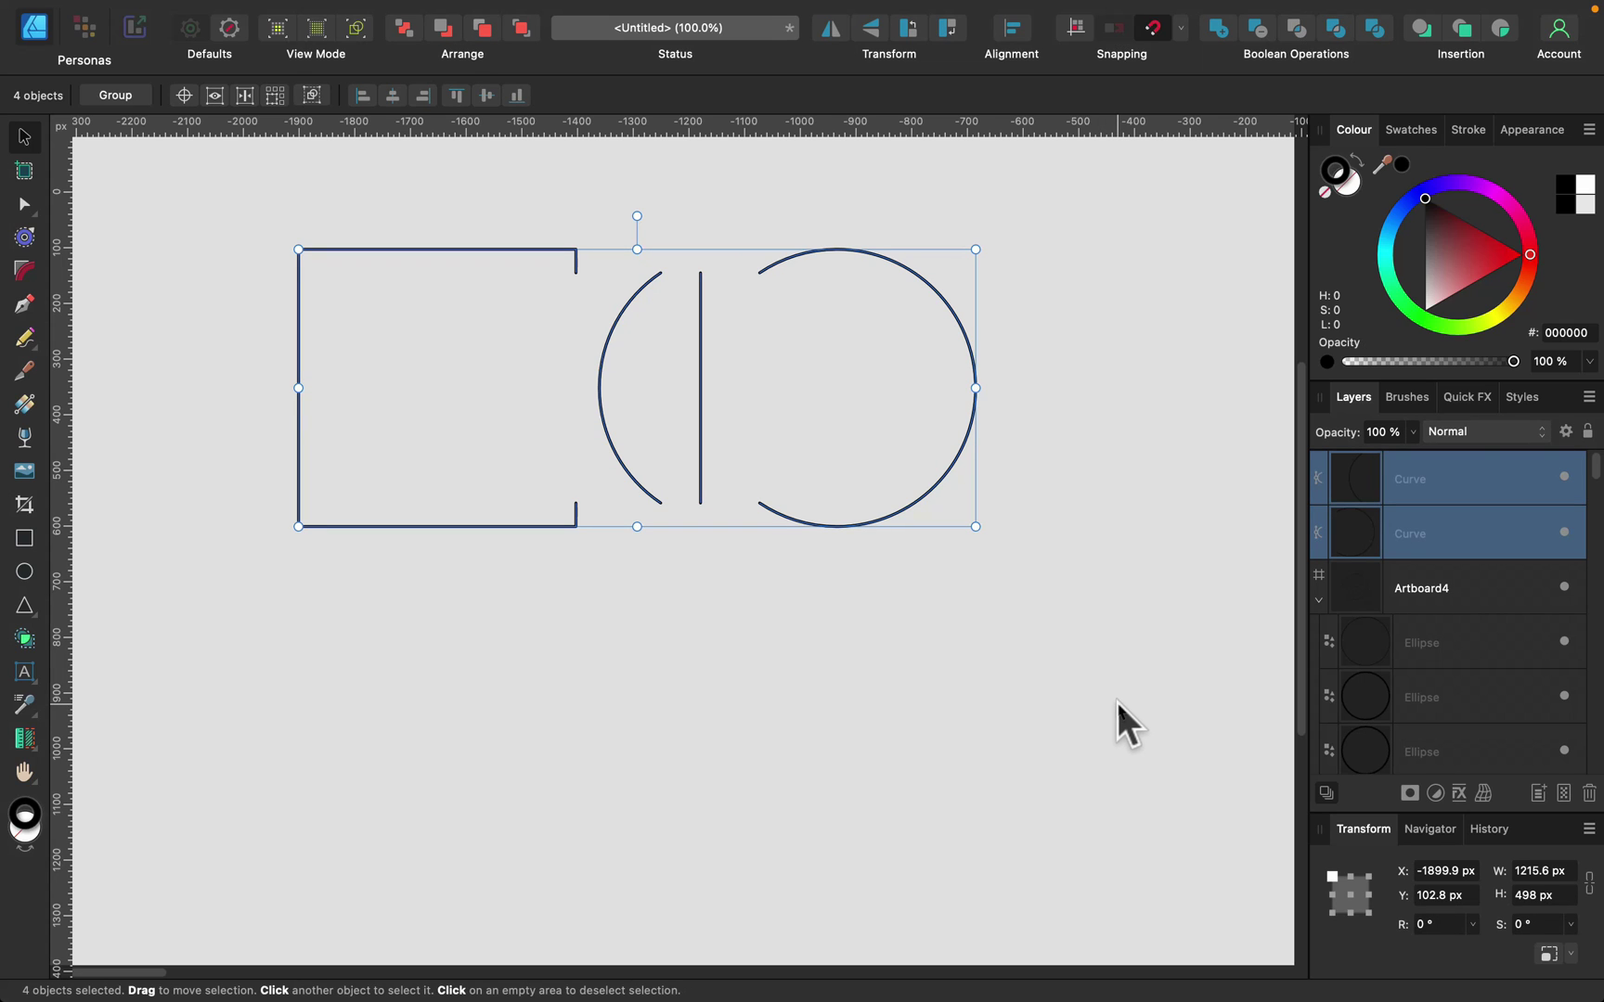
key(BackSpace)
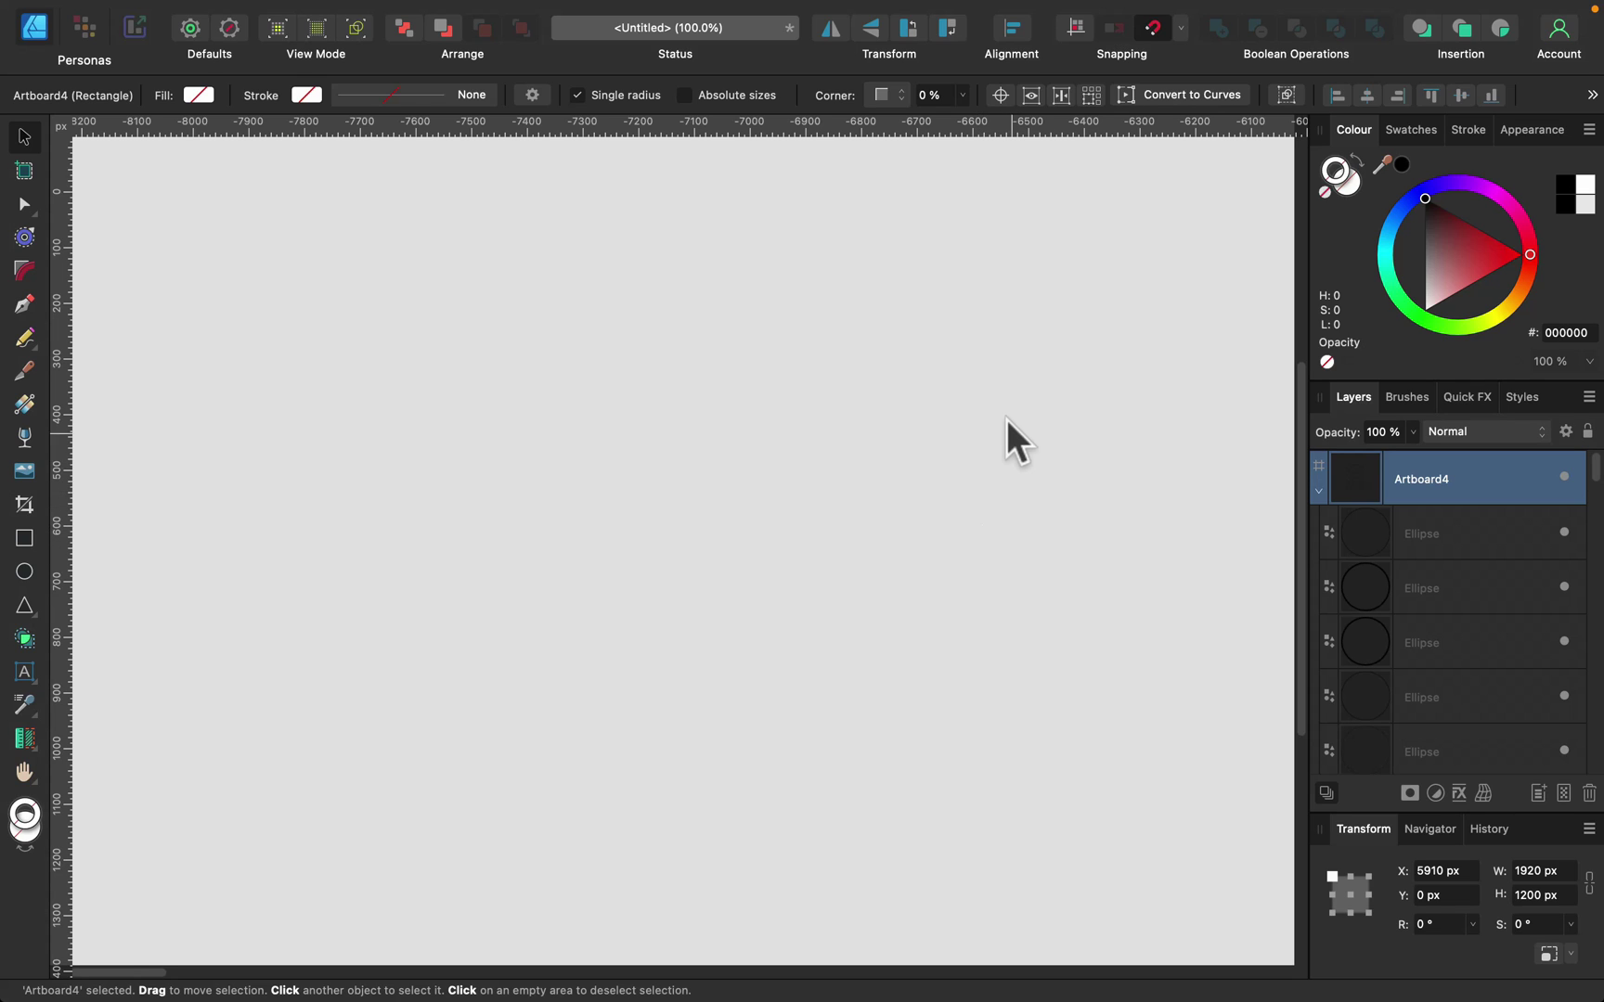
- Pan to Artboard1 and select all 13 circles of the pattern
drag(1124, 405, 938, 401)
drag(1239, 562, 612, 471)
drag(1056, 432, 666, 469)
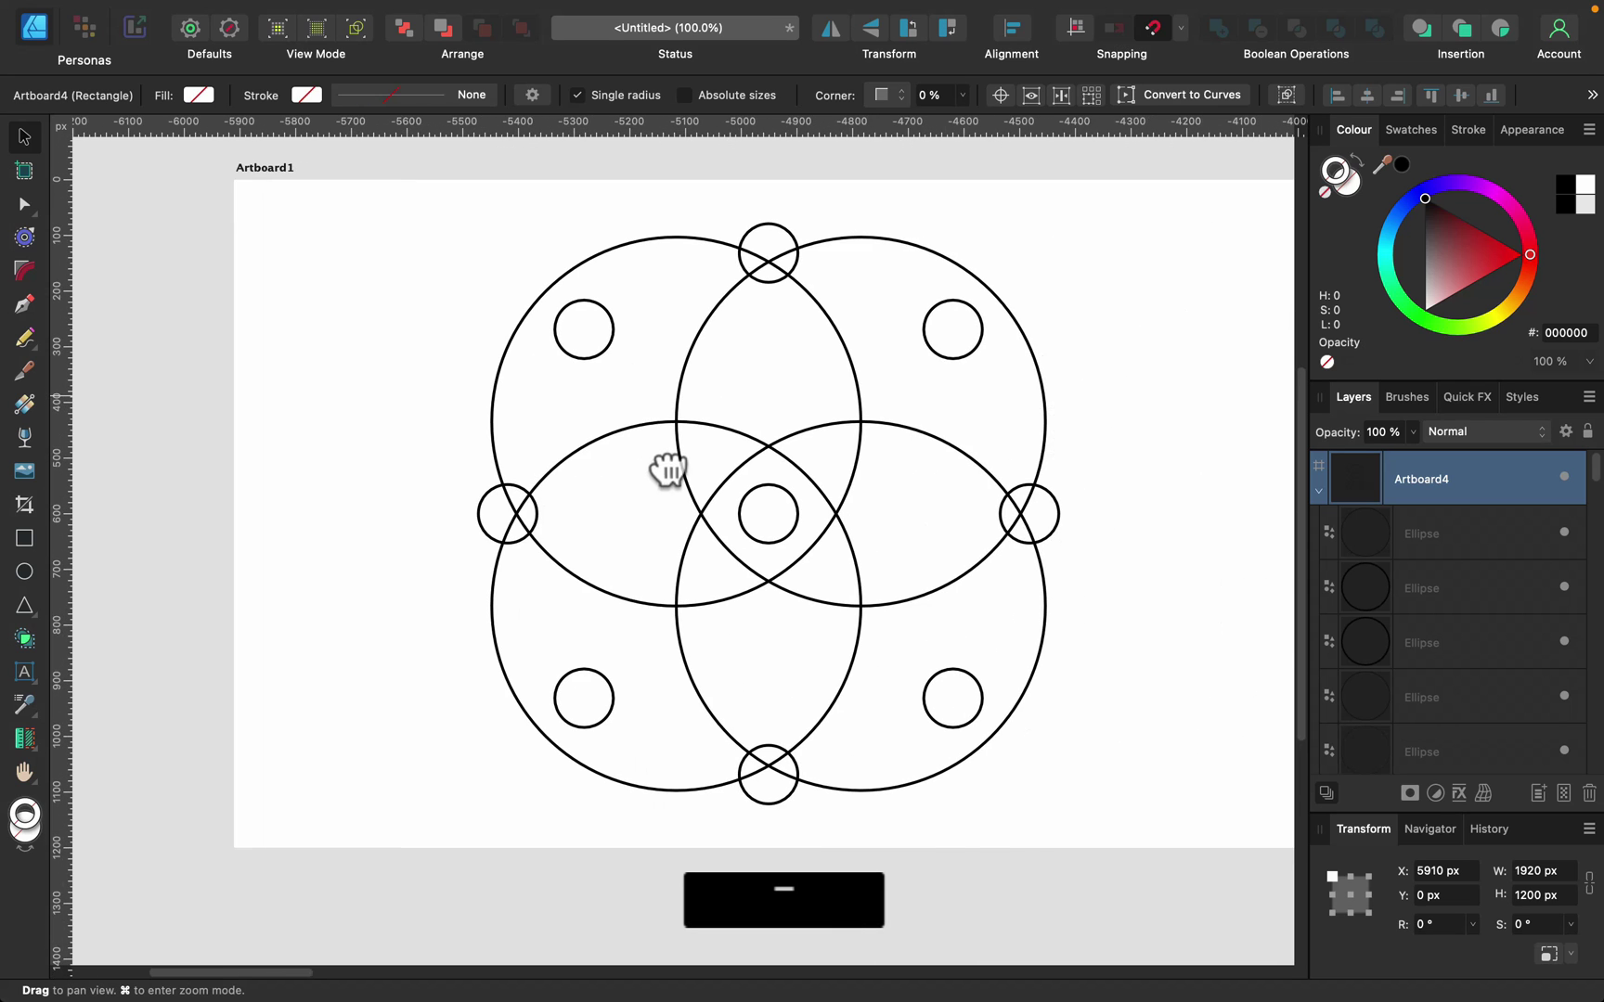
drag(1021, 436, 974, 444)
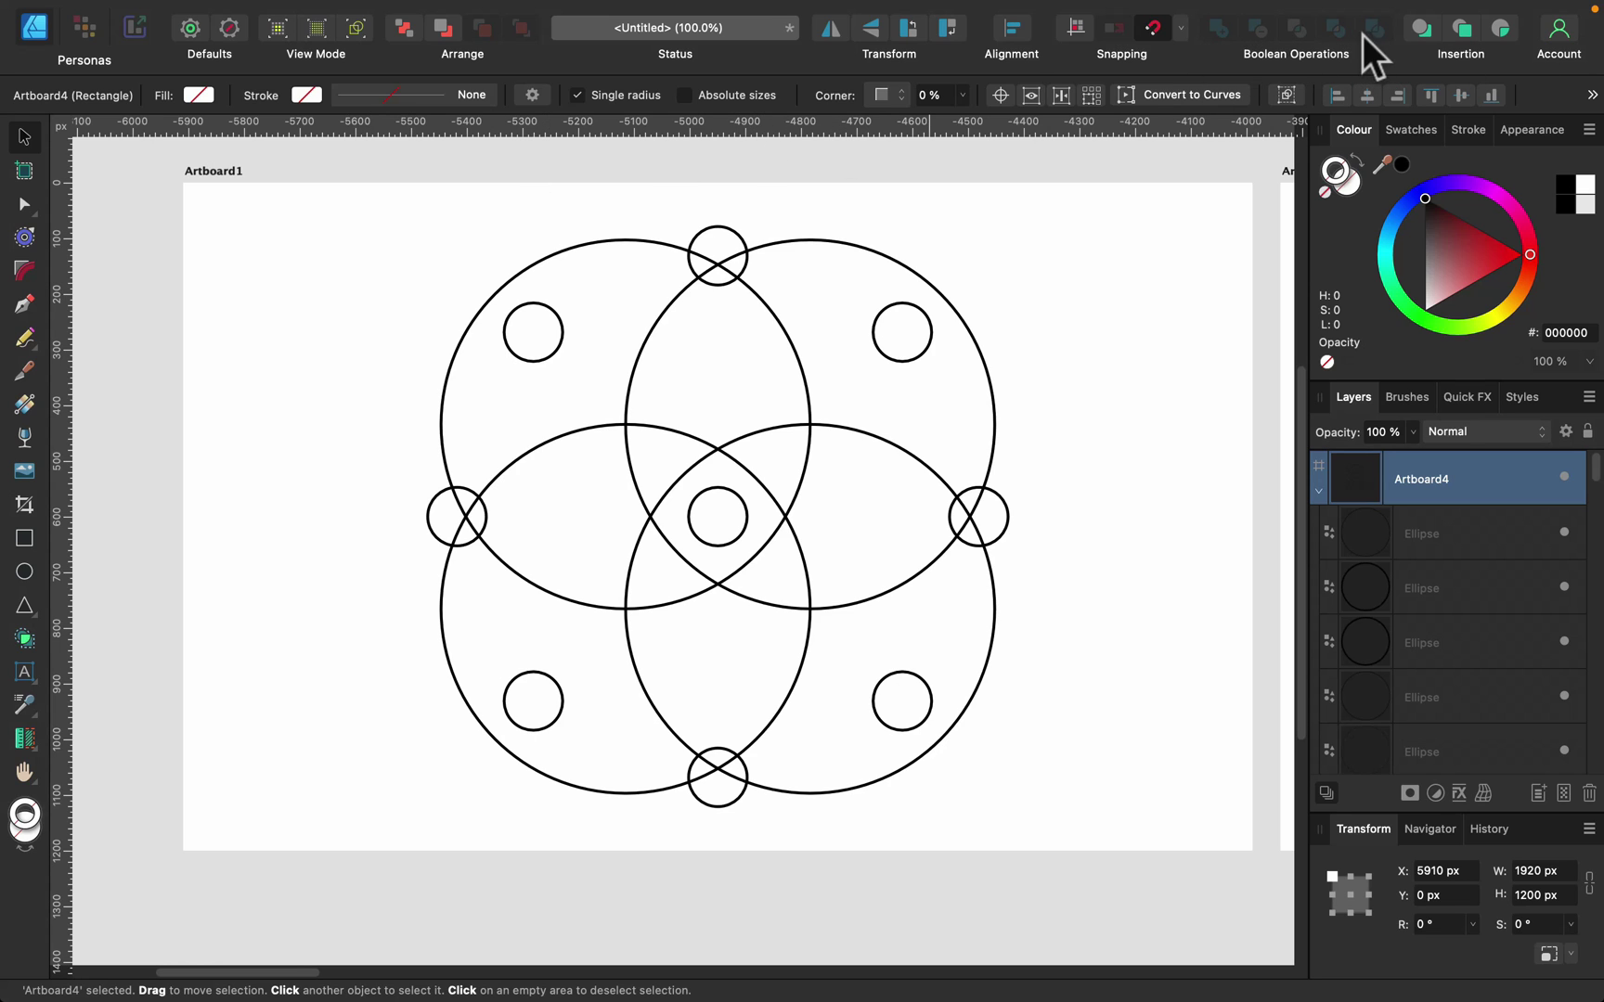
drag(350, 197, 1113, 865)
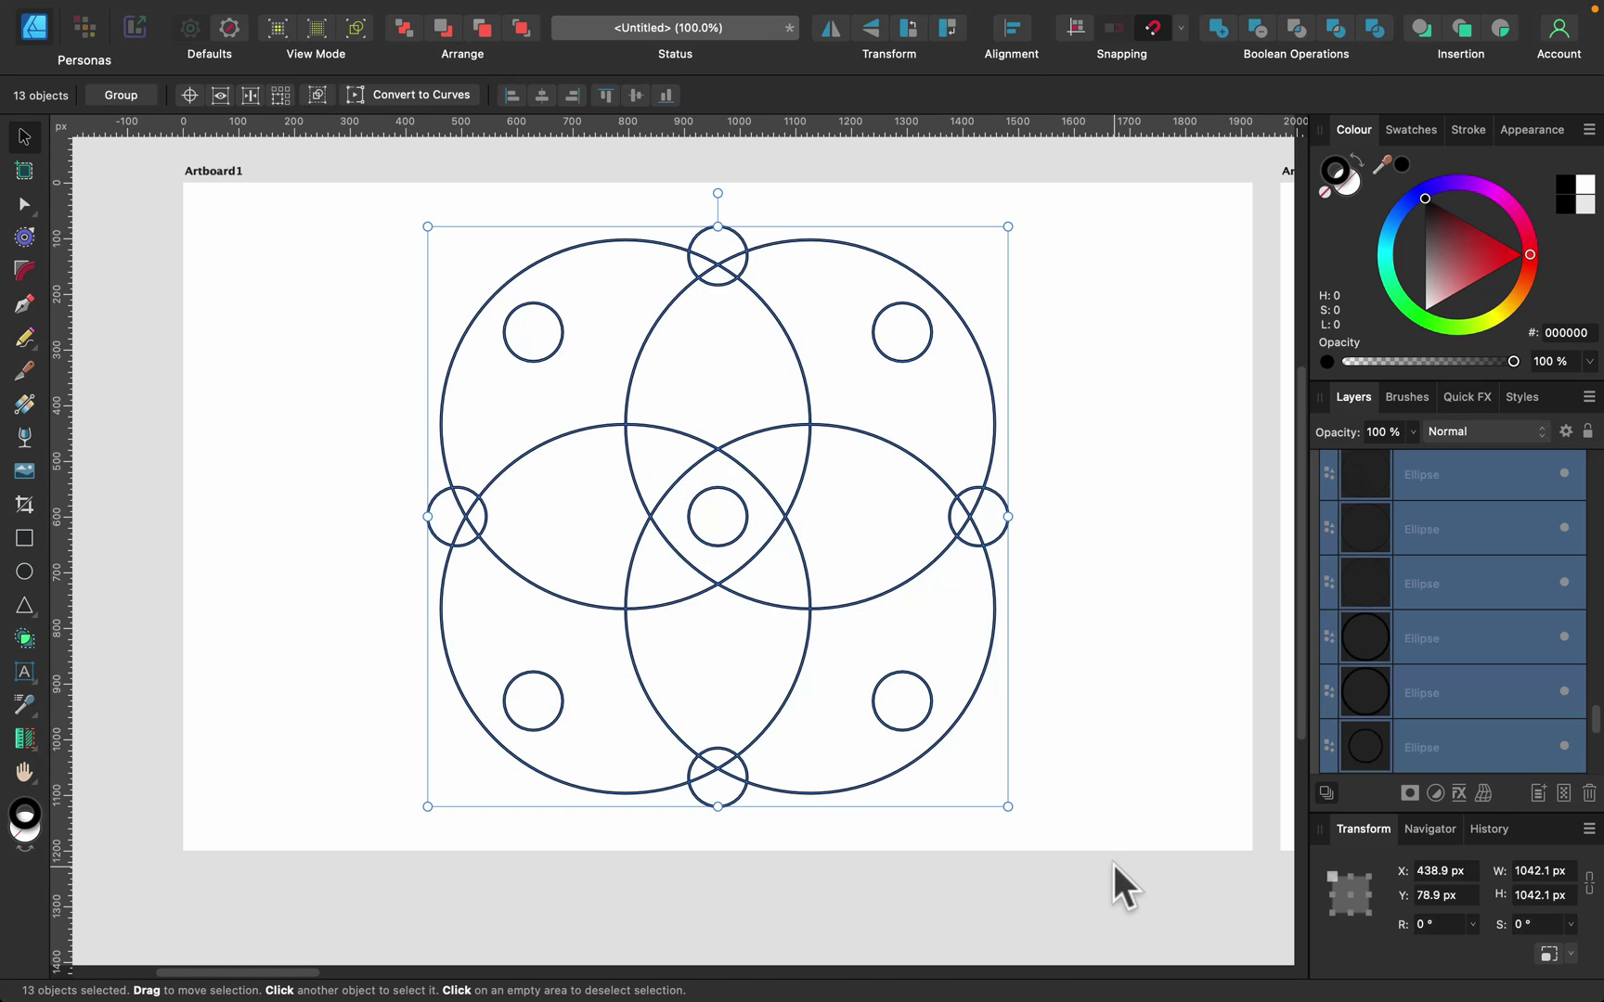
- Switch to the Shape Builder tool, try Subtract mode, then set it to Add
click(26, 639)
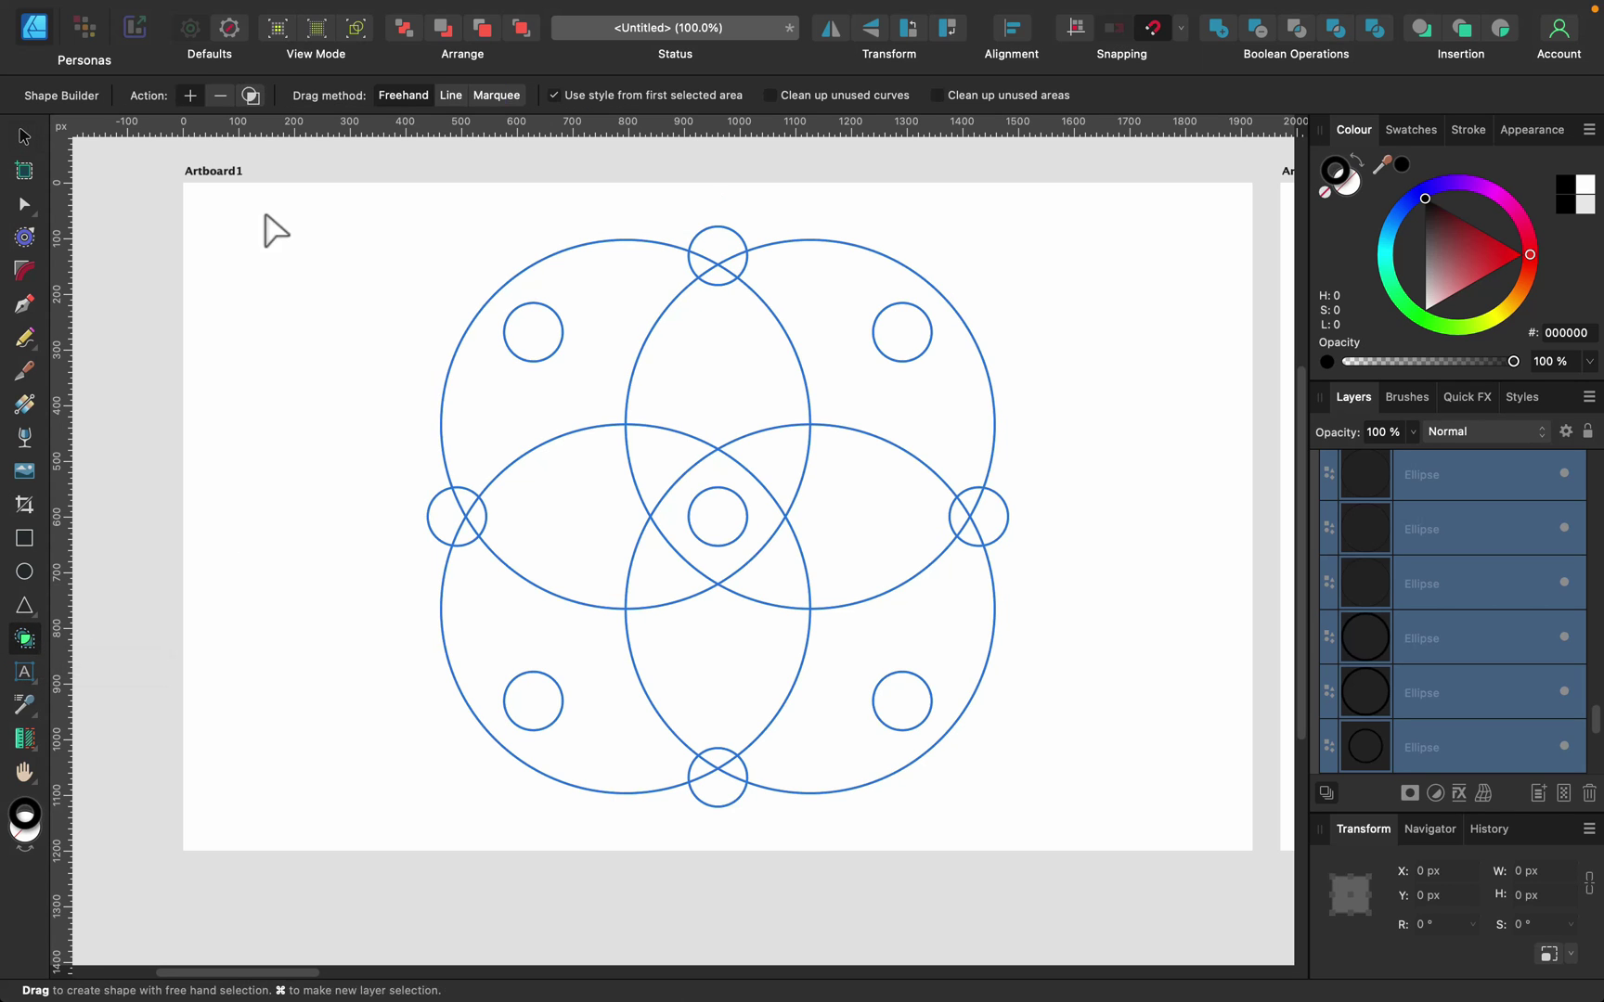
click(221, 93)
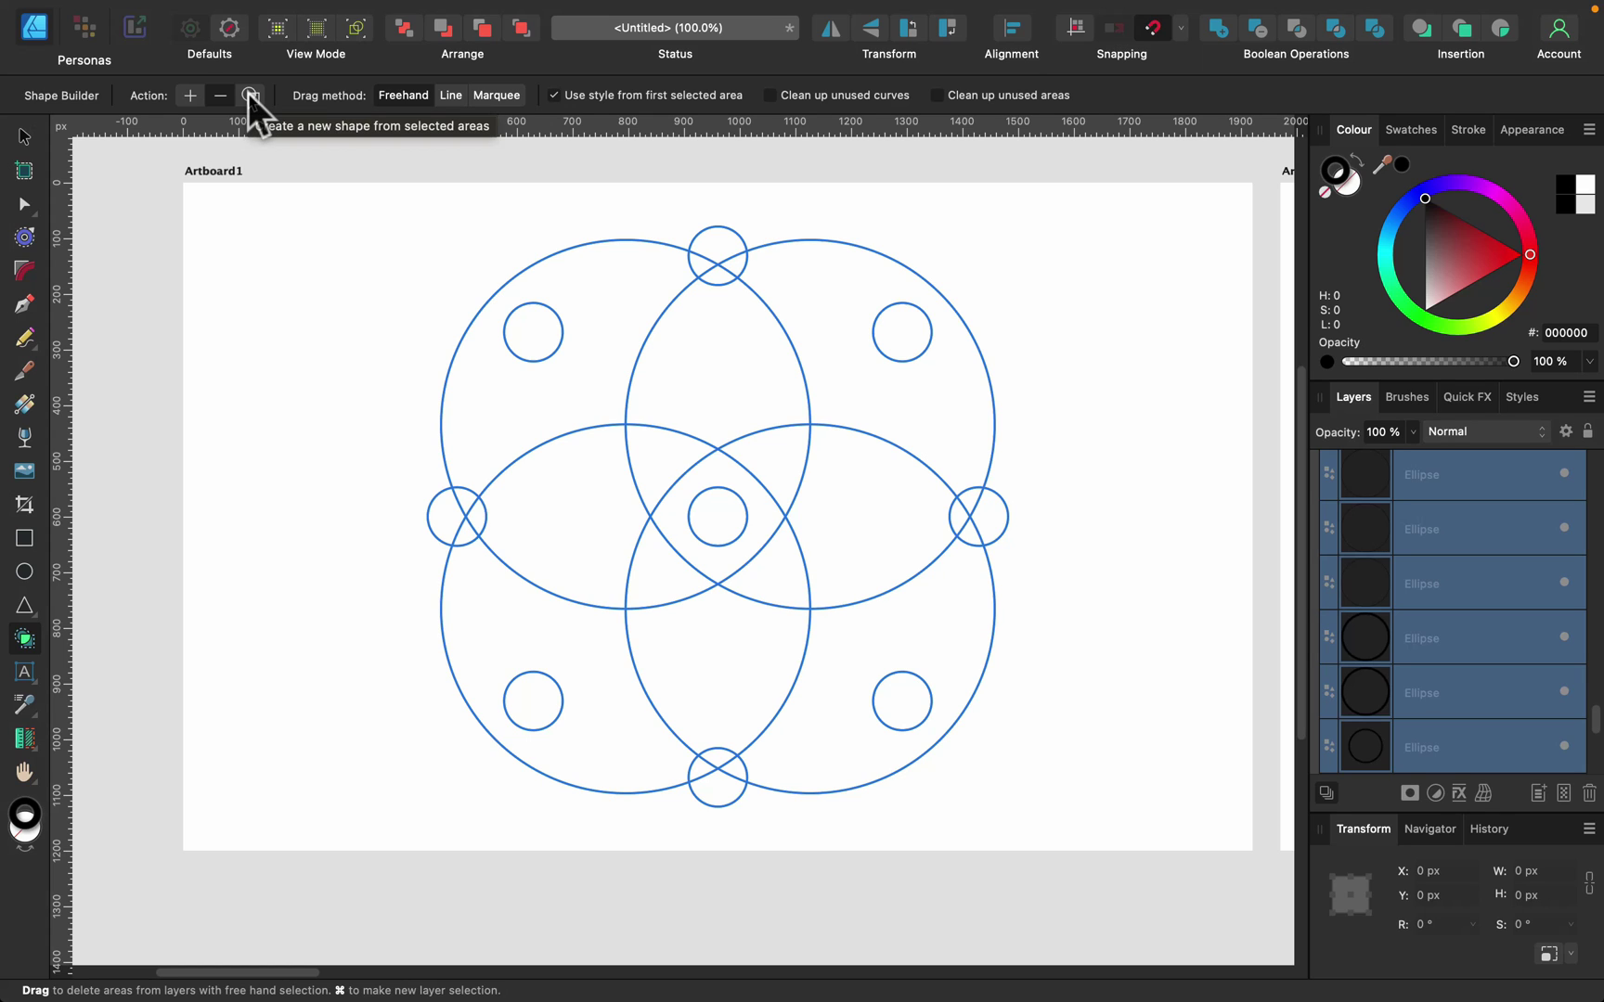
click(189, 96)
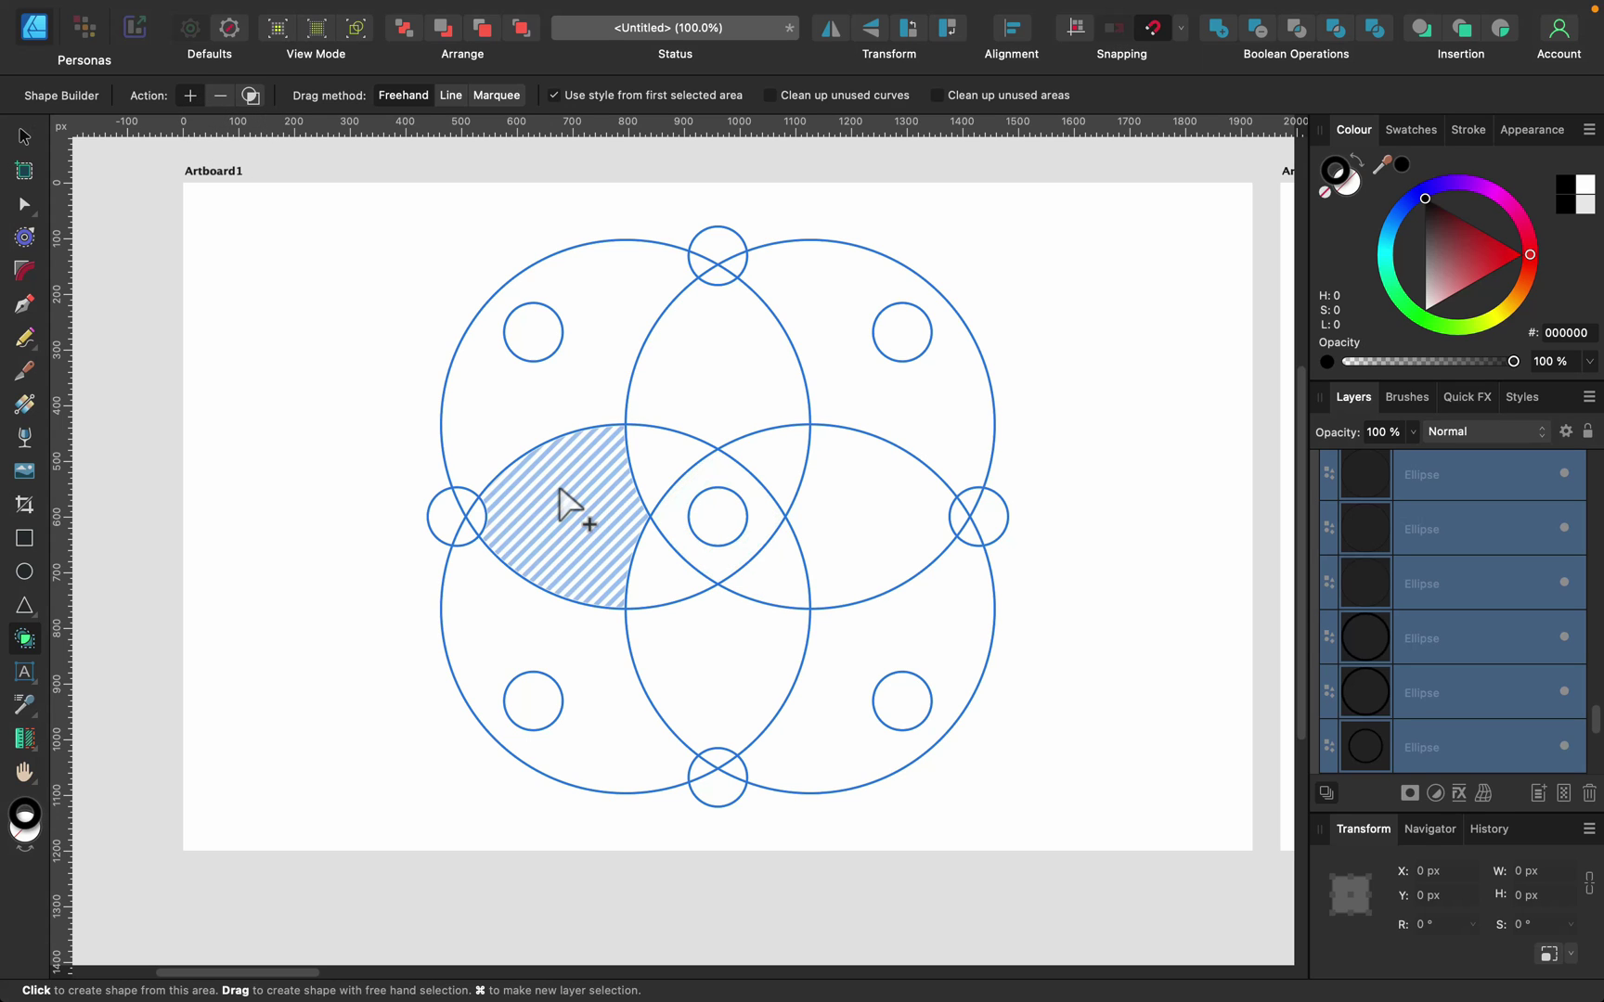
- Sweep through the four central lens overlaps to merge them into one four-petal shape
mouse_move(558, 510)
mouse_down()
mouse_move(637, 465)
mouse_move(676, 418)
mouse_up()
mouse_move(726, 425)
mouse_down()
mouse_move(814, 494)
mouse_move(734, 605)
mouse_move(685, 568)
mouse_move(707, 560)
mouse_up()
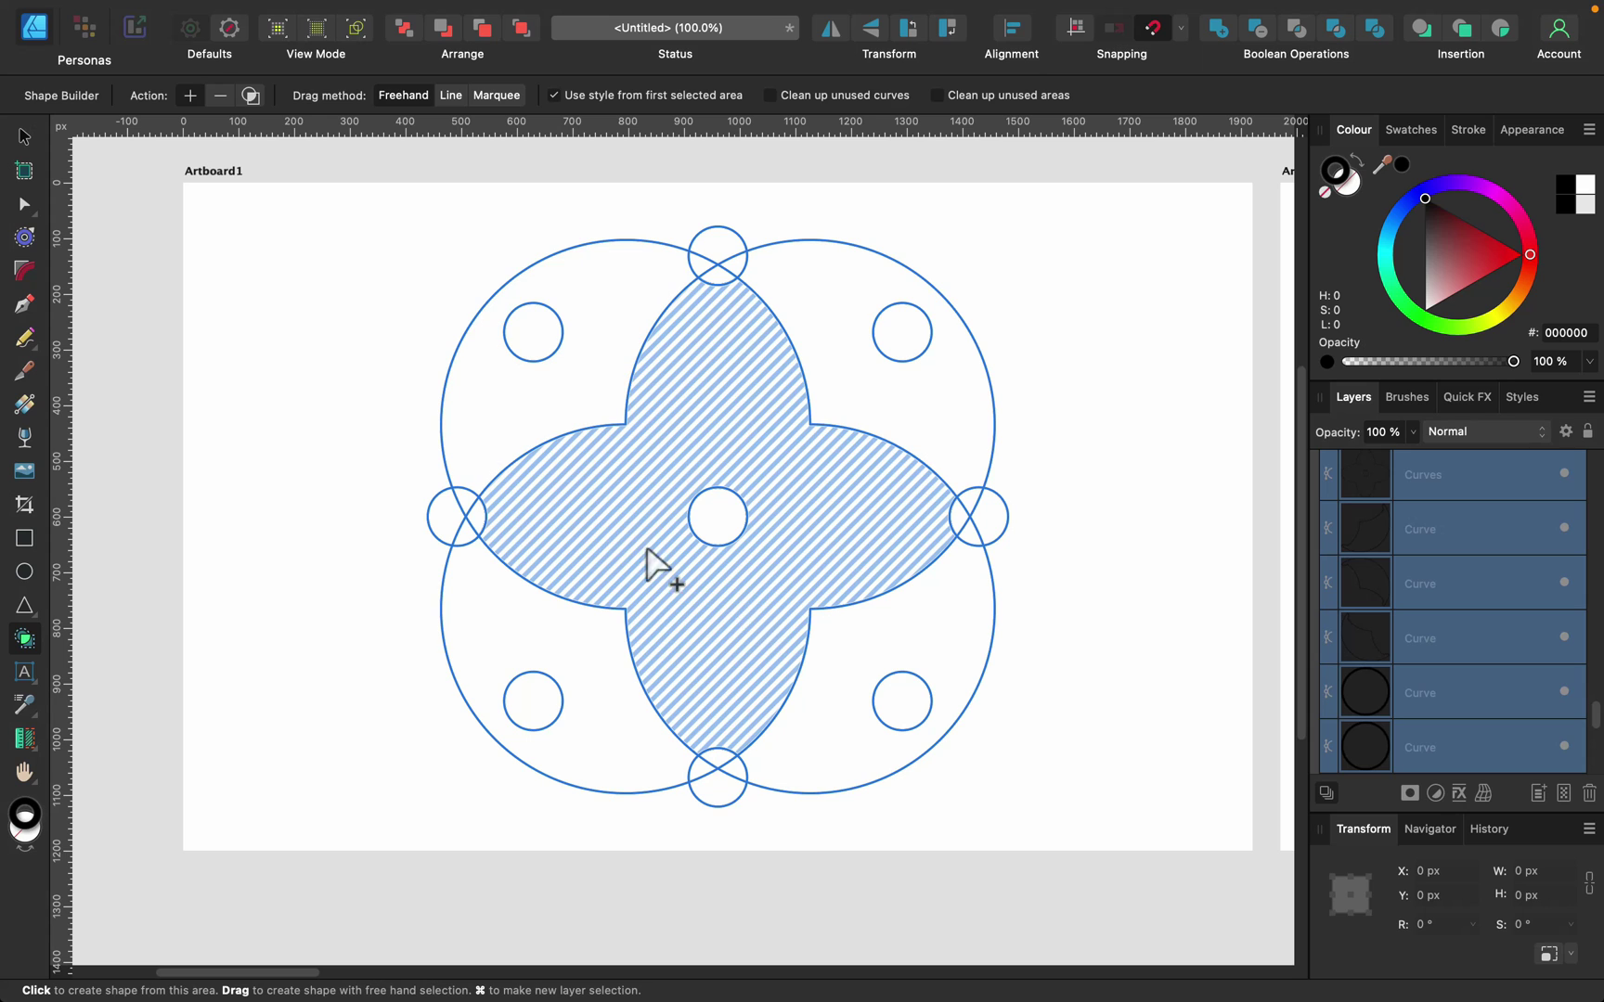
click(221, 89)
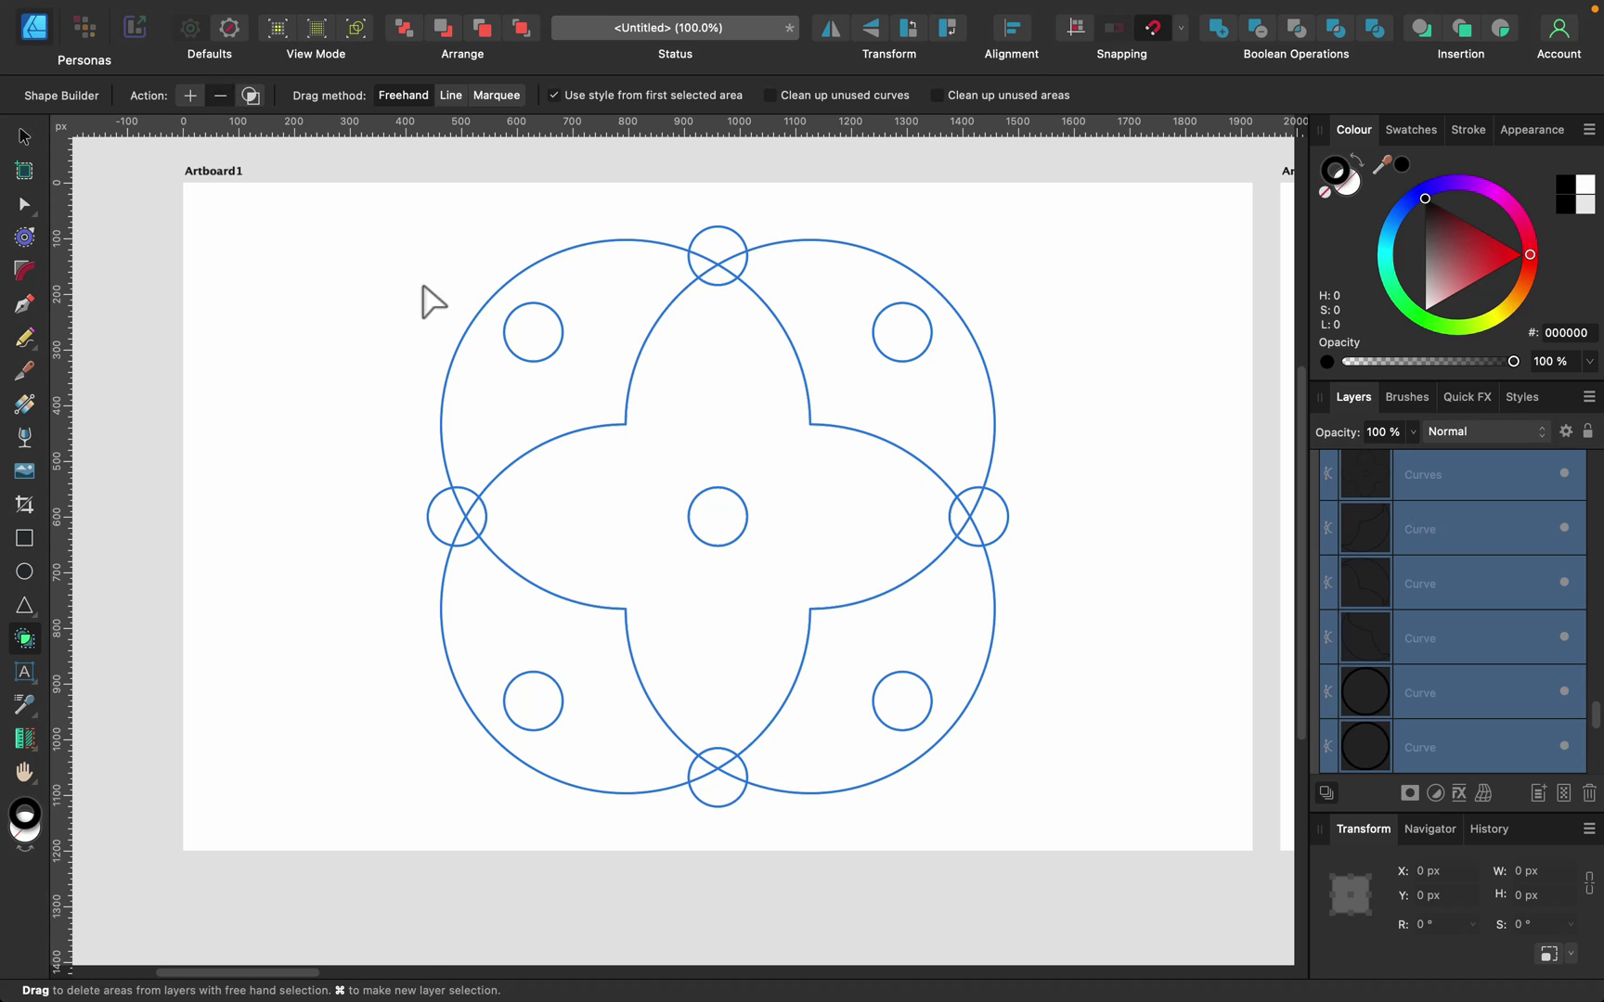
- Delete the four outer lobes of the big circles
click(506, 413)
click(935, 409)
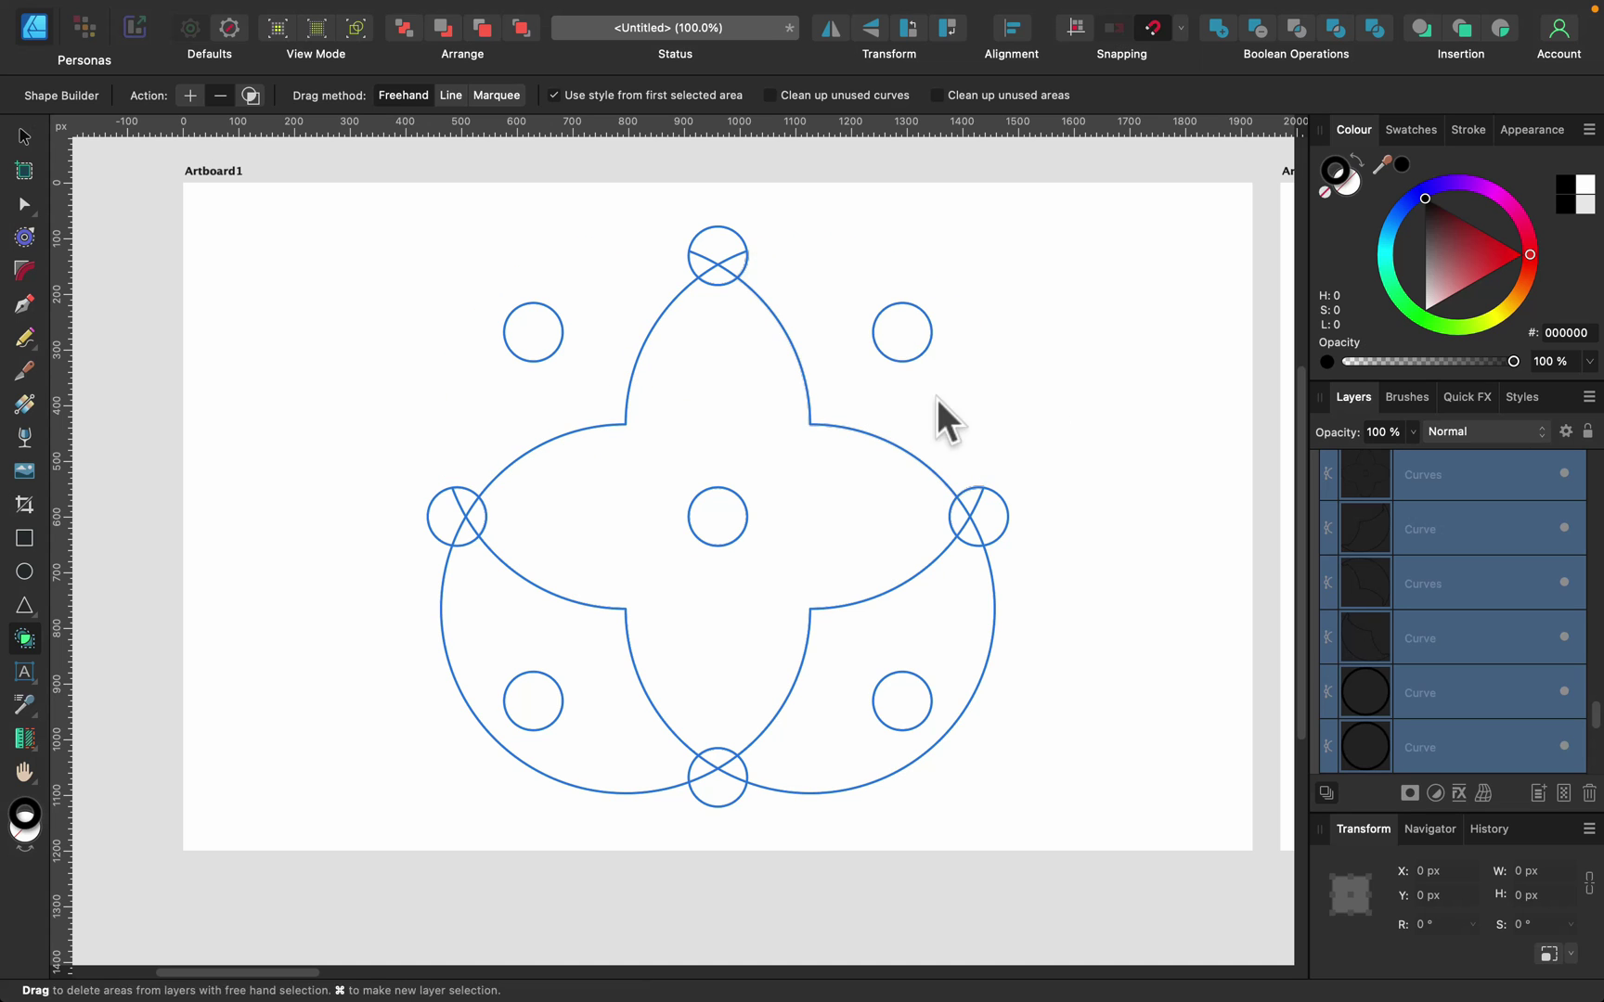
click(973, 645)
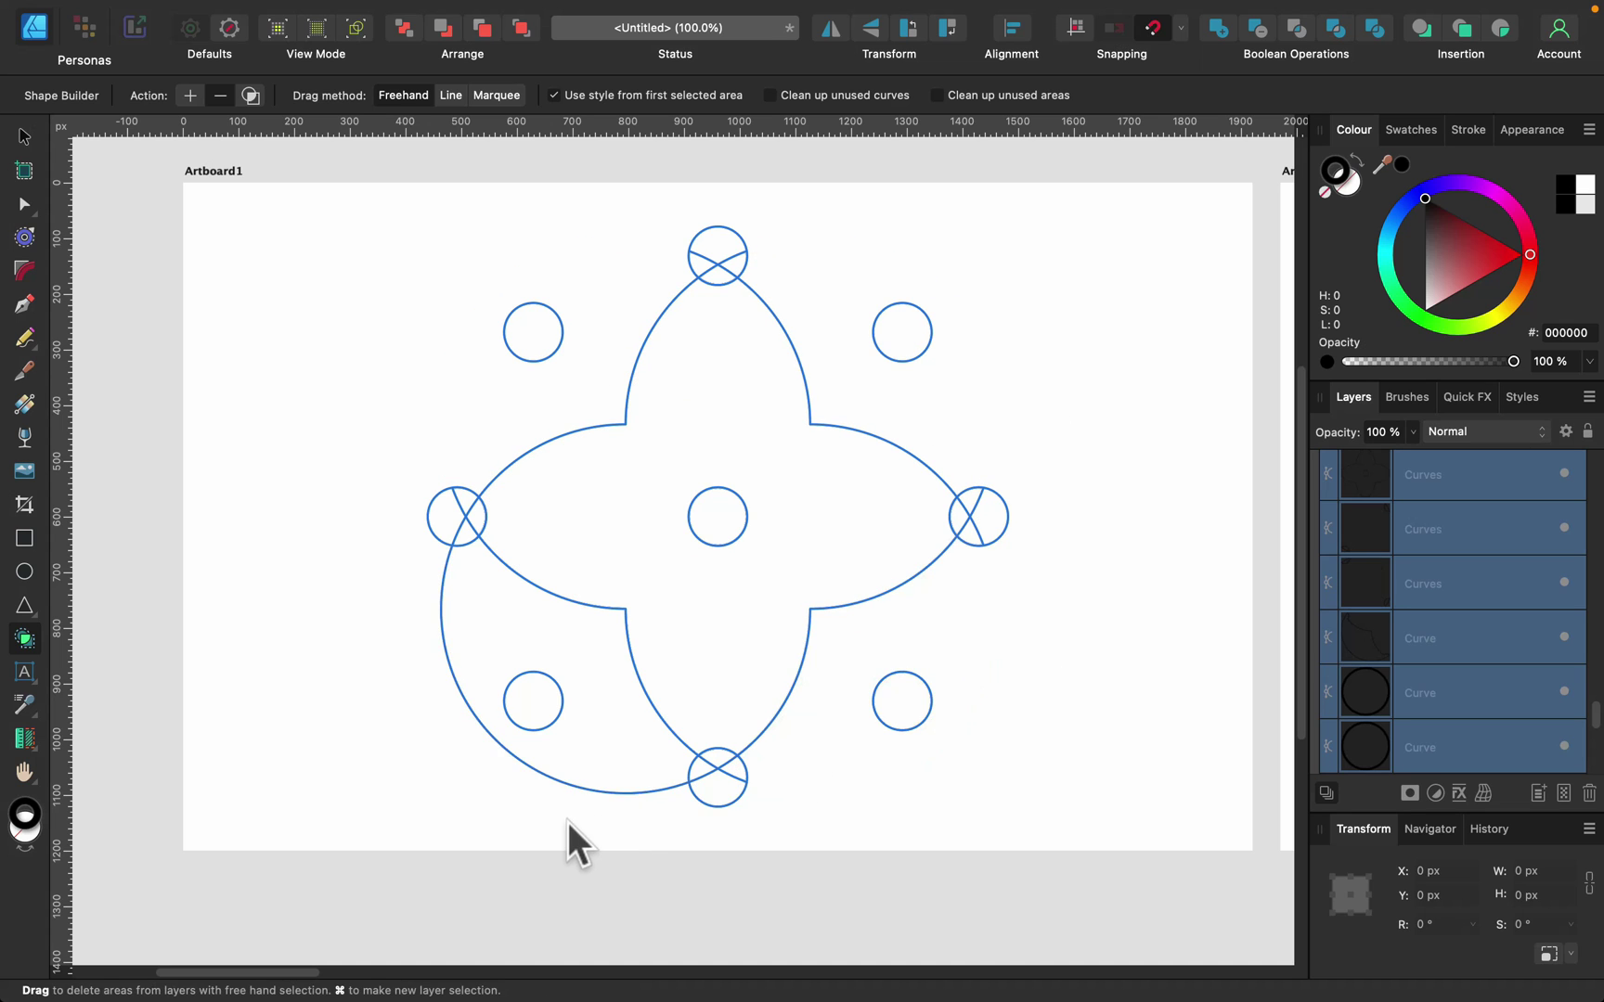
click(615, 763)
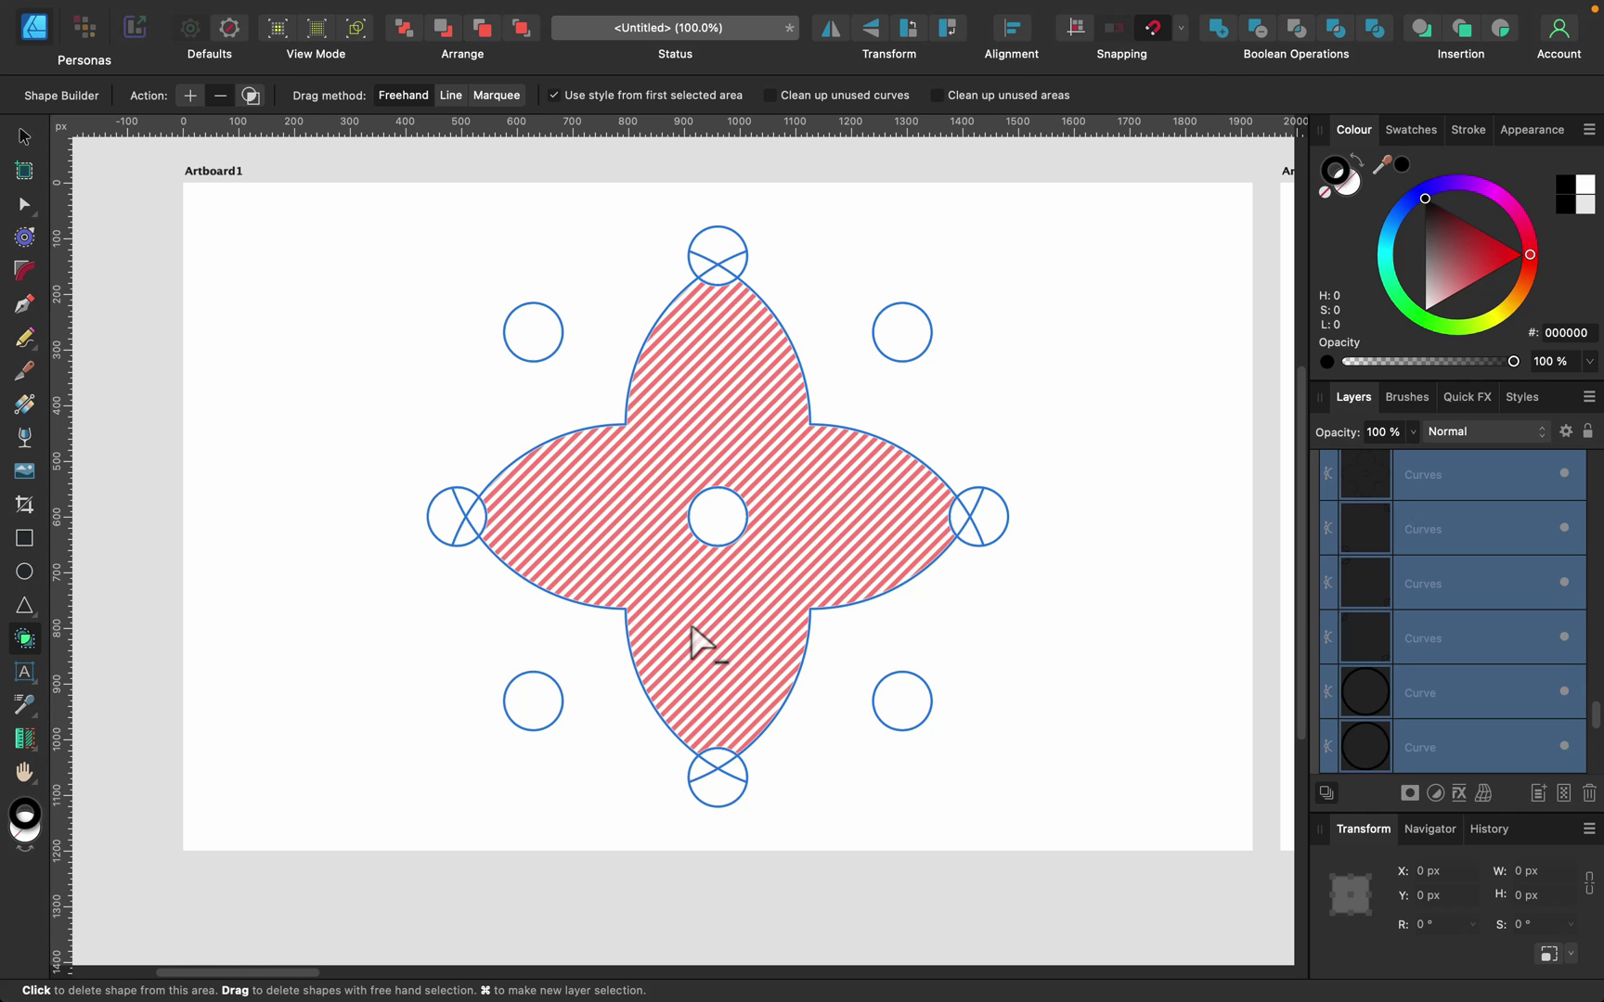
- Remove the stray crossing edges inside the bottom, right, top and left small circles
click(708, 763)
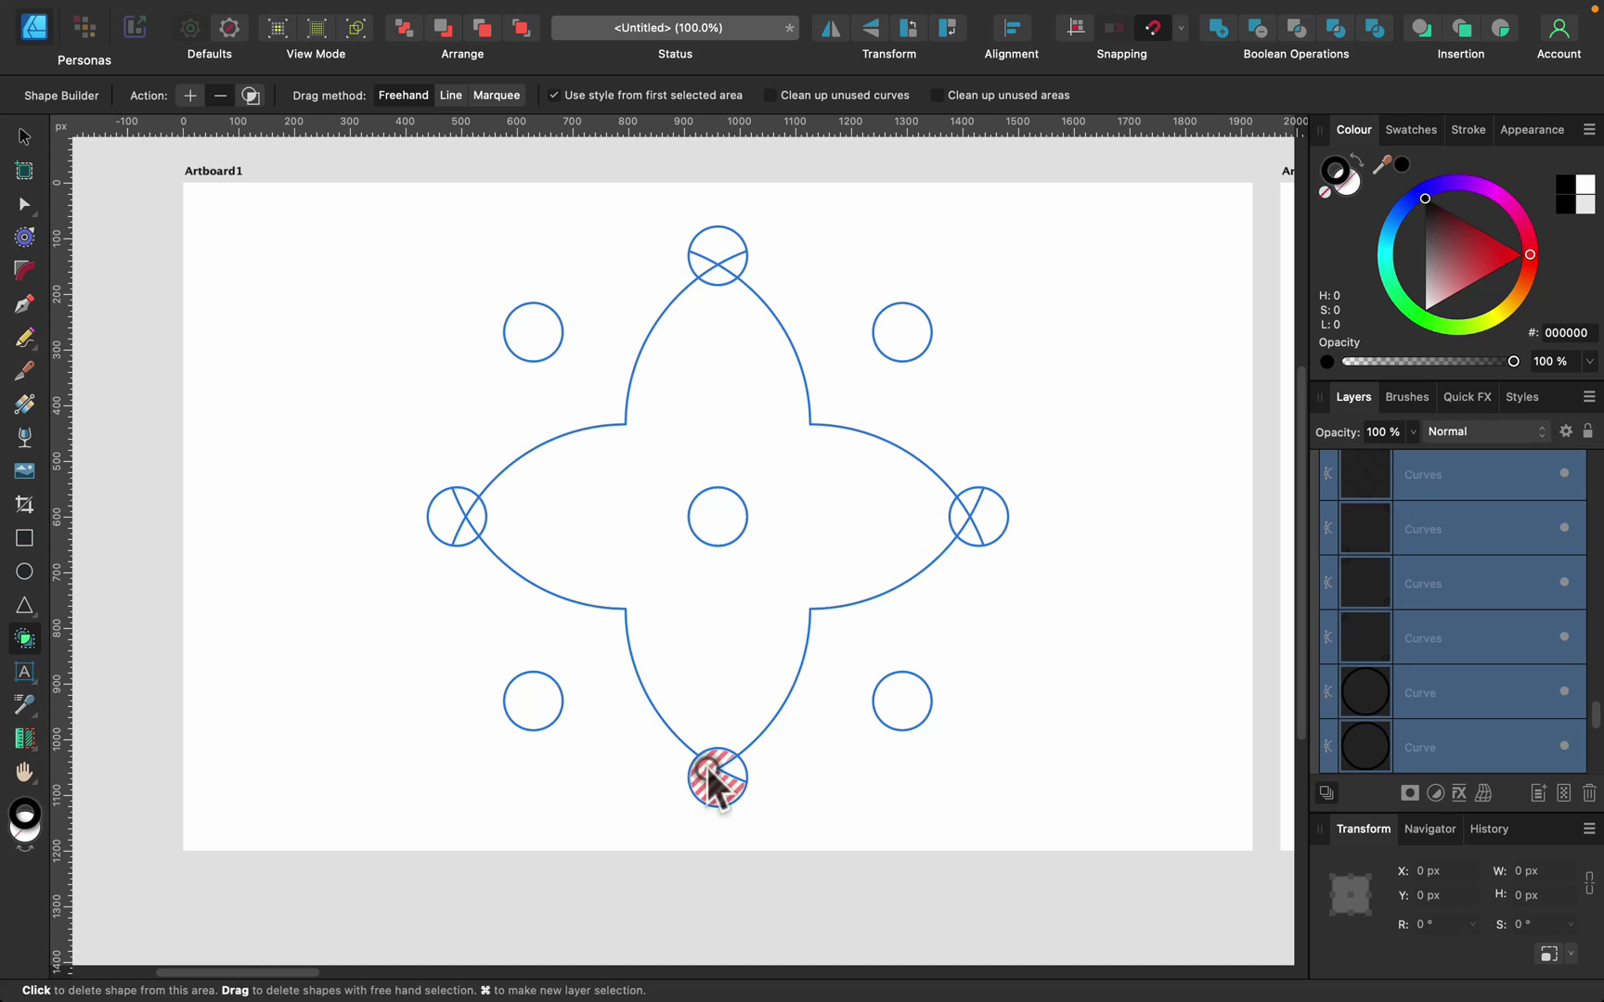
click(723, 763)
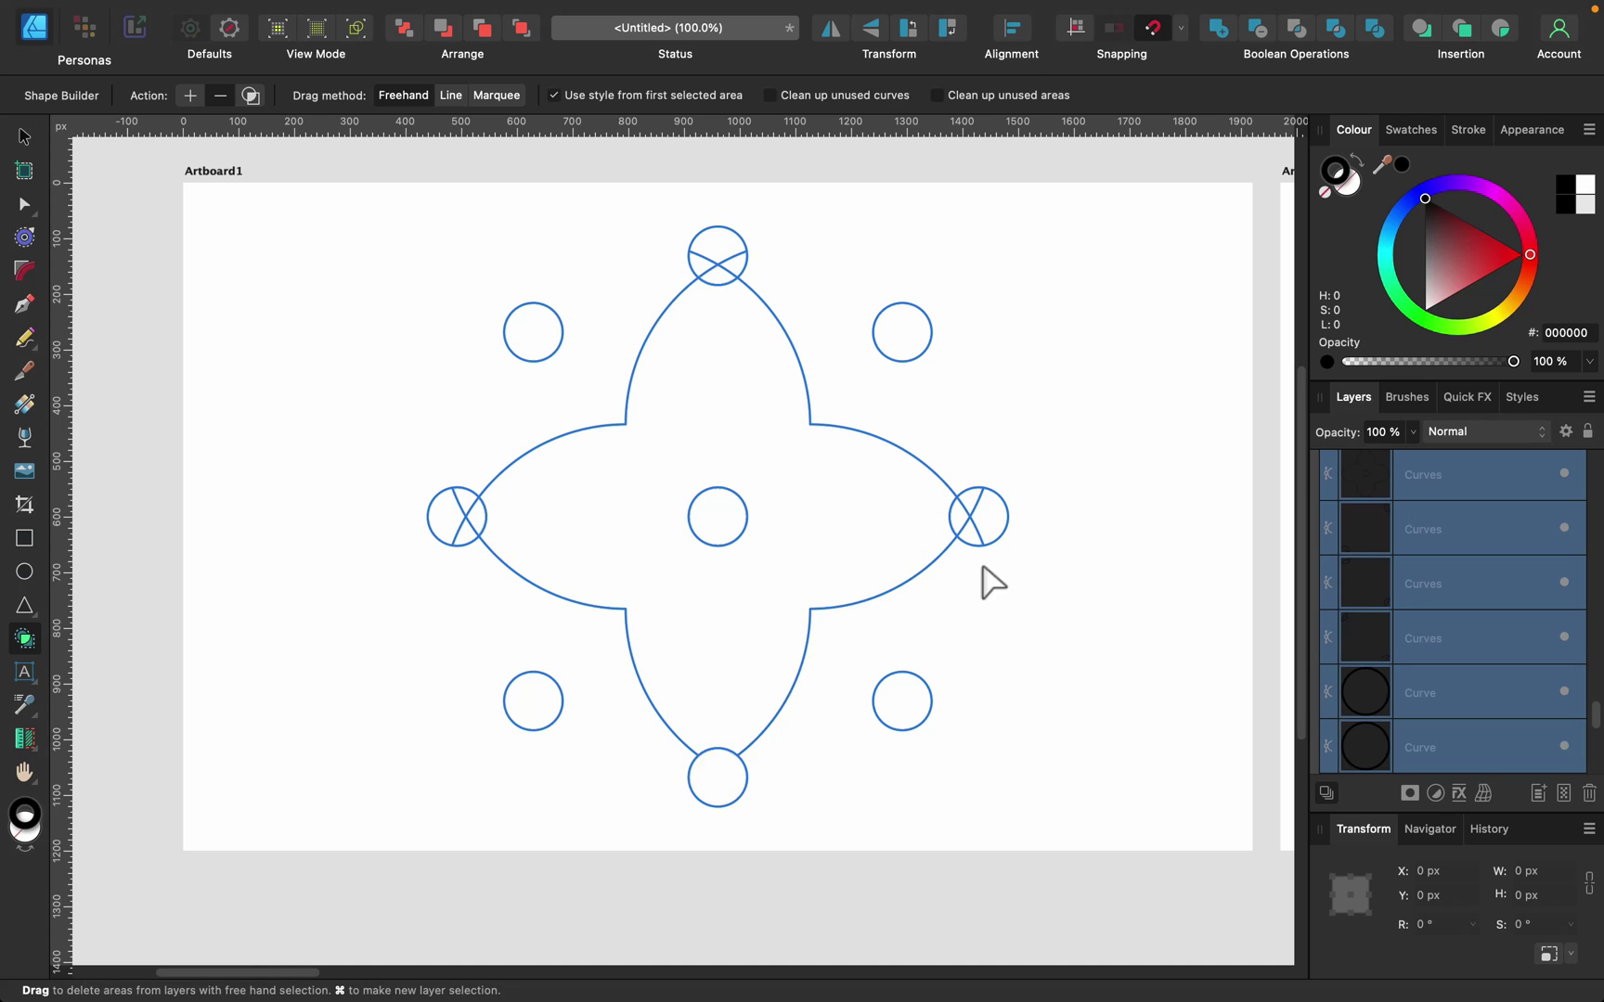
click(964, 520)
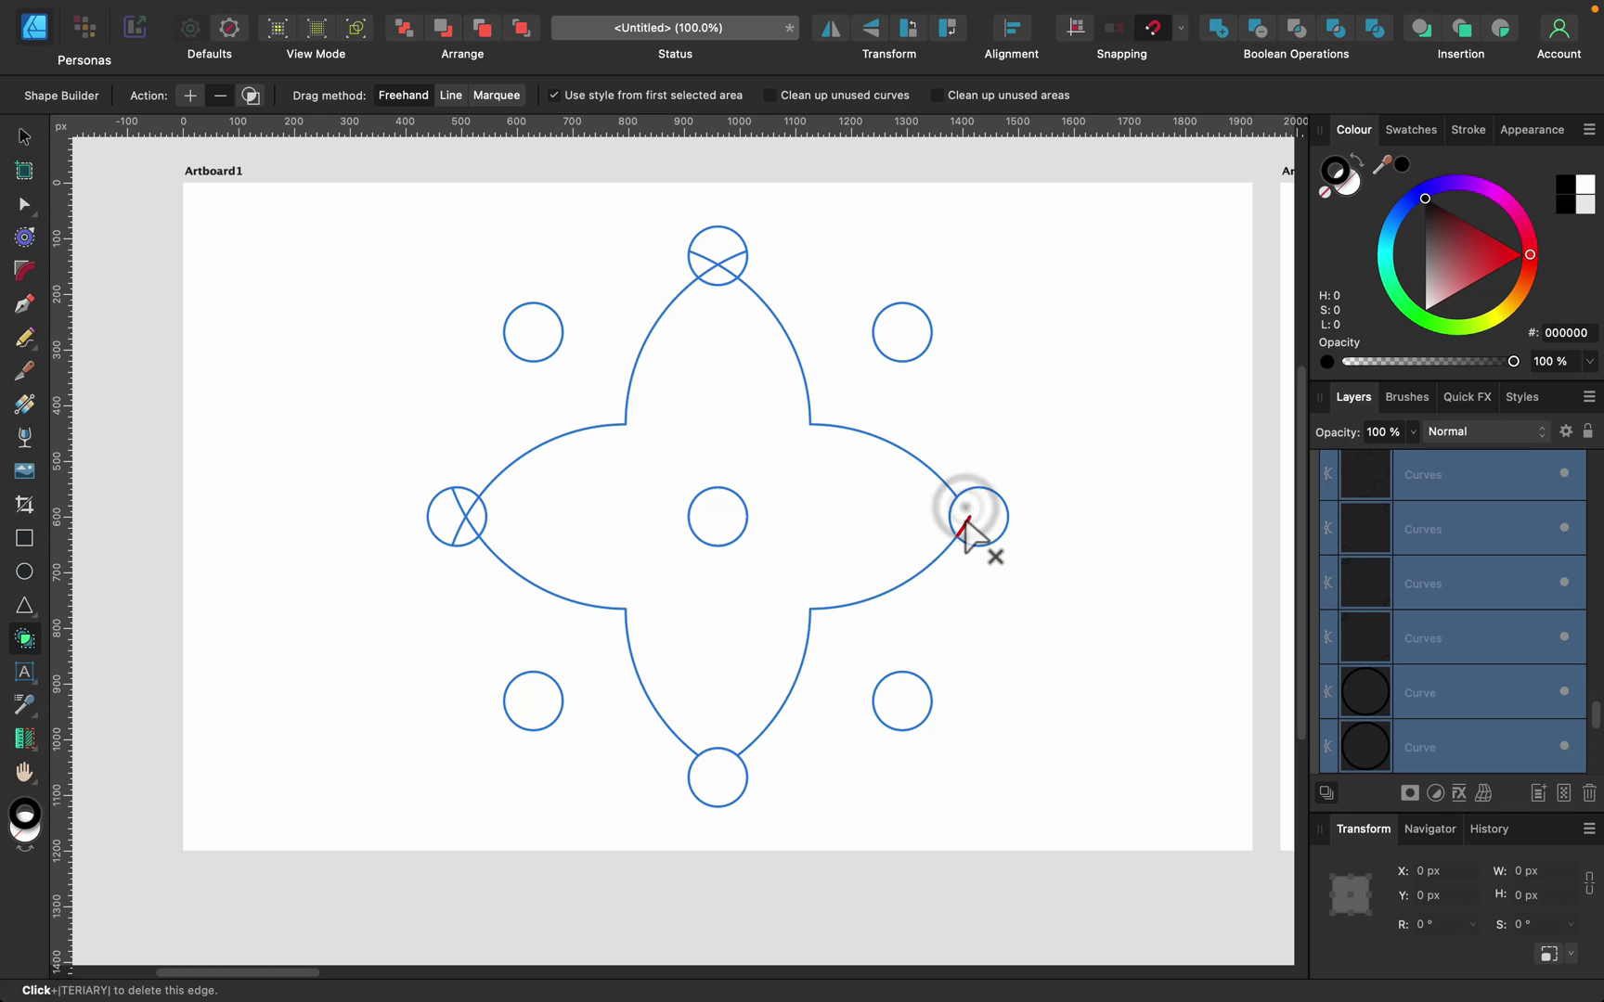
click(724, 260)
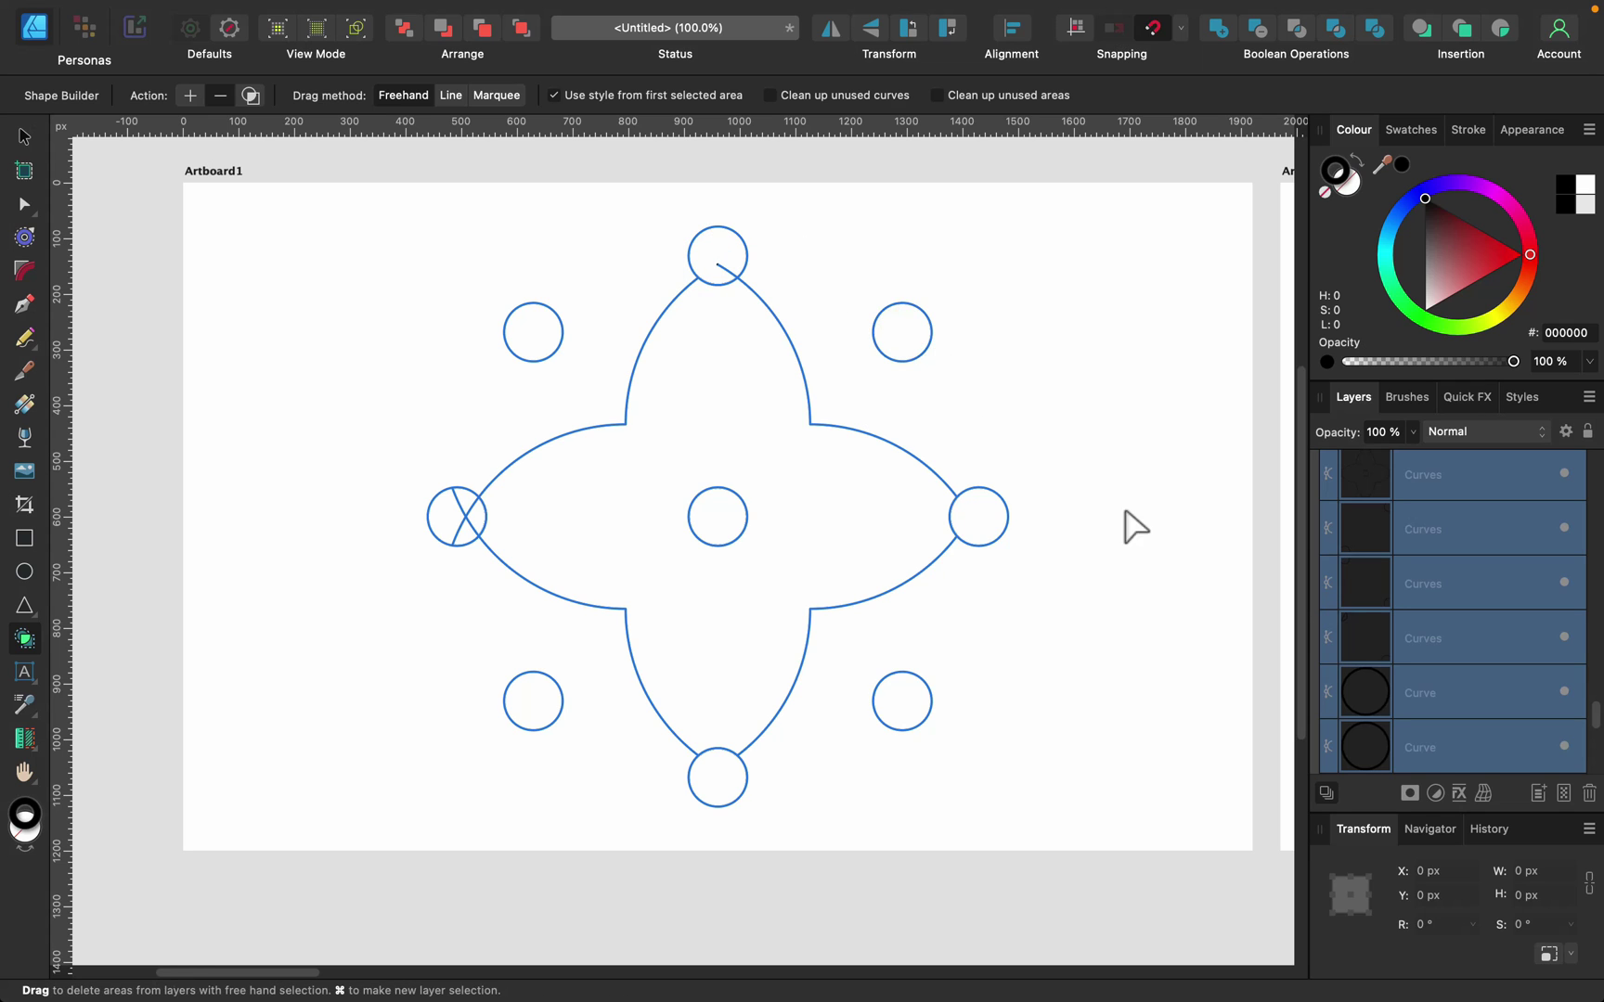
click(733, 276)
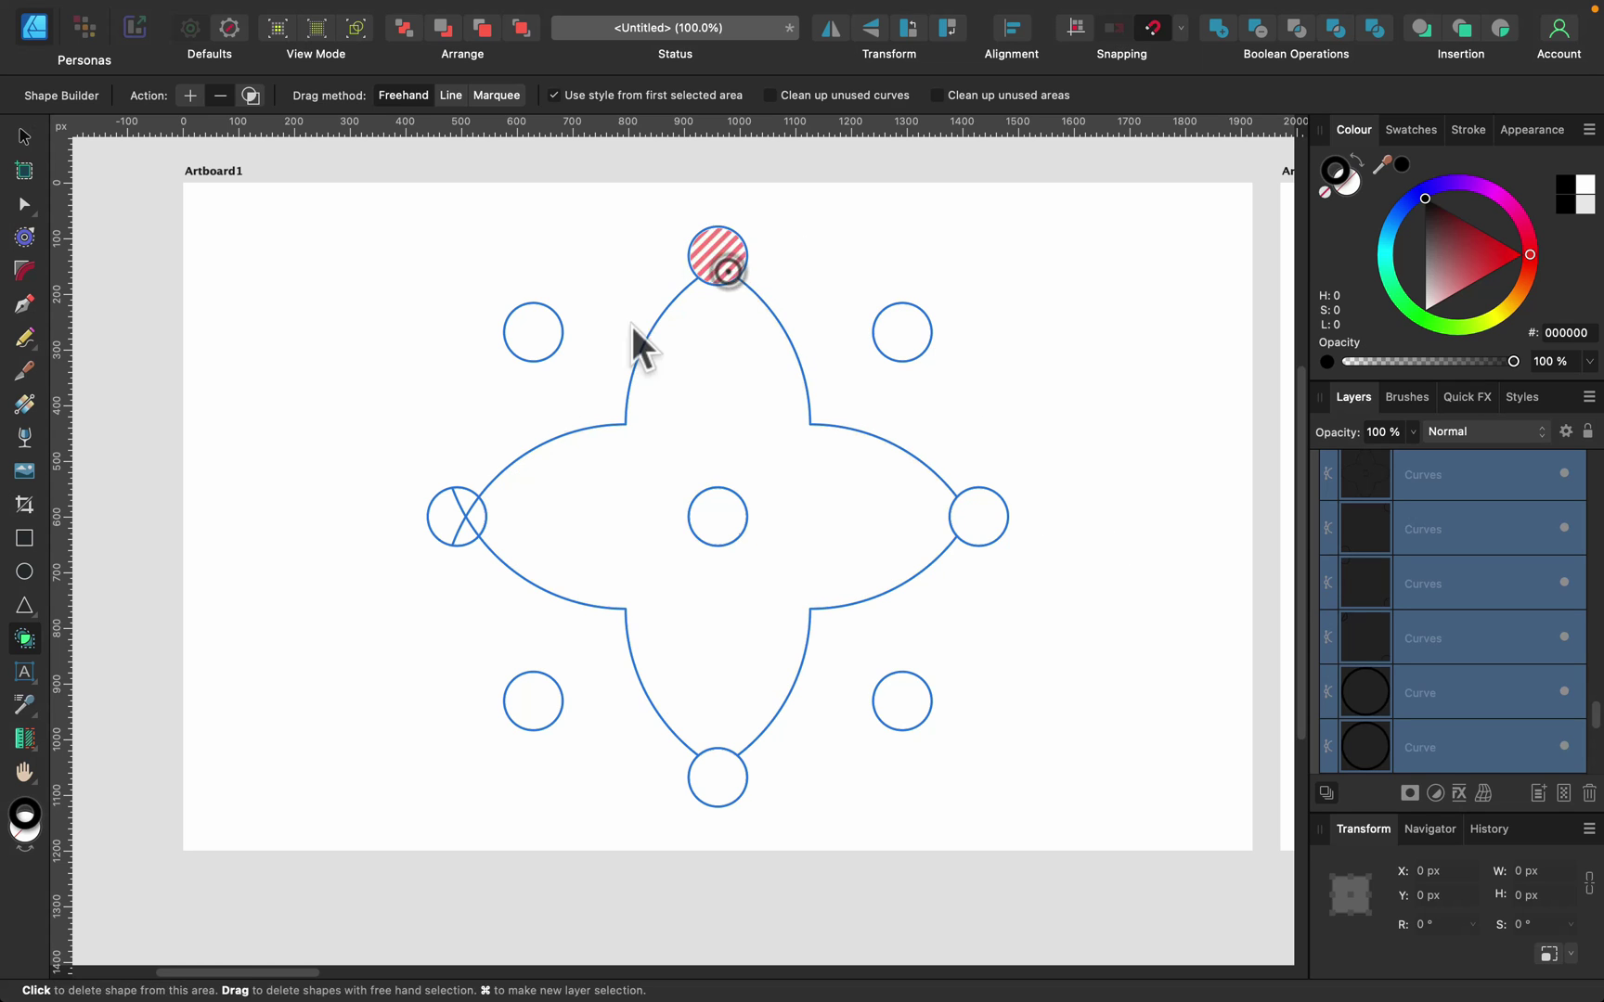
click(461, 509)
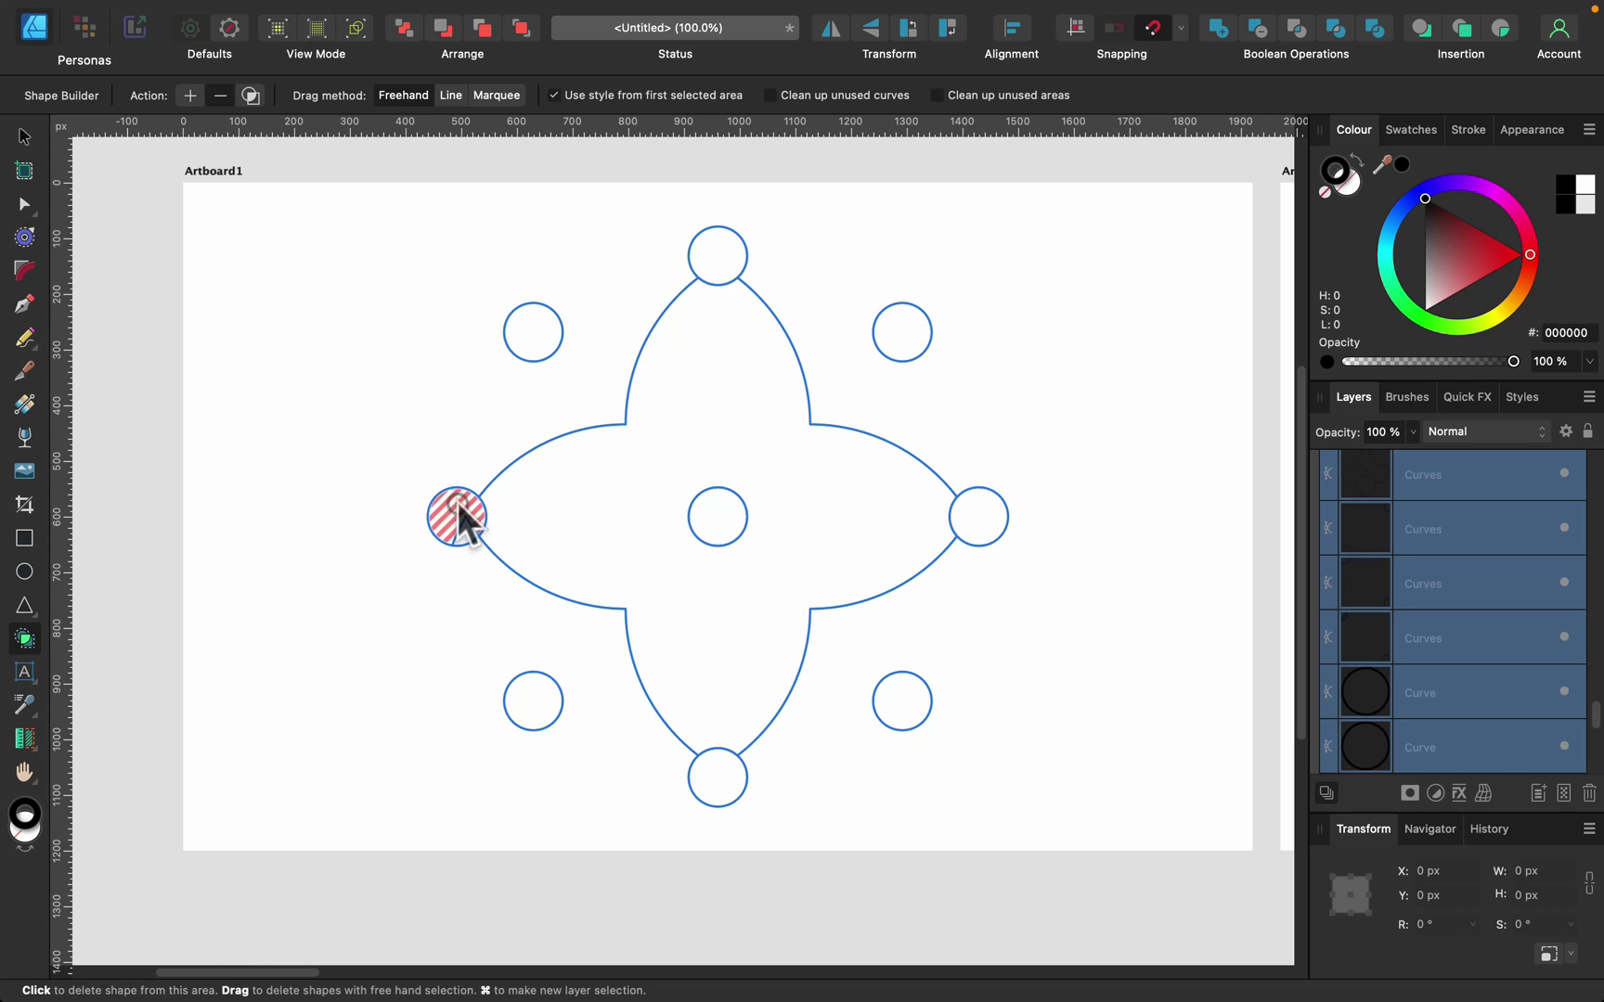
click(467, 525)
key(v)
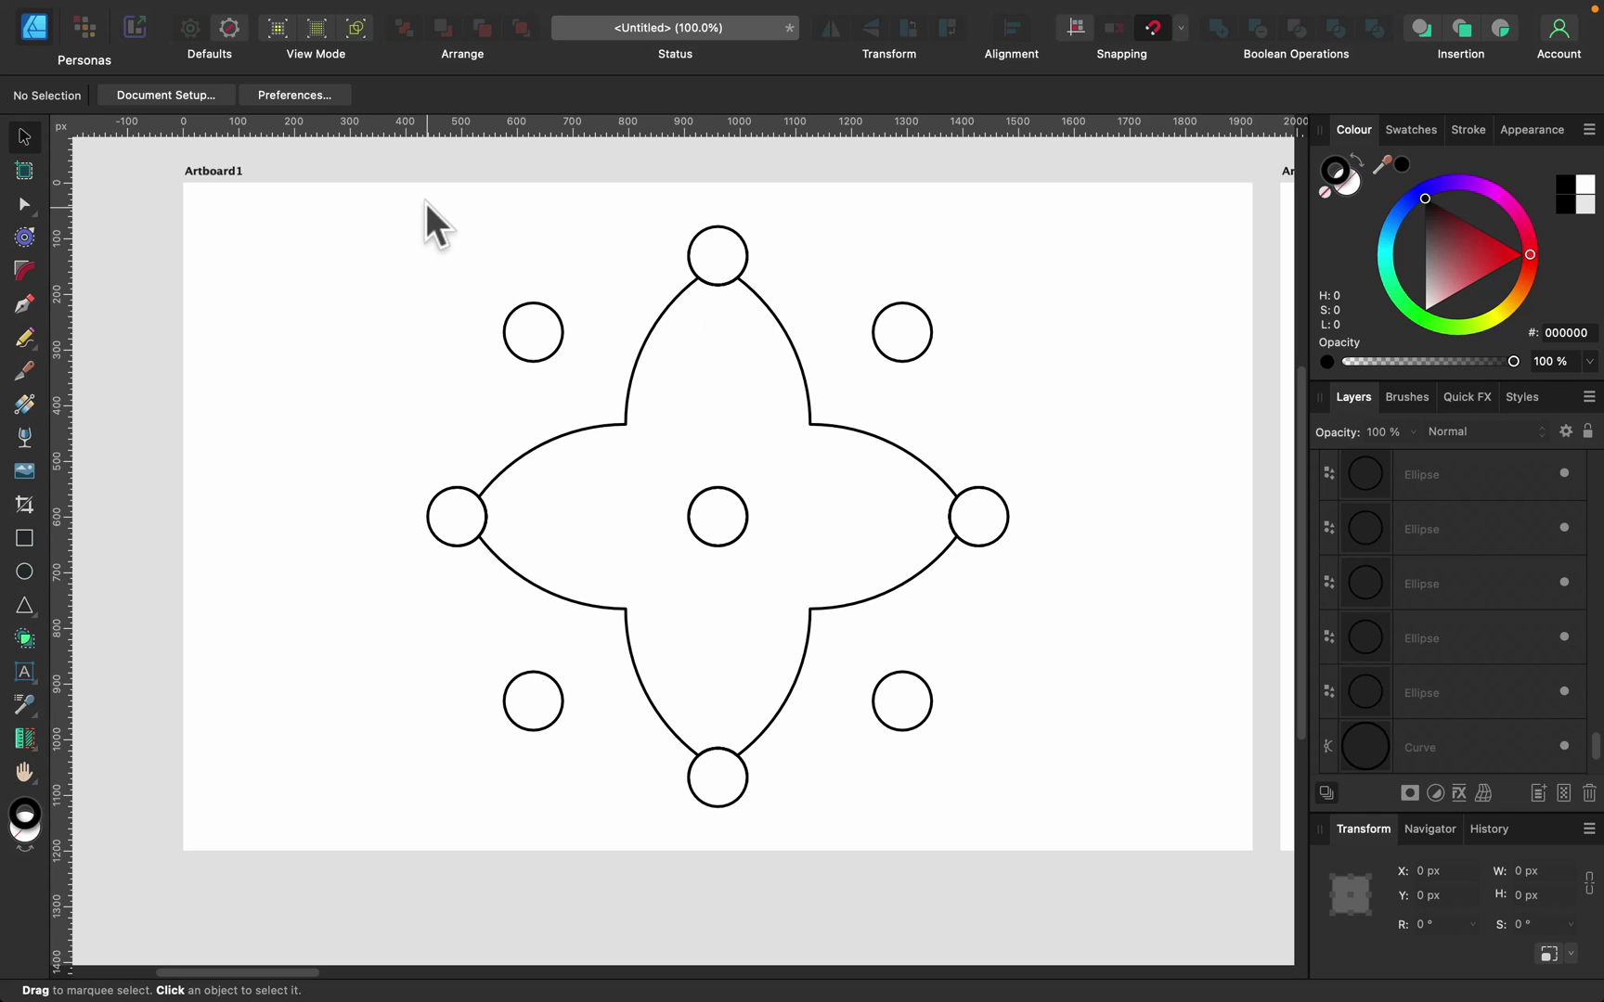
- Scroll over to Artboard2 and select all six cloud shapes
scroll(1124, 359, right, 10)
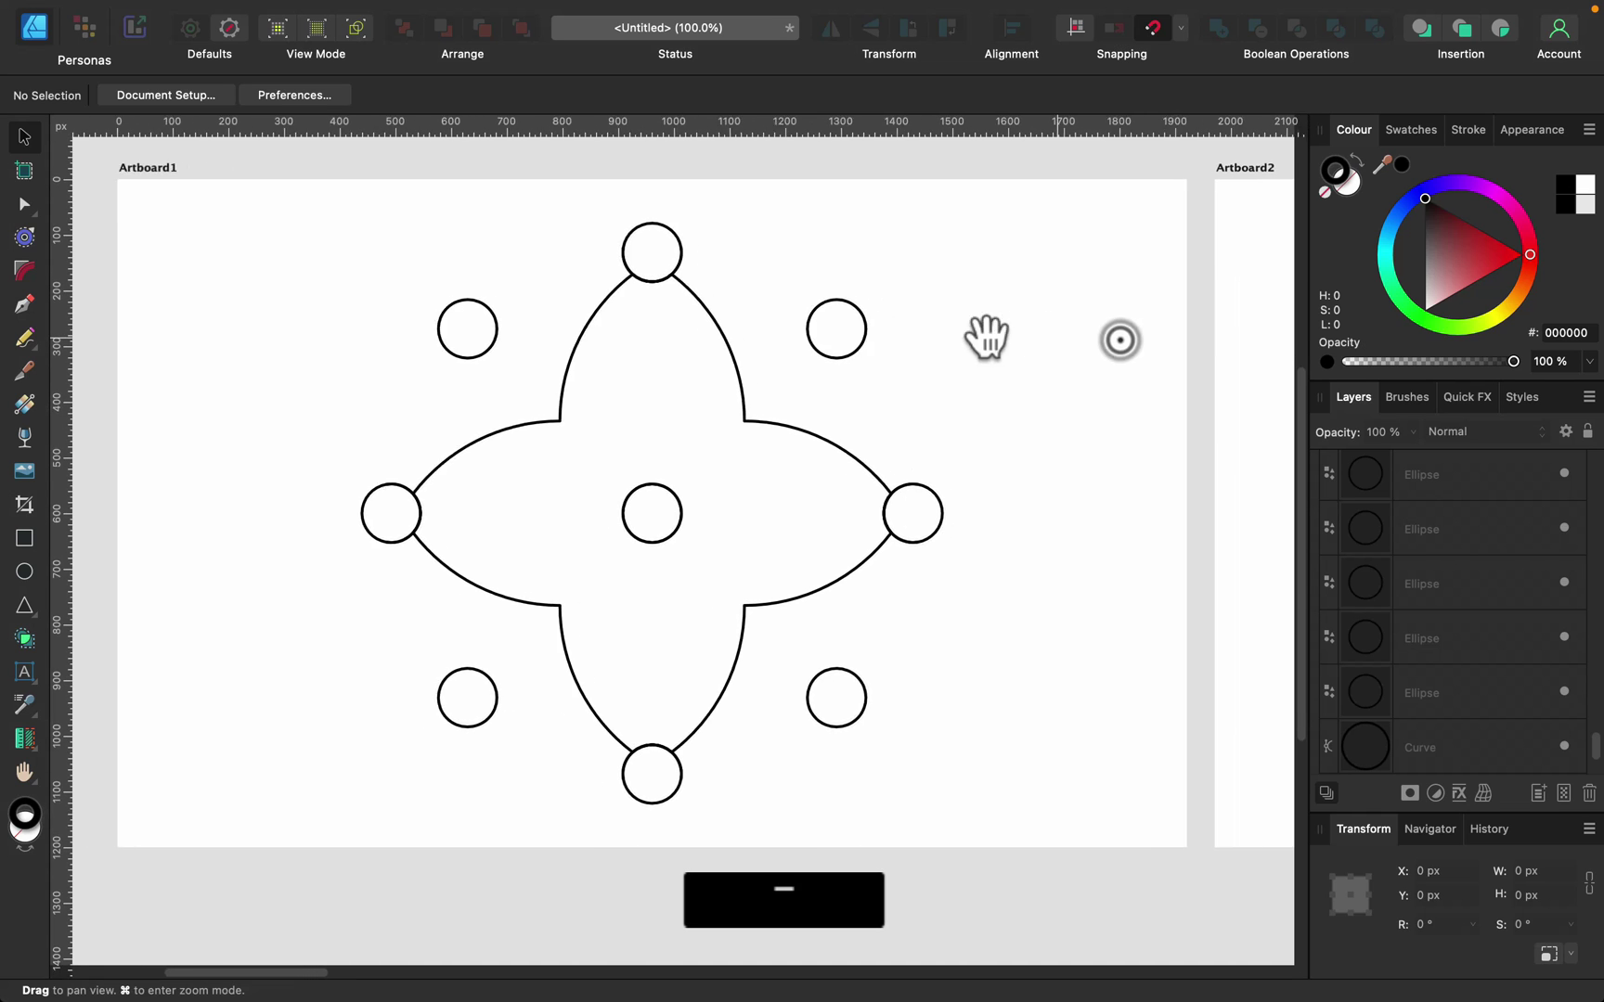
scroll(1102, 392, right, 9)
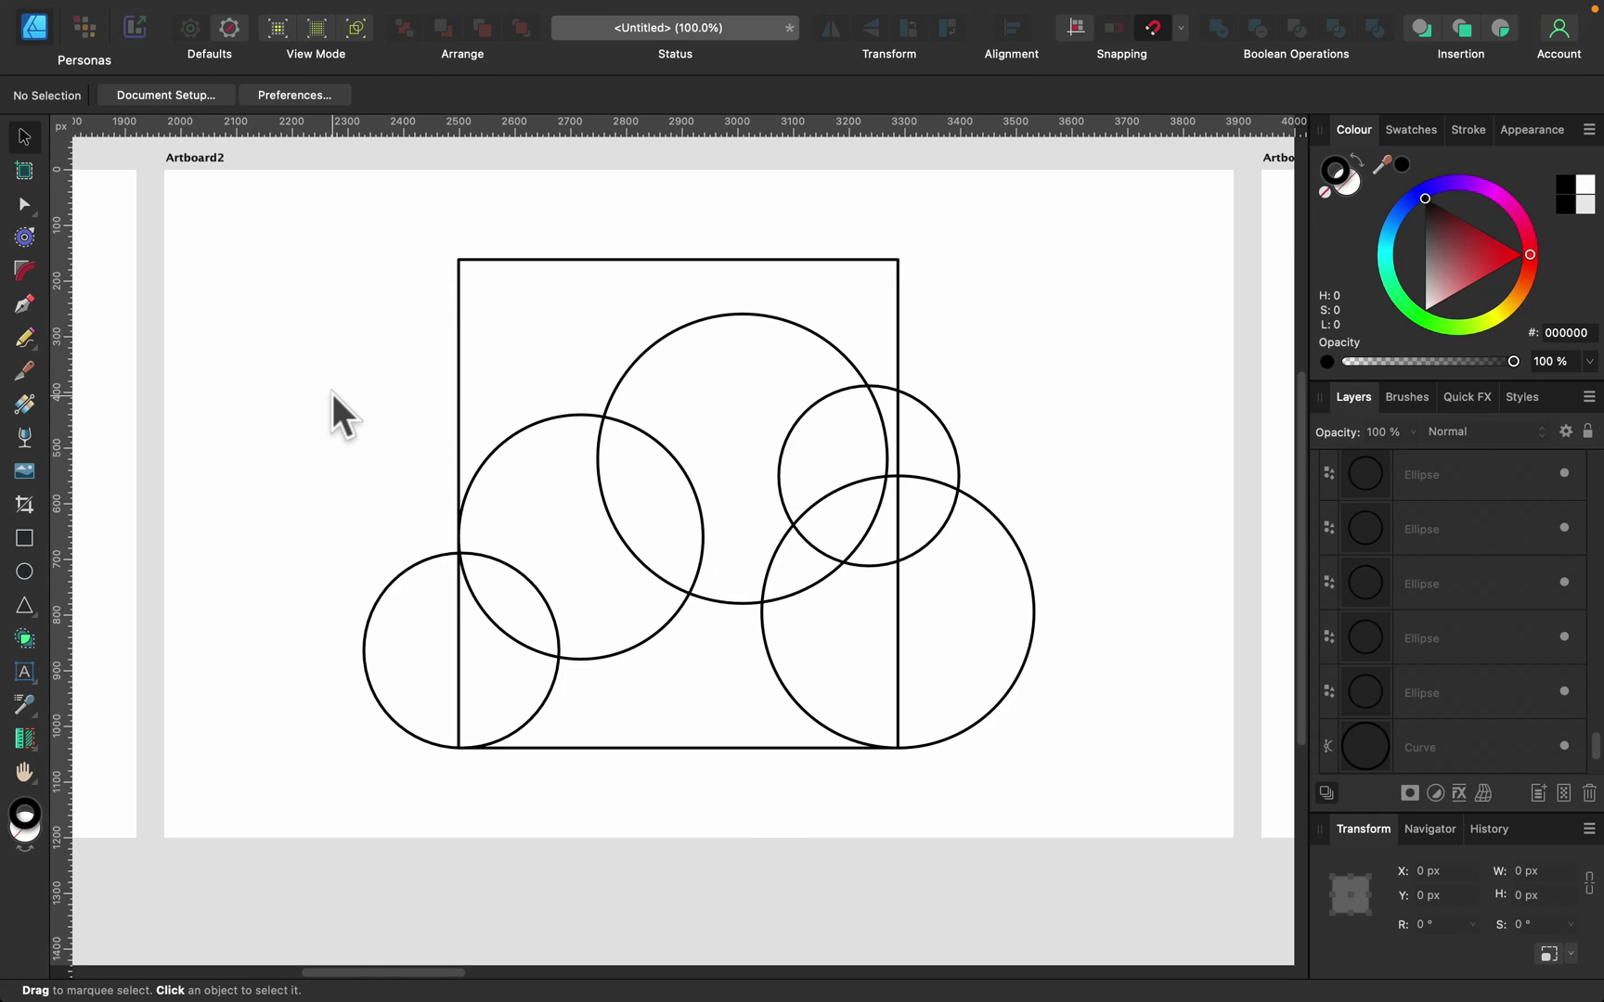
drag(304, 238, 1140, 816)
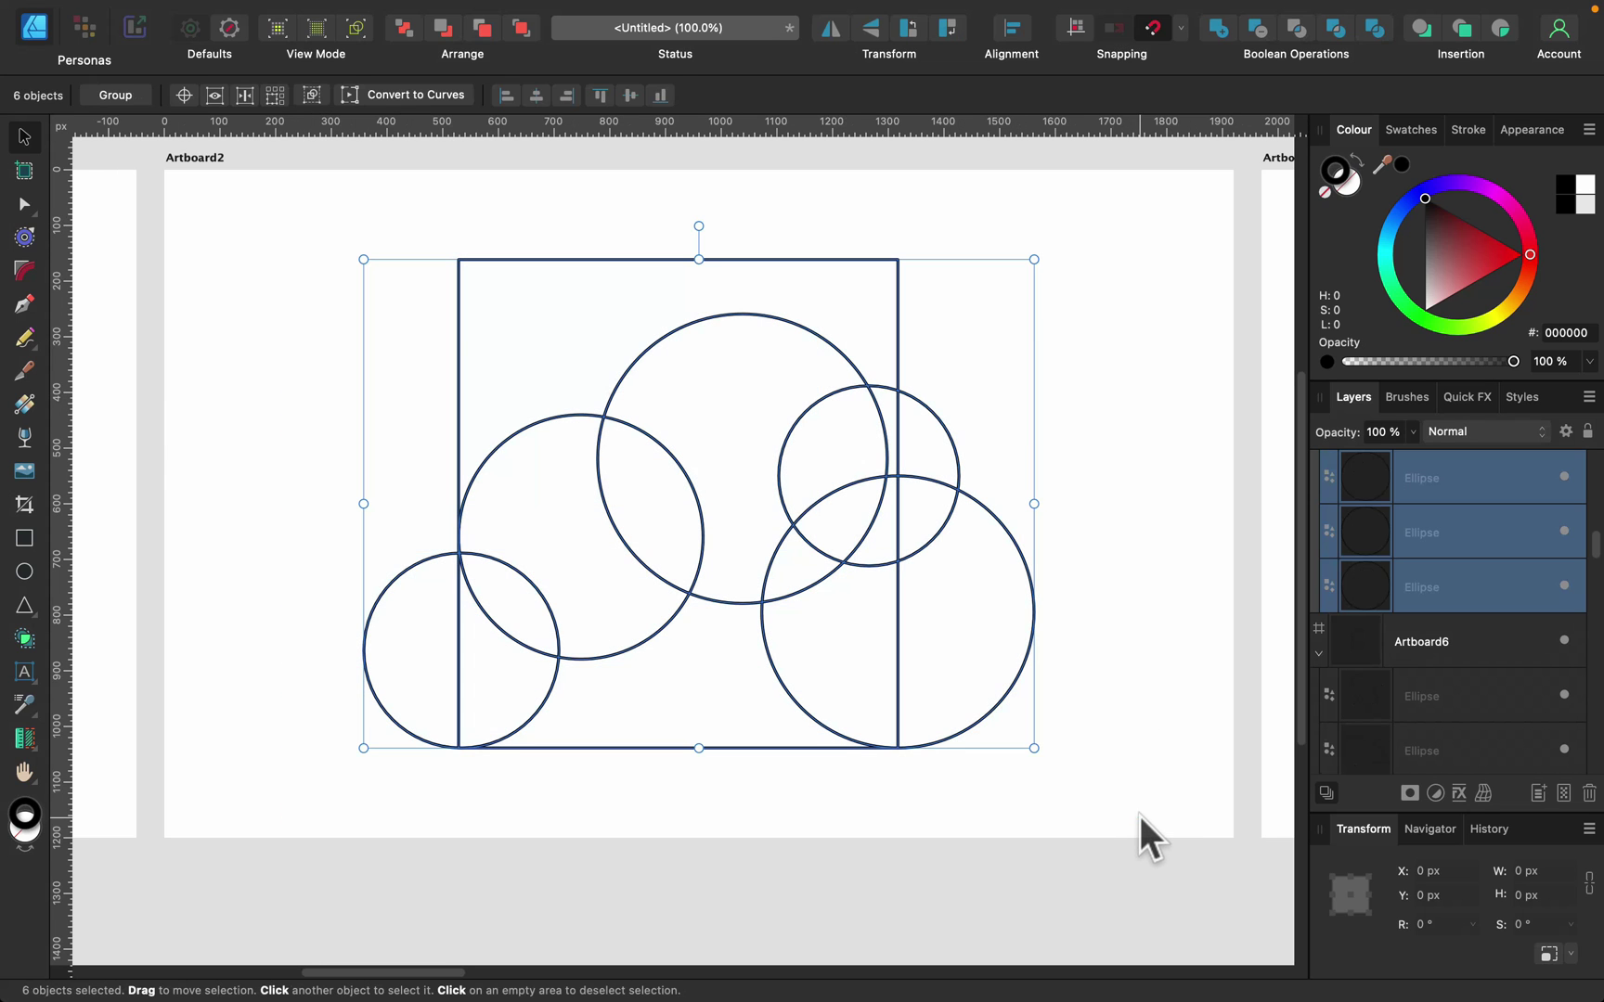
- Use Shape Builder to remove the rectangle's top, then merge the circles and base into one cloud
click(24, 641)
click(219, 94)
drag(402, 371, 514, 318)
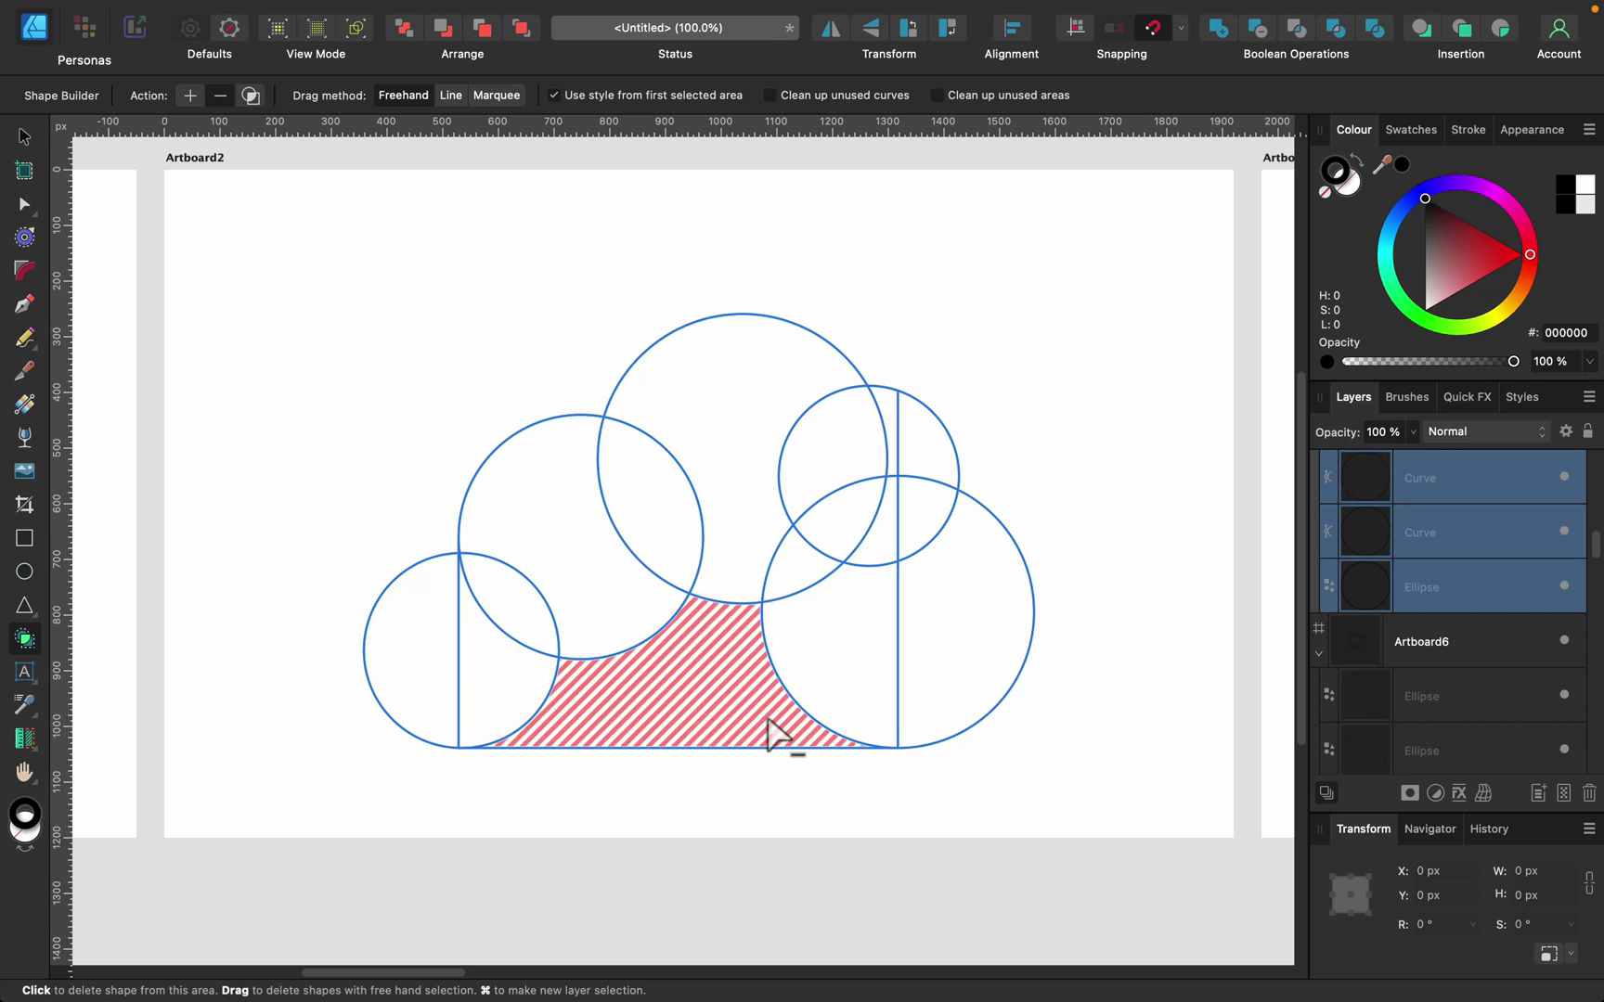
click(190, 95)
mouse_move(423, 659)
mouse_down()
mouse_move(564, 547)
mouse_move(735, 461)
mouse_move(875, 437)
mouse_move(918, 463)
mouse_move(909, 492)
mouse_move(854, 525)
mouse_move(933, 581)
mouse_move(920, 611)
mouse_move(760, 577)
mouse_move(670, 683)
mouse_move(554, 671)
mouse_move(434, 695)
mouse_move(418, 630)
mouse_up()
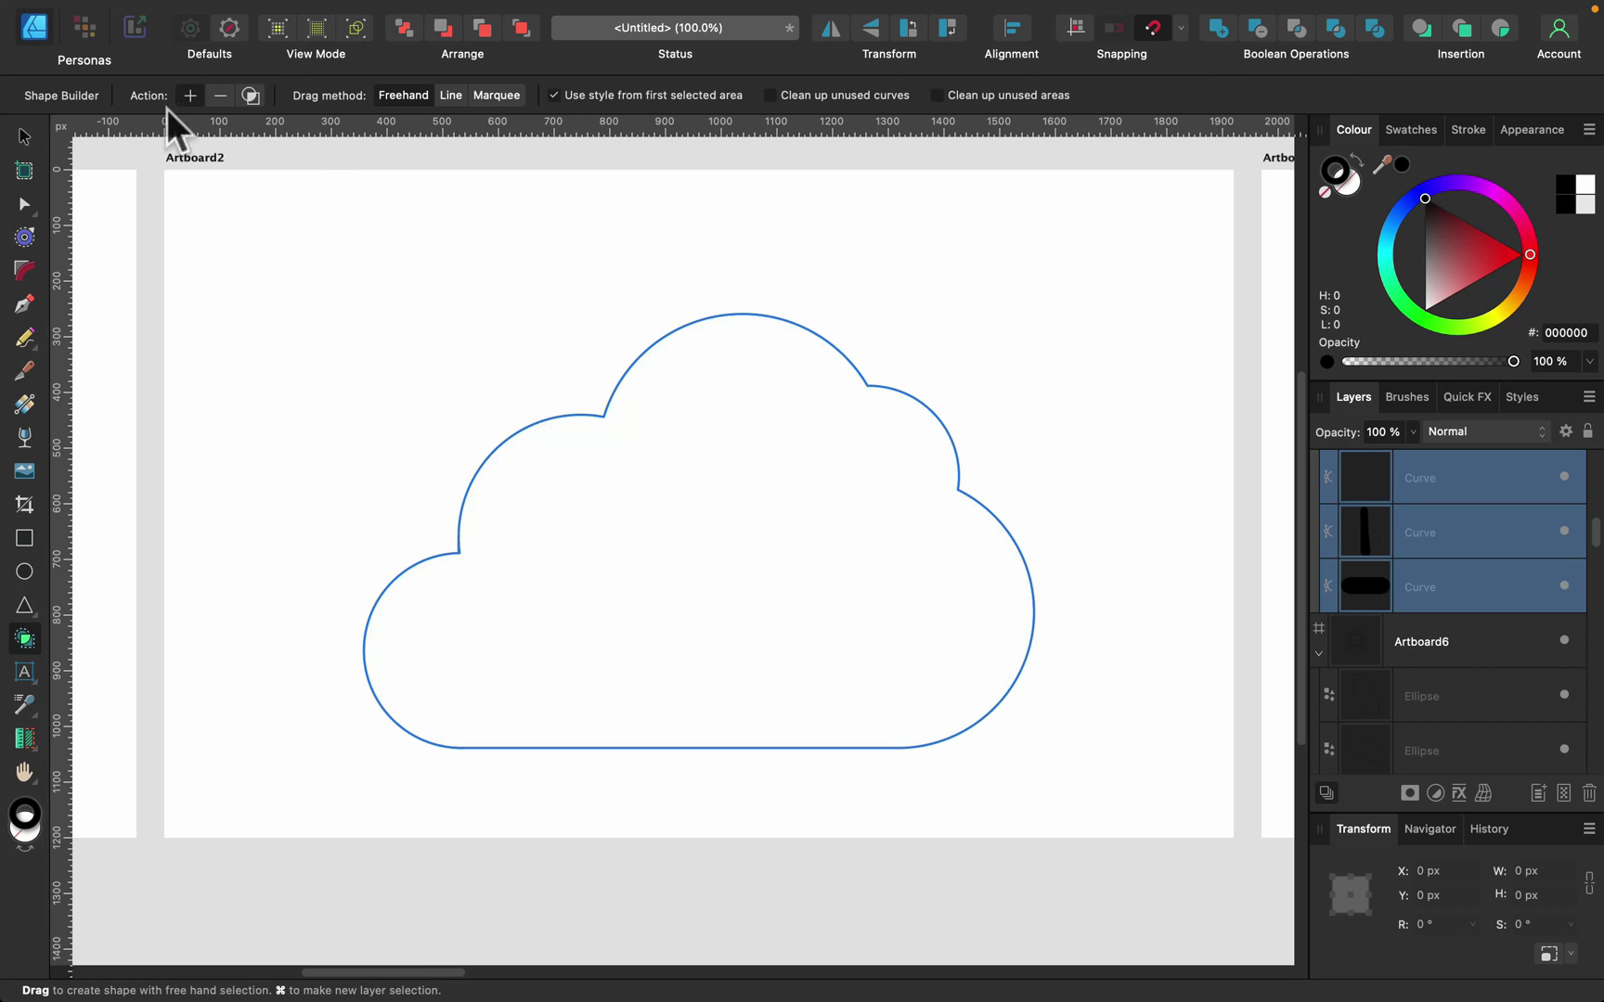
click(24, 136)
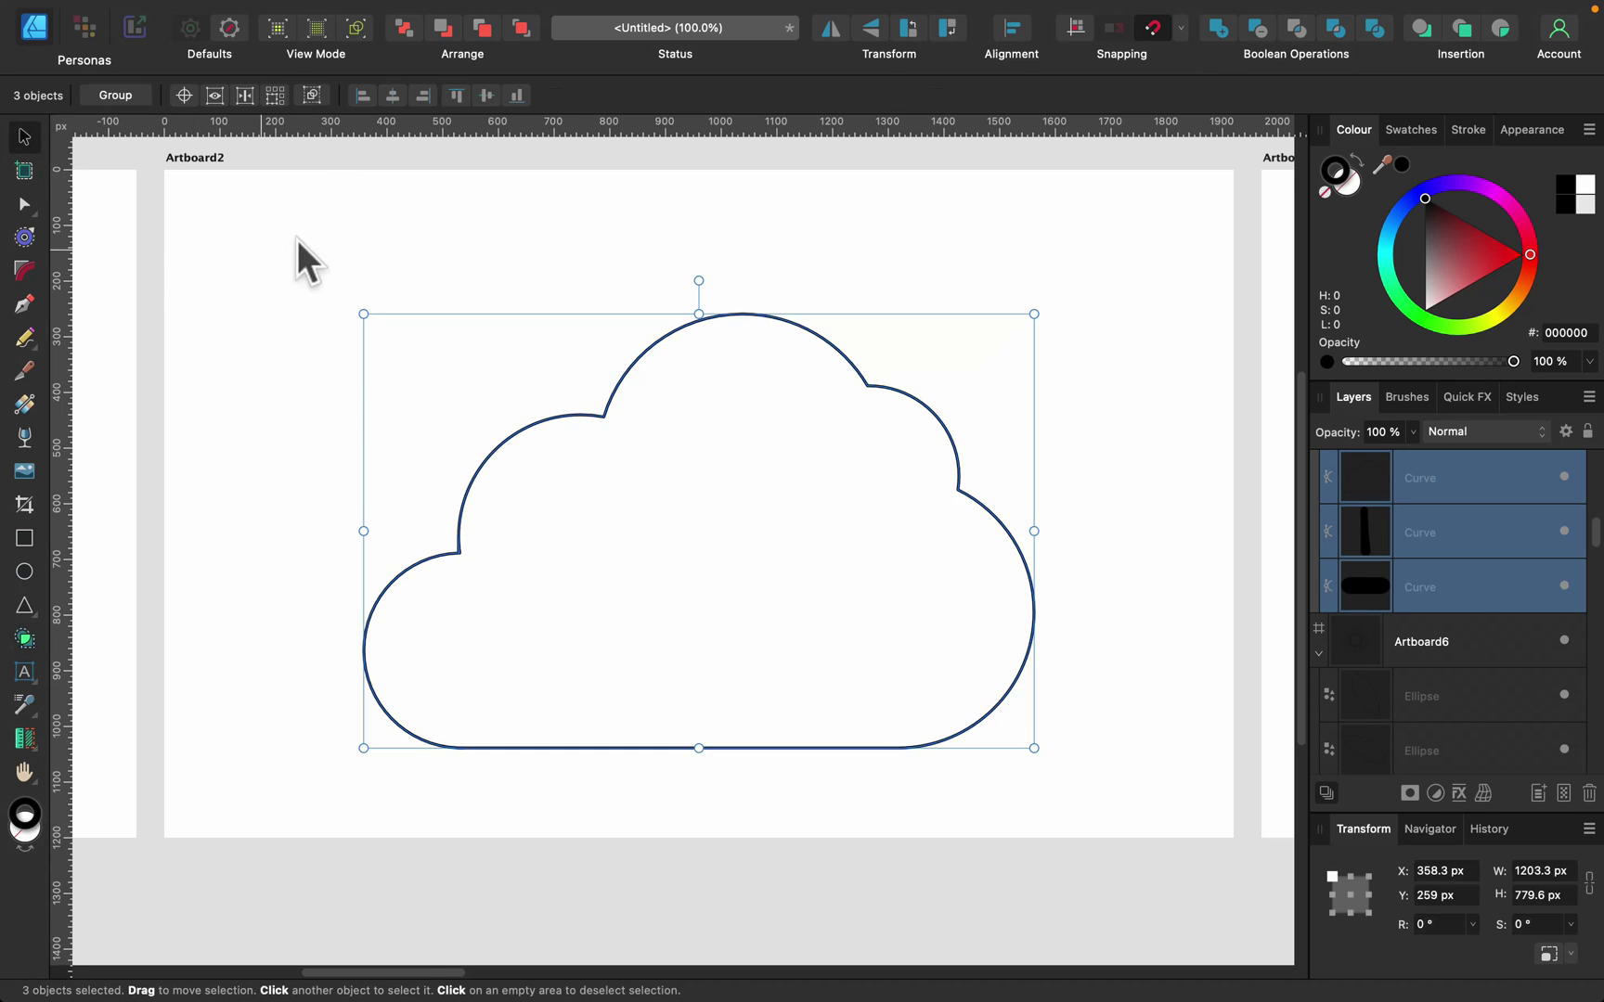
click(333, 294)
click(955, 458)
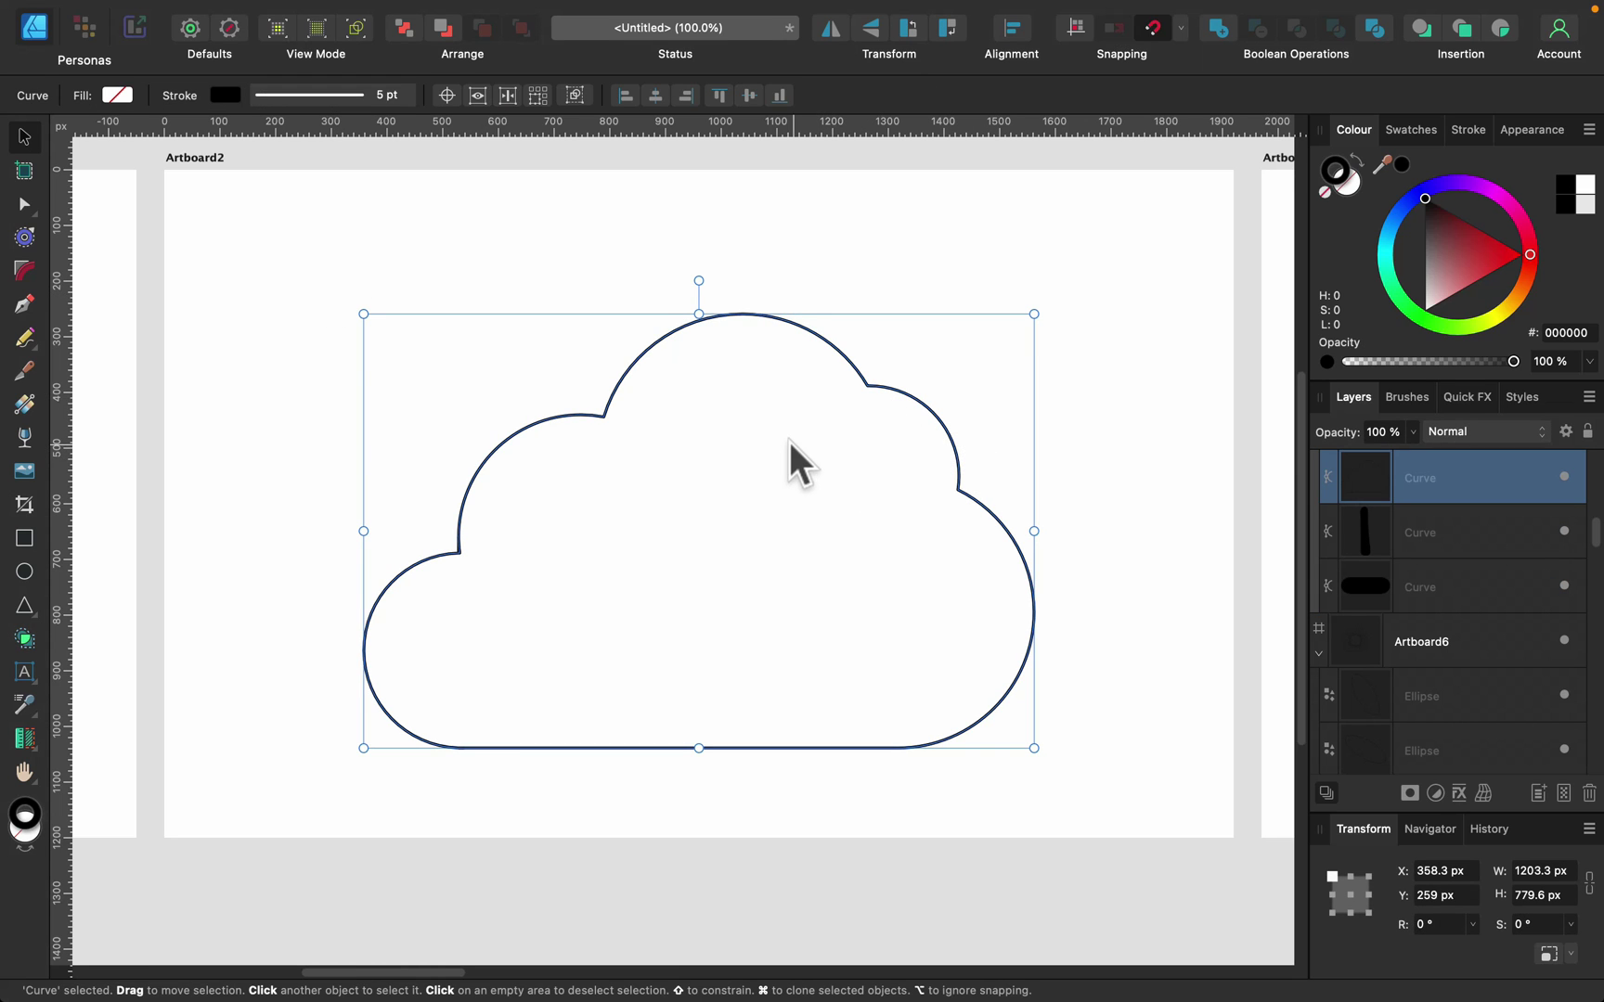
click(25, 207)
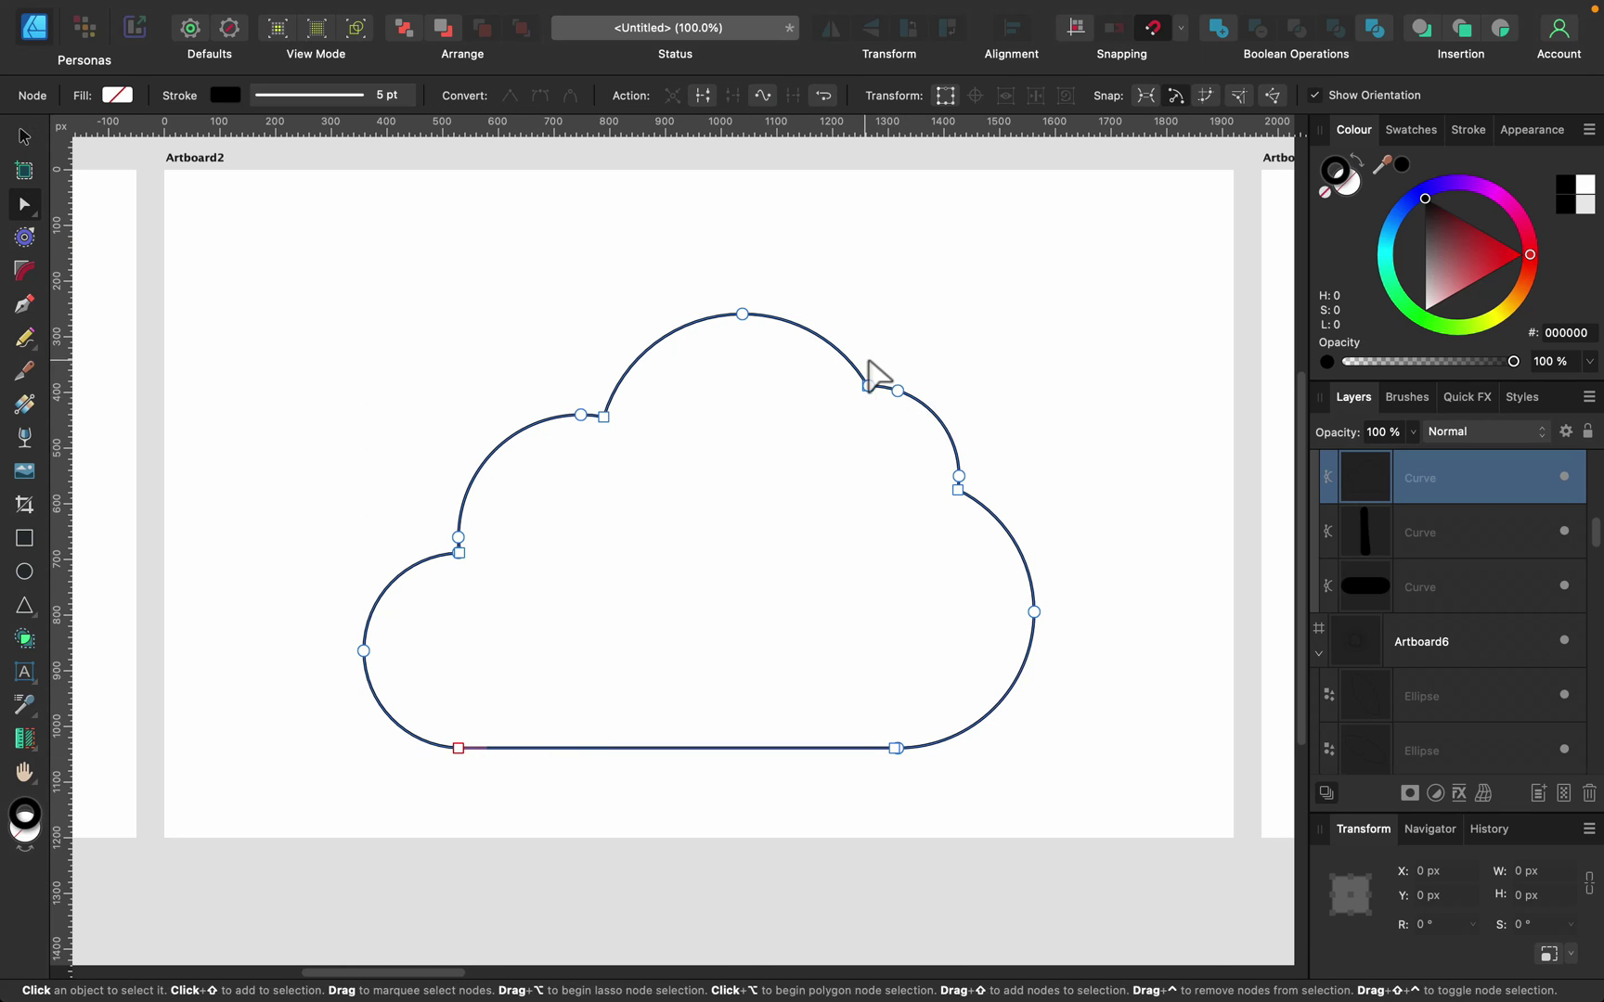
click(743, 315)
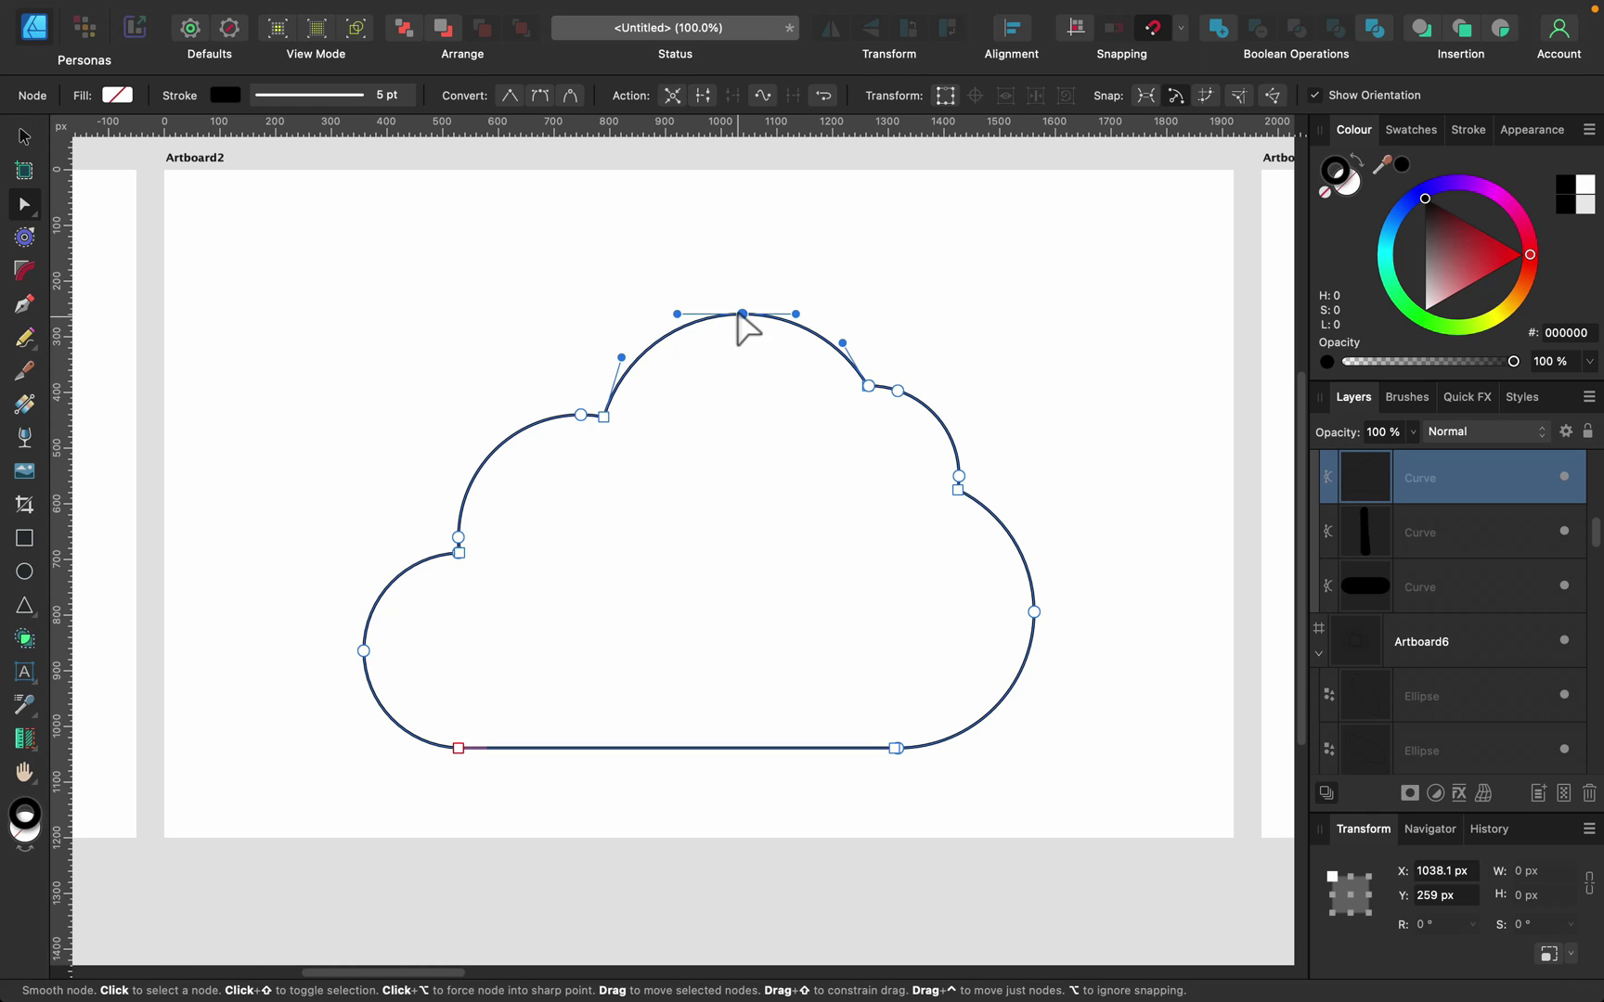
drag(743, 315, 751, 522)
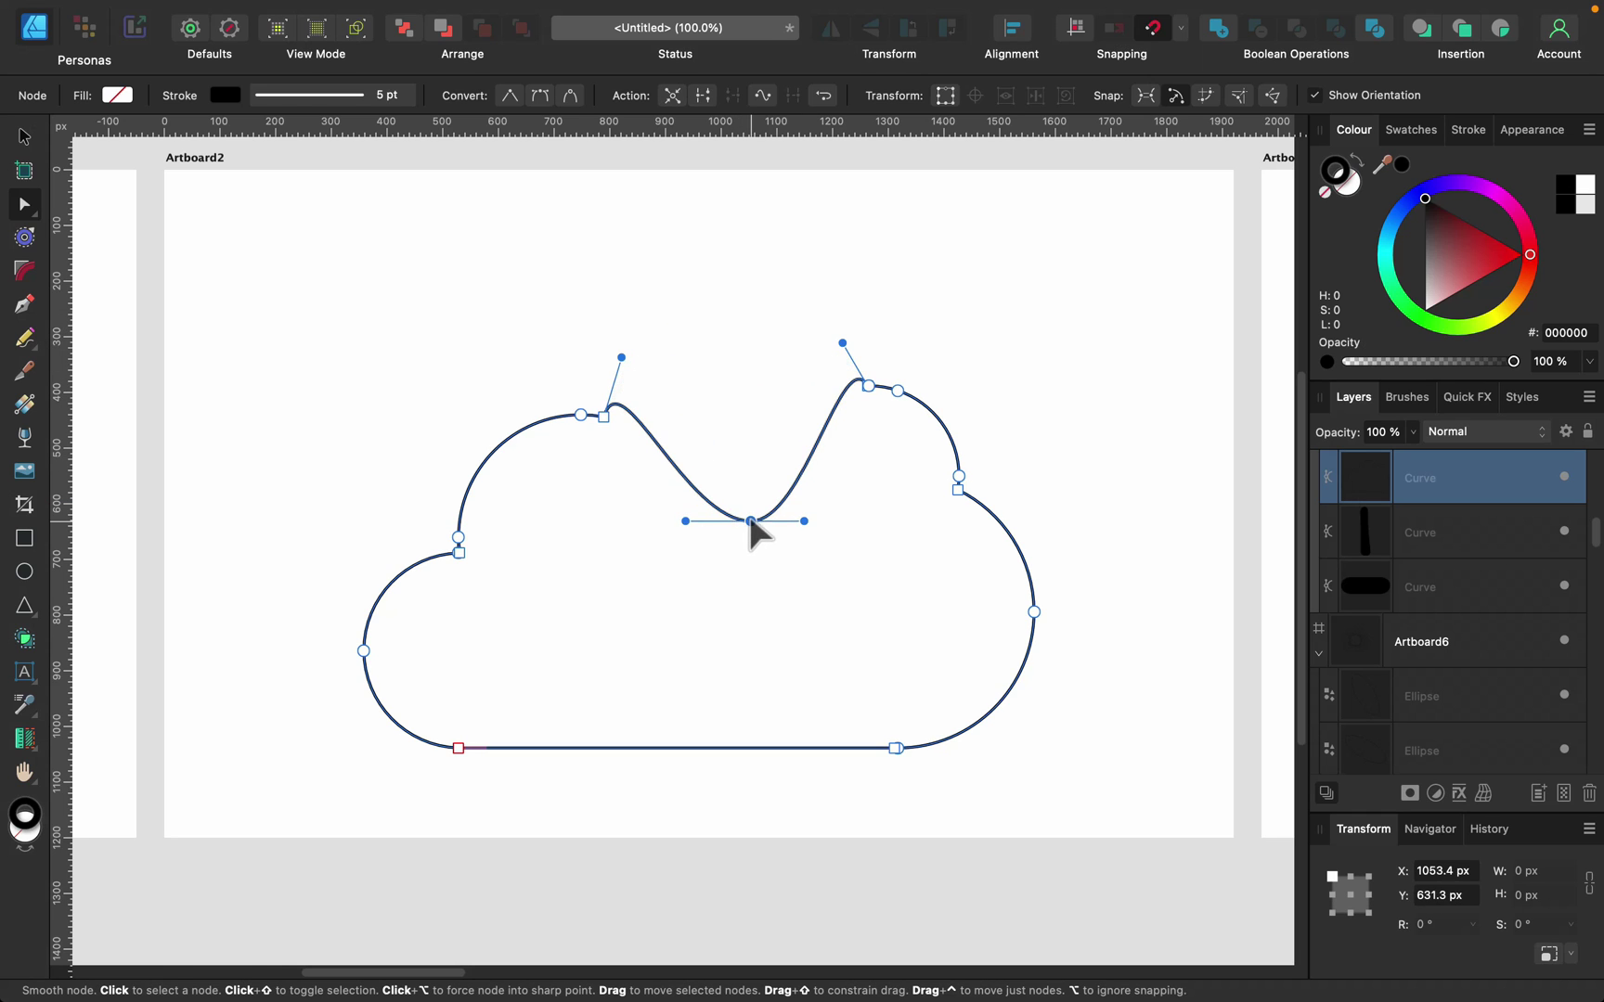
drag(601, 422, 663, 297)
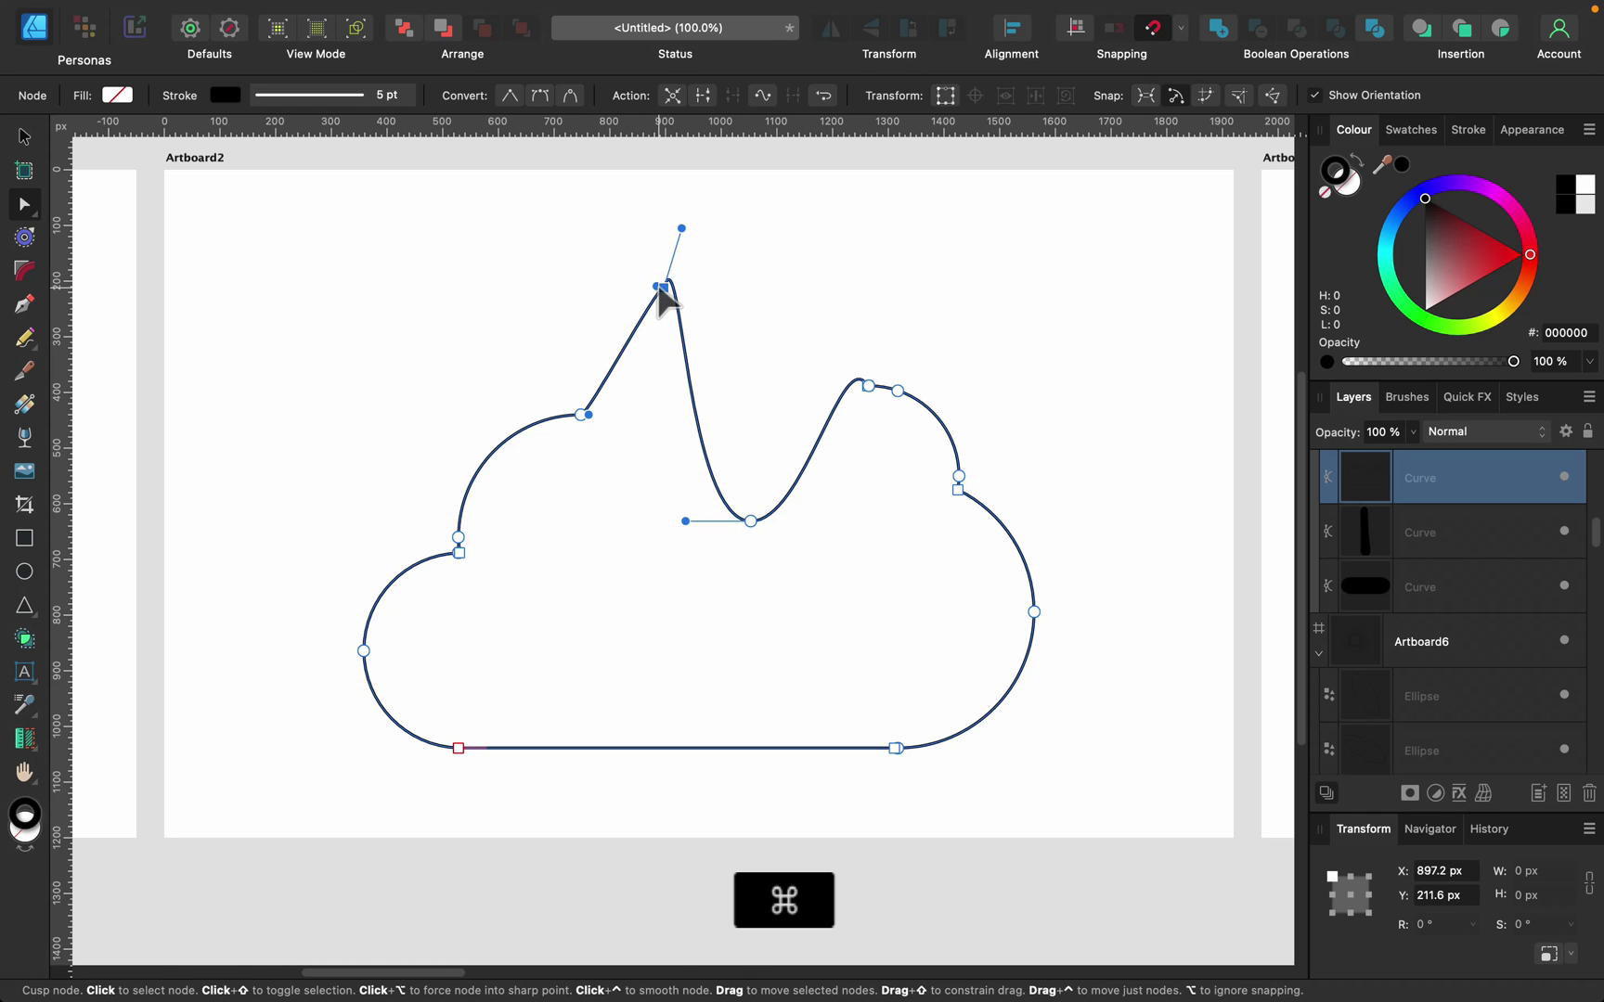
key(super+z)
key(super+z)
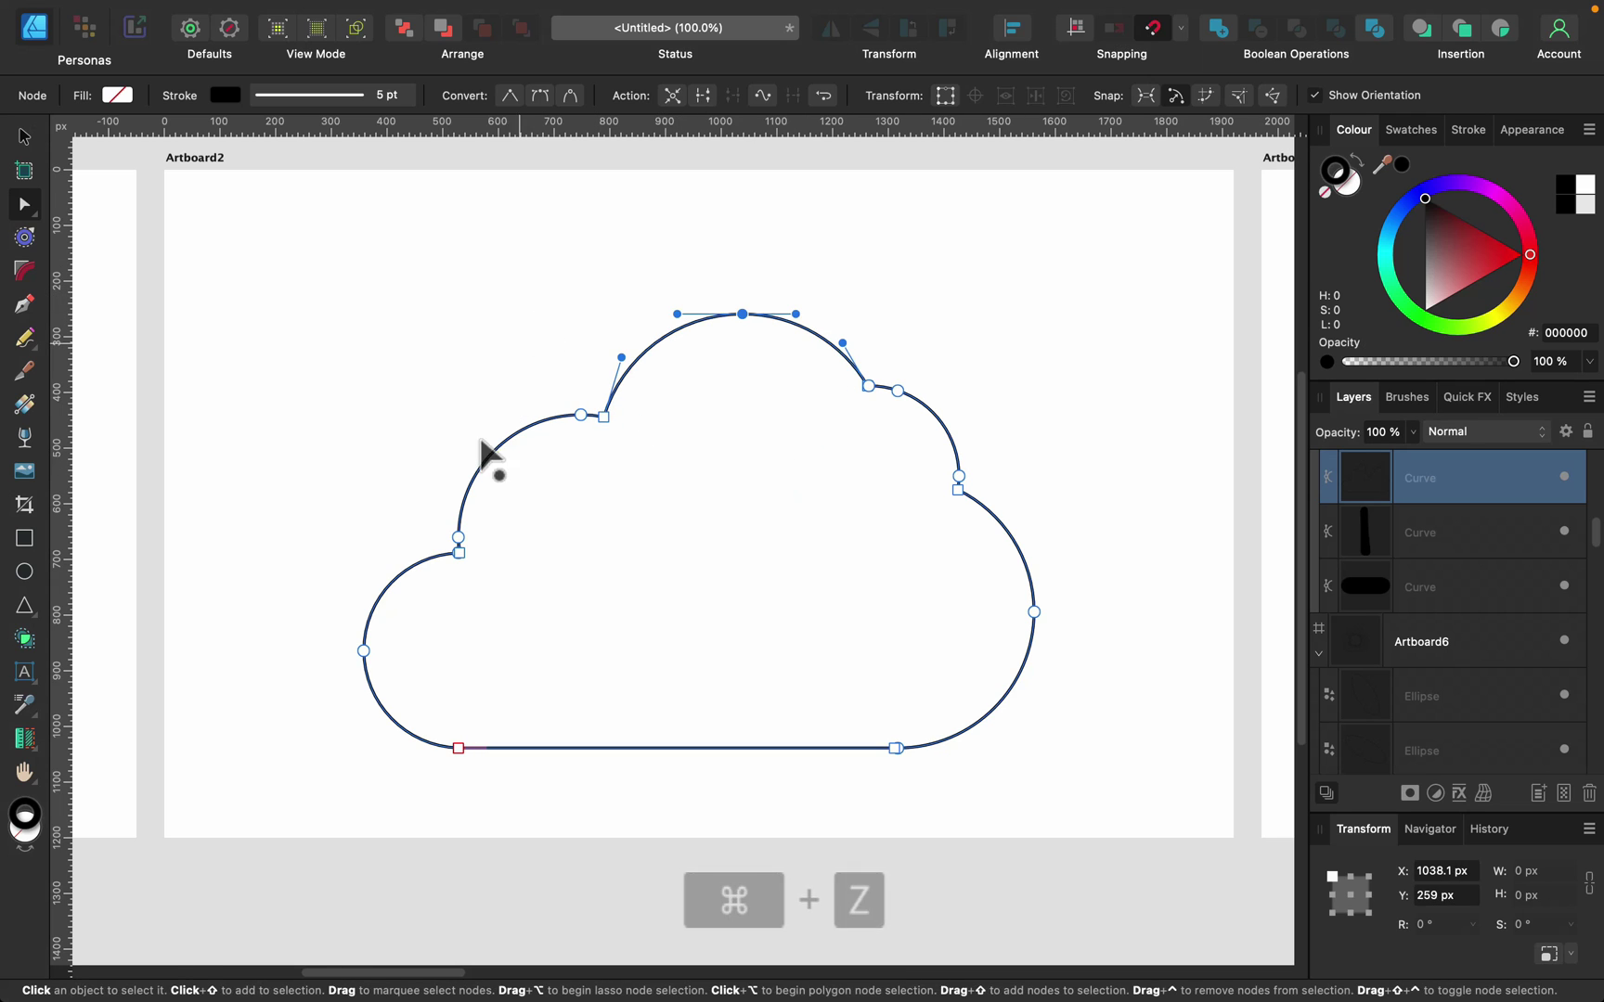
drag(687, 314, 496, 306)
key(super+z)
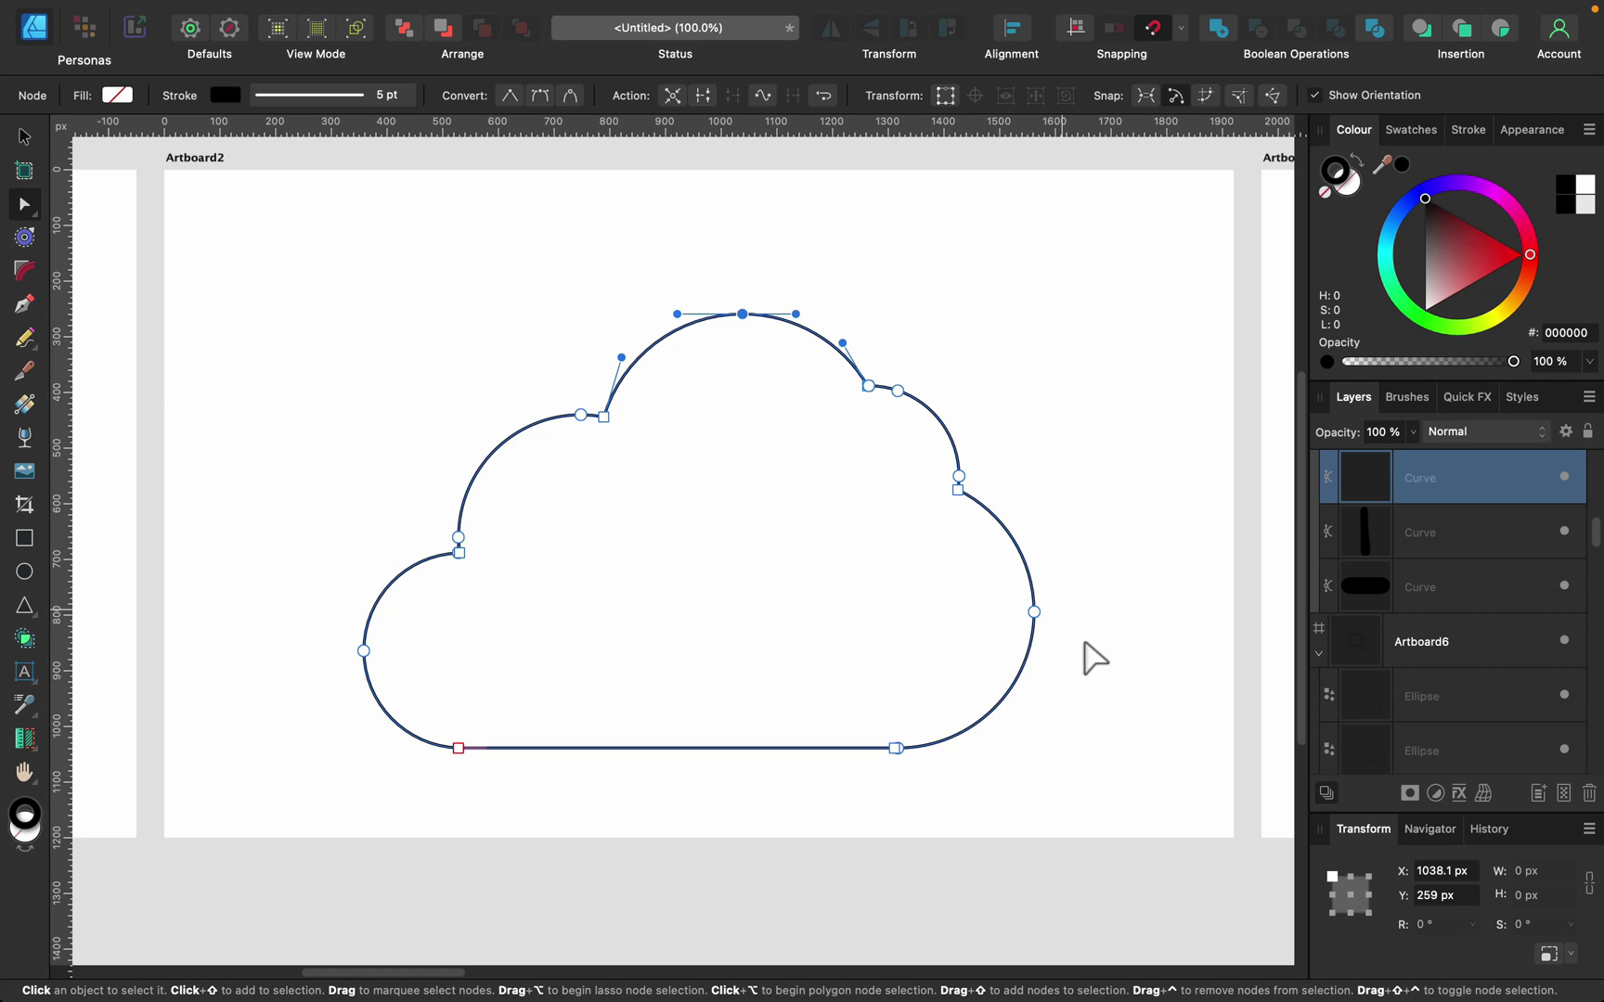
click(24, 137)
click(380, 256)
key(space)
- Bring Artboard3's interlocking rings into view and select all the overlapping donuts
drag(1011, 374, 595, 470)
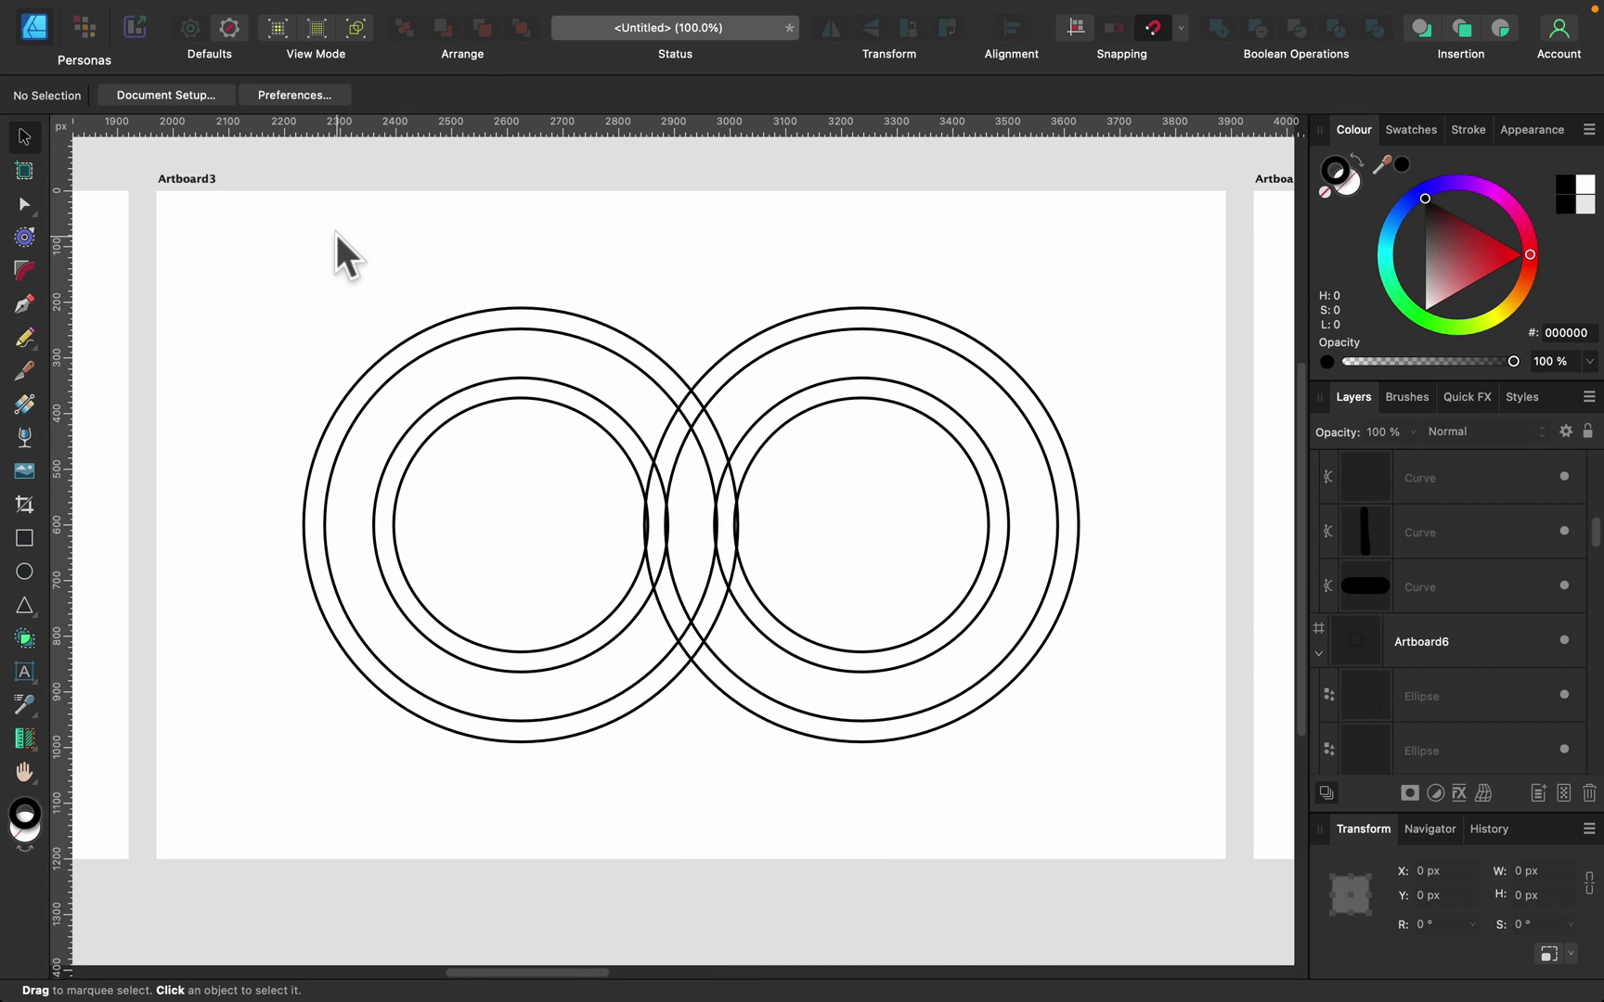
click(575, 336)
click(582, 313)
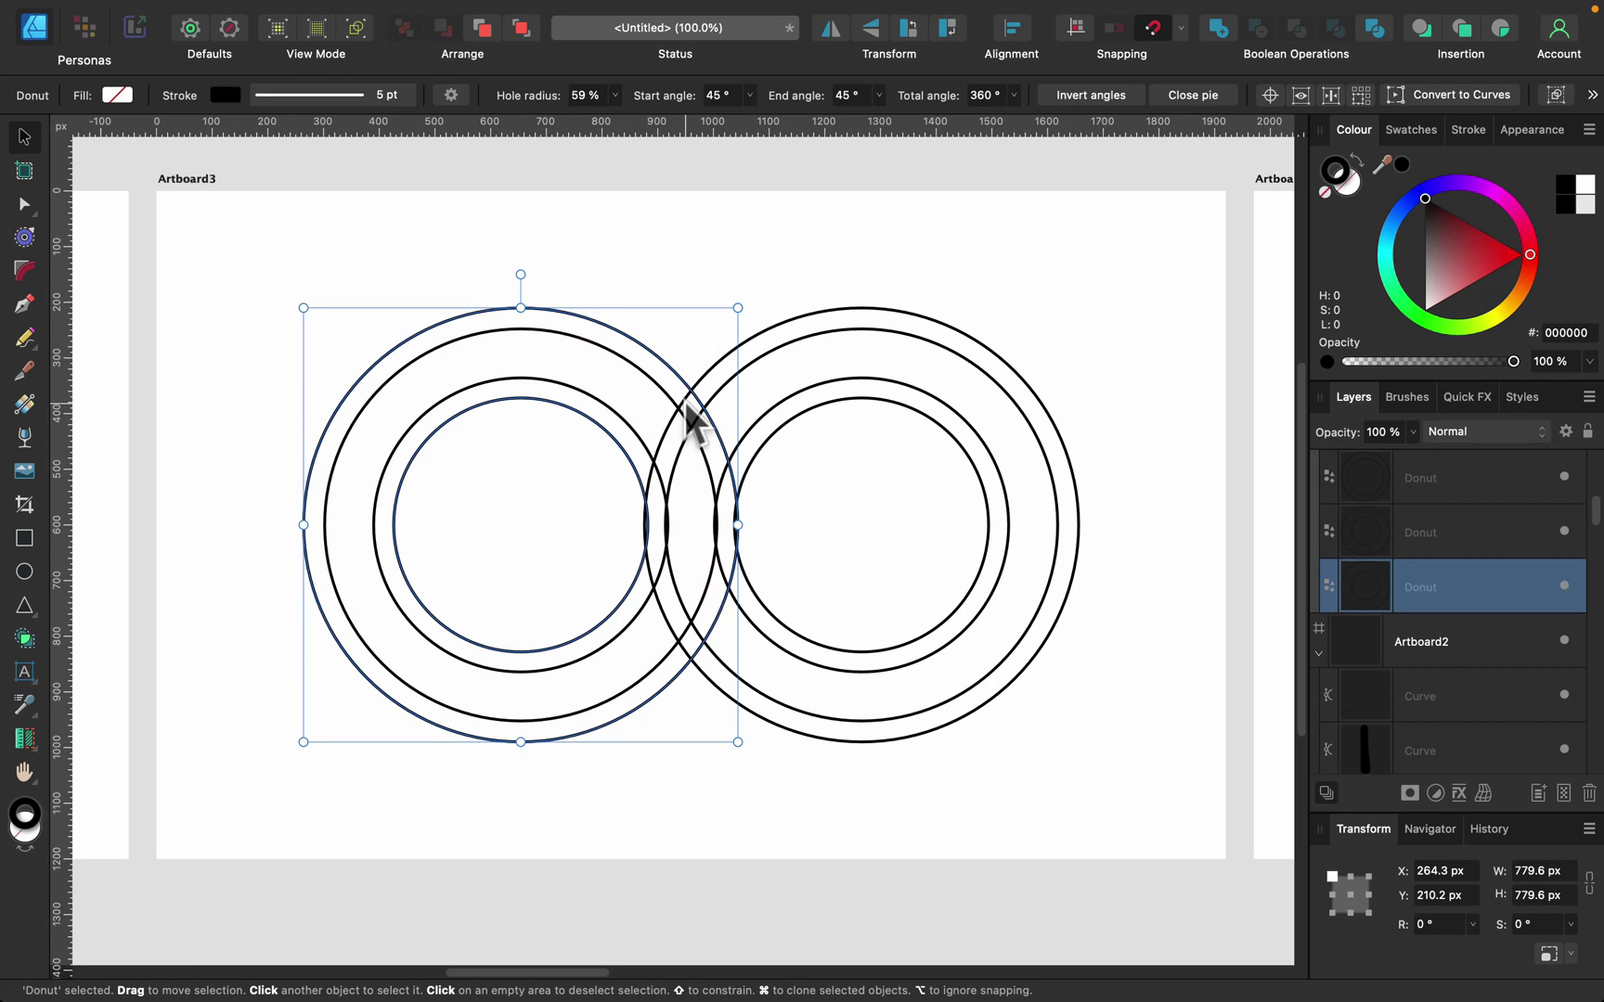
click(677, 272)
drag(227, 235, 1186, 826)
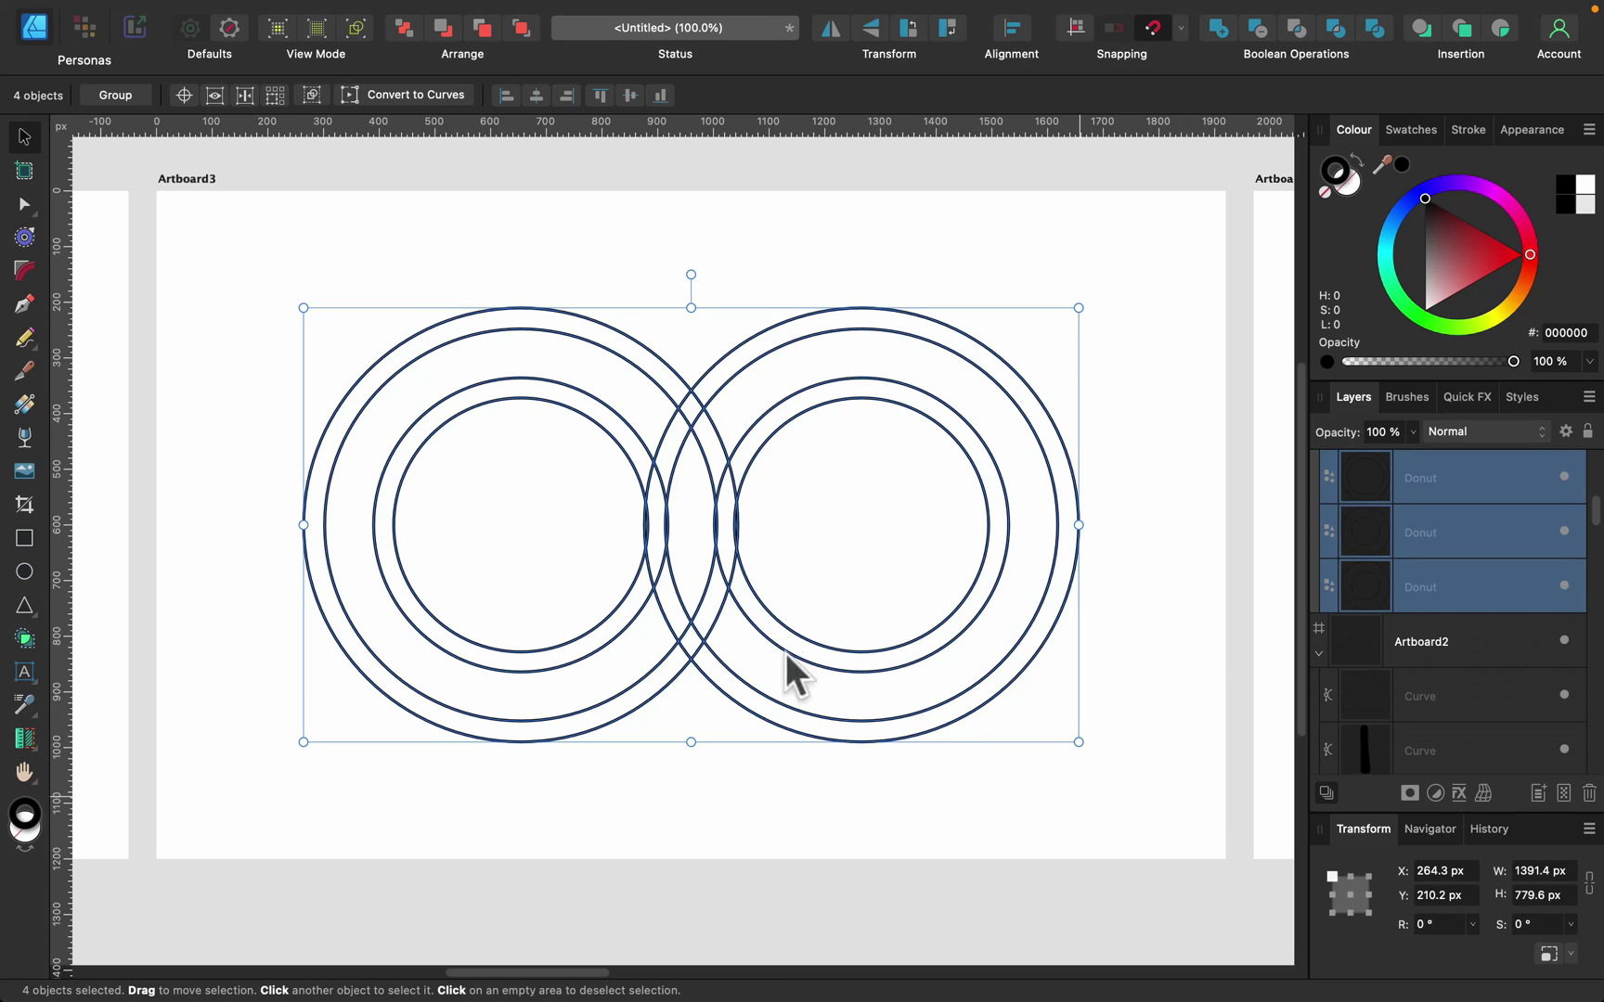
- Trial-merge the donut rings with Shape Builder, then undo to restore them
click(24, 639)
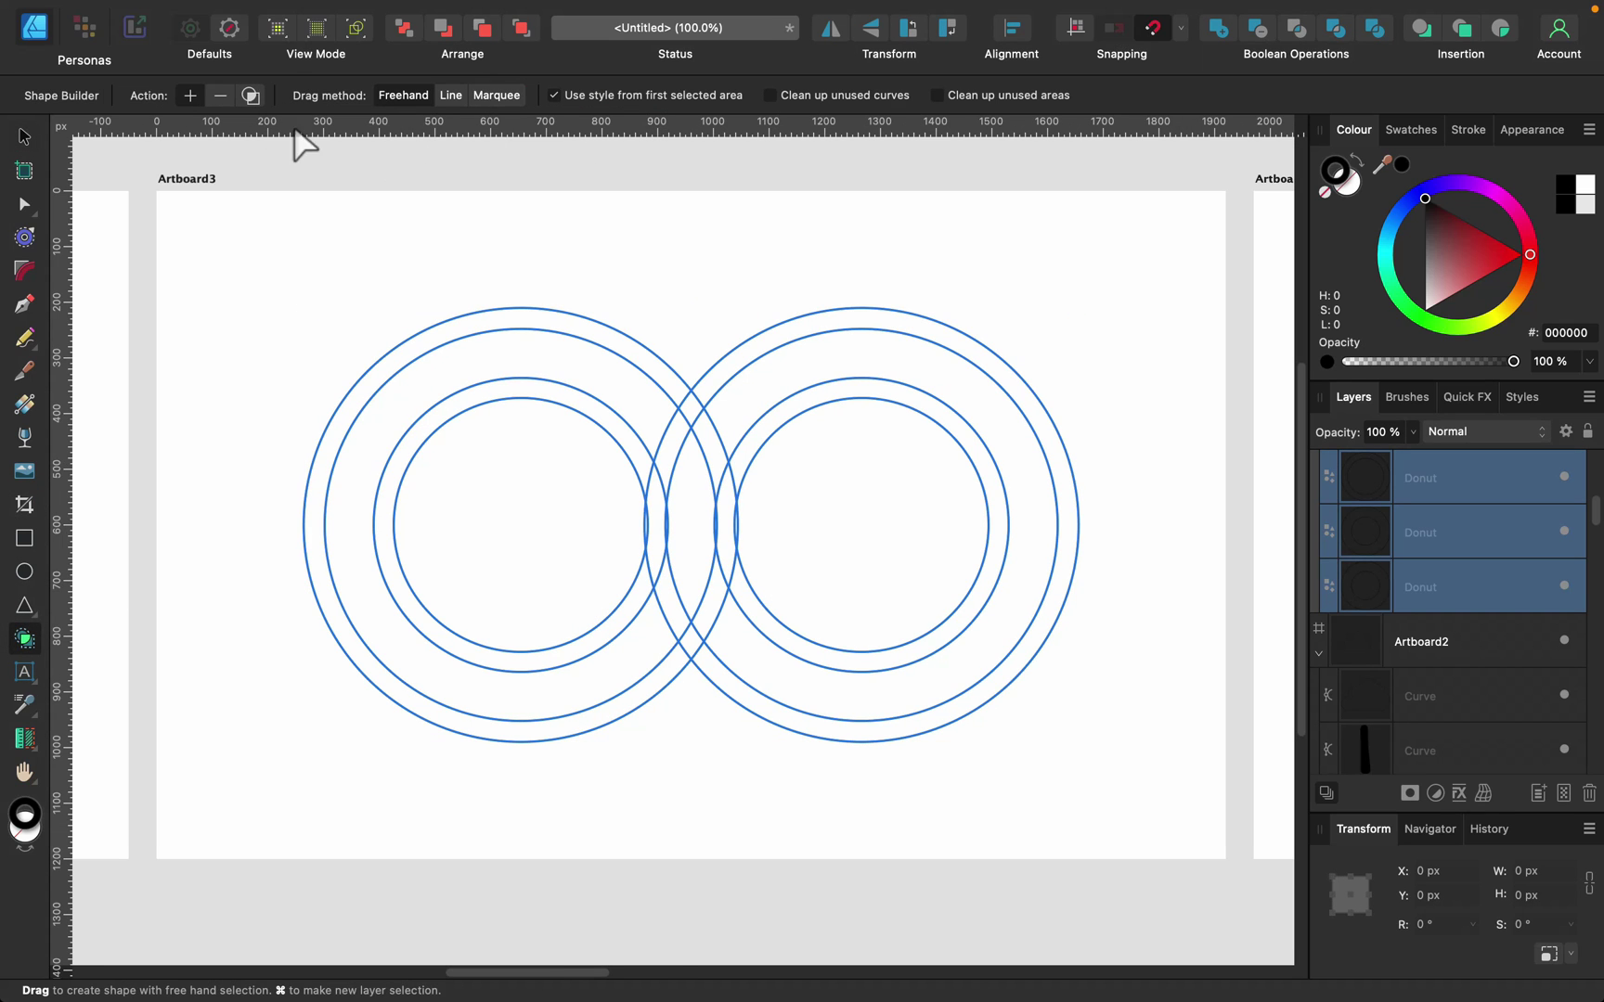
click(642, 648)
mouse_move(643, 648)
mouse_down()
mouse_move(688, 579)
mouse_move(701, 455)
mouse_move(737, 410)
mouse_up()
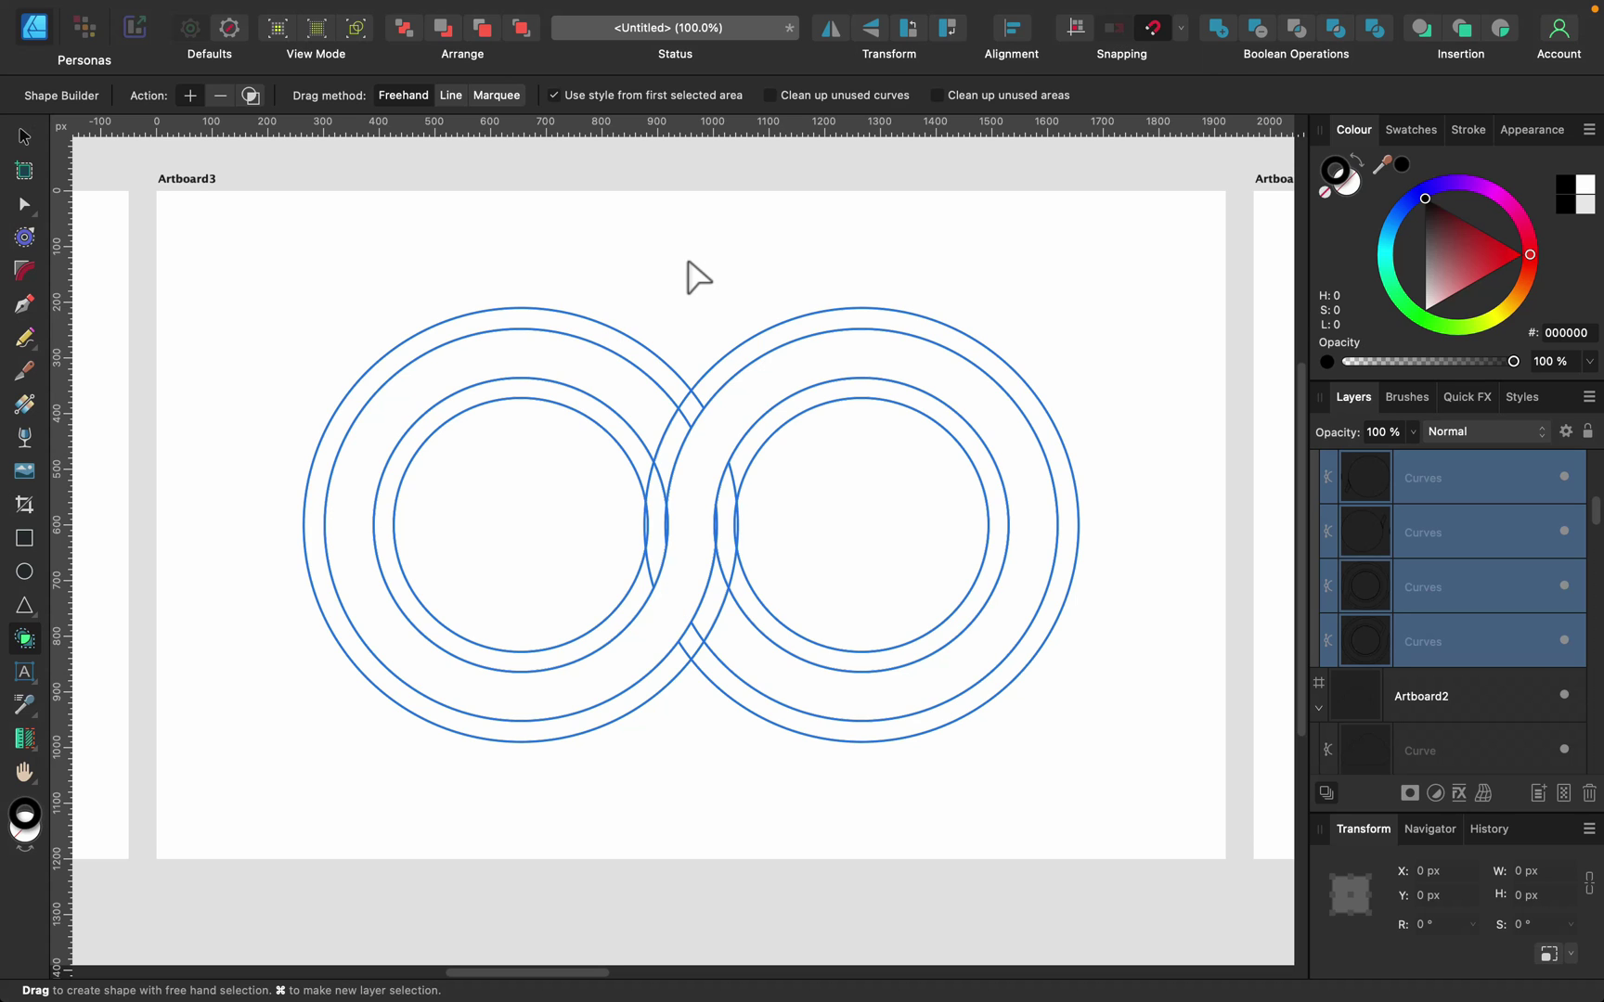
key(super)
key(super+z)
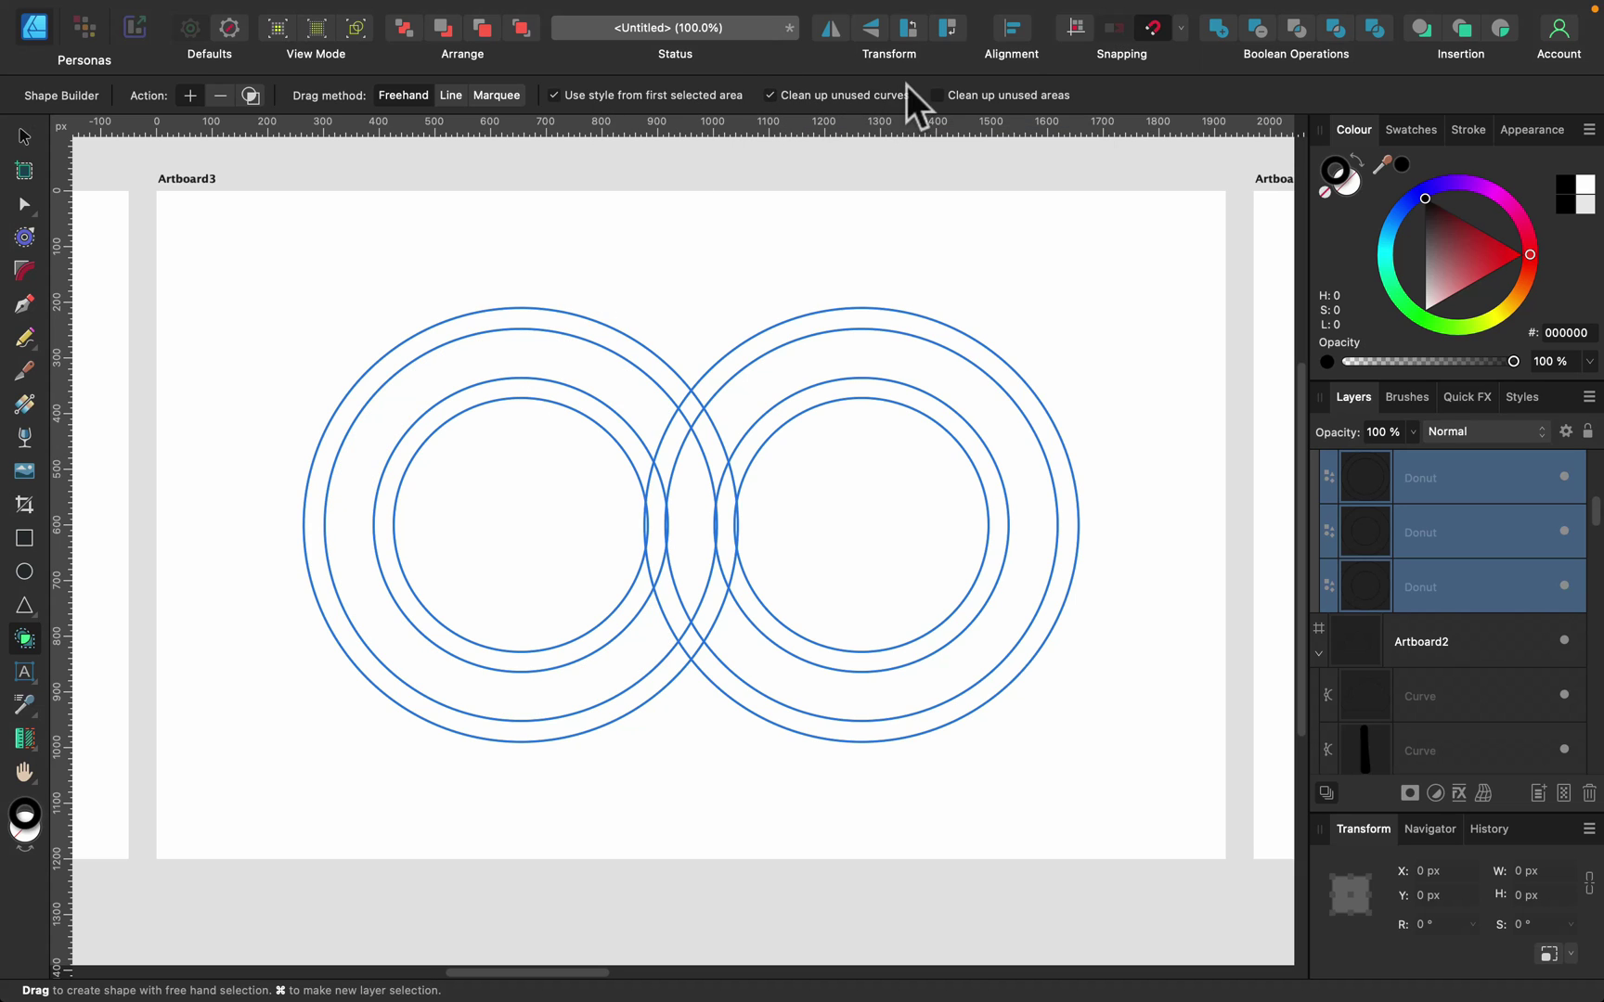
- With Clean up unused areas on, merge both donuts into chain-link rings, then remove both inner circles
click(938, 95)
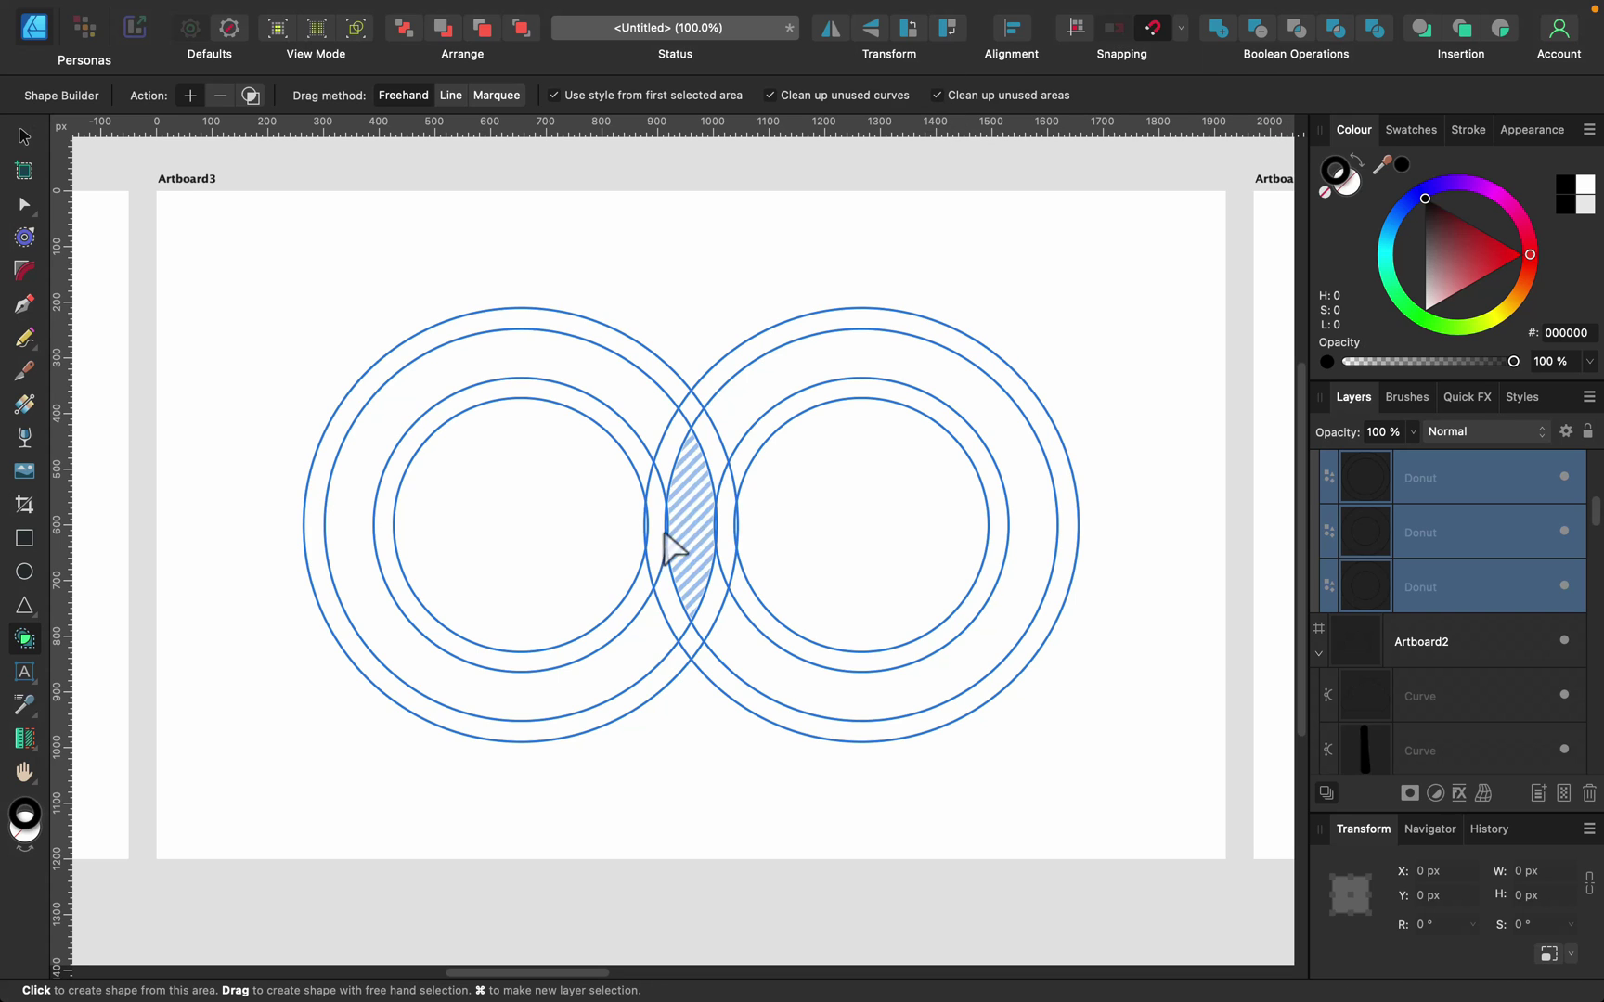
mouse_move(647, 643)
mouse_down()
mouse_move(687, 581)
mouse_move(735, 404)
mouse_up()
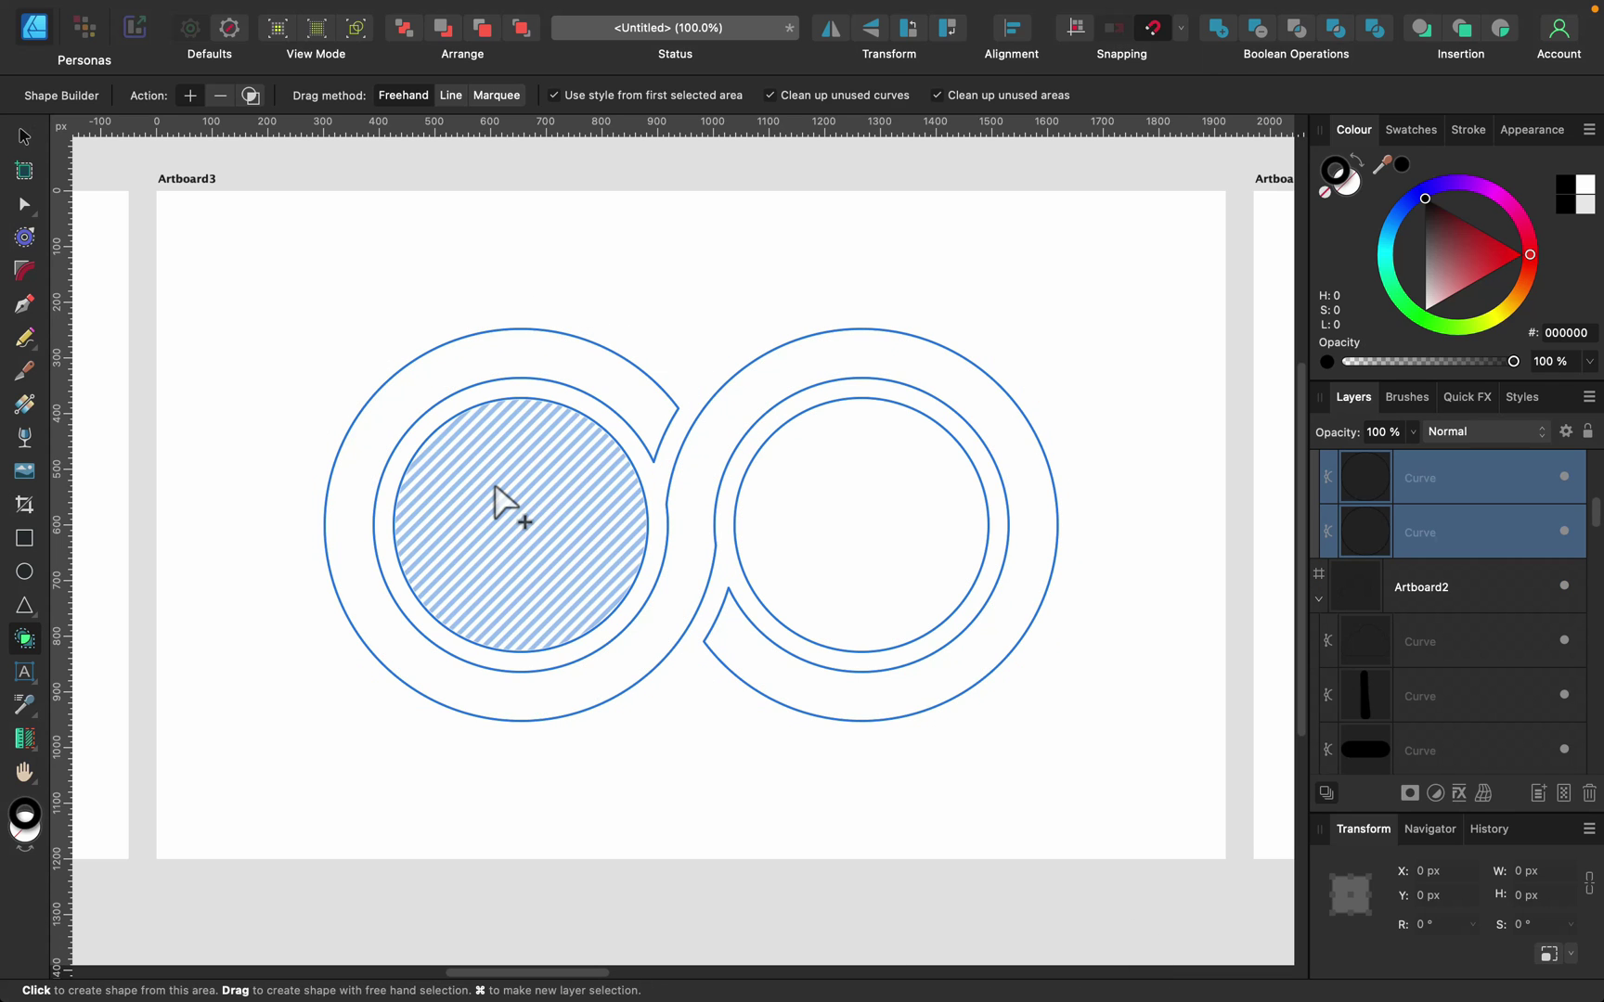
click(220, 95)
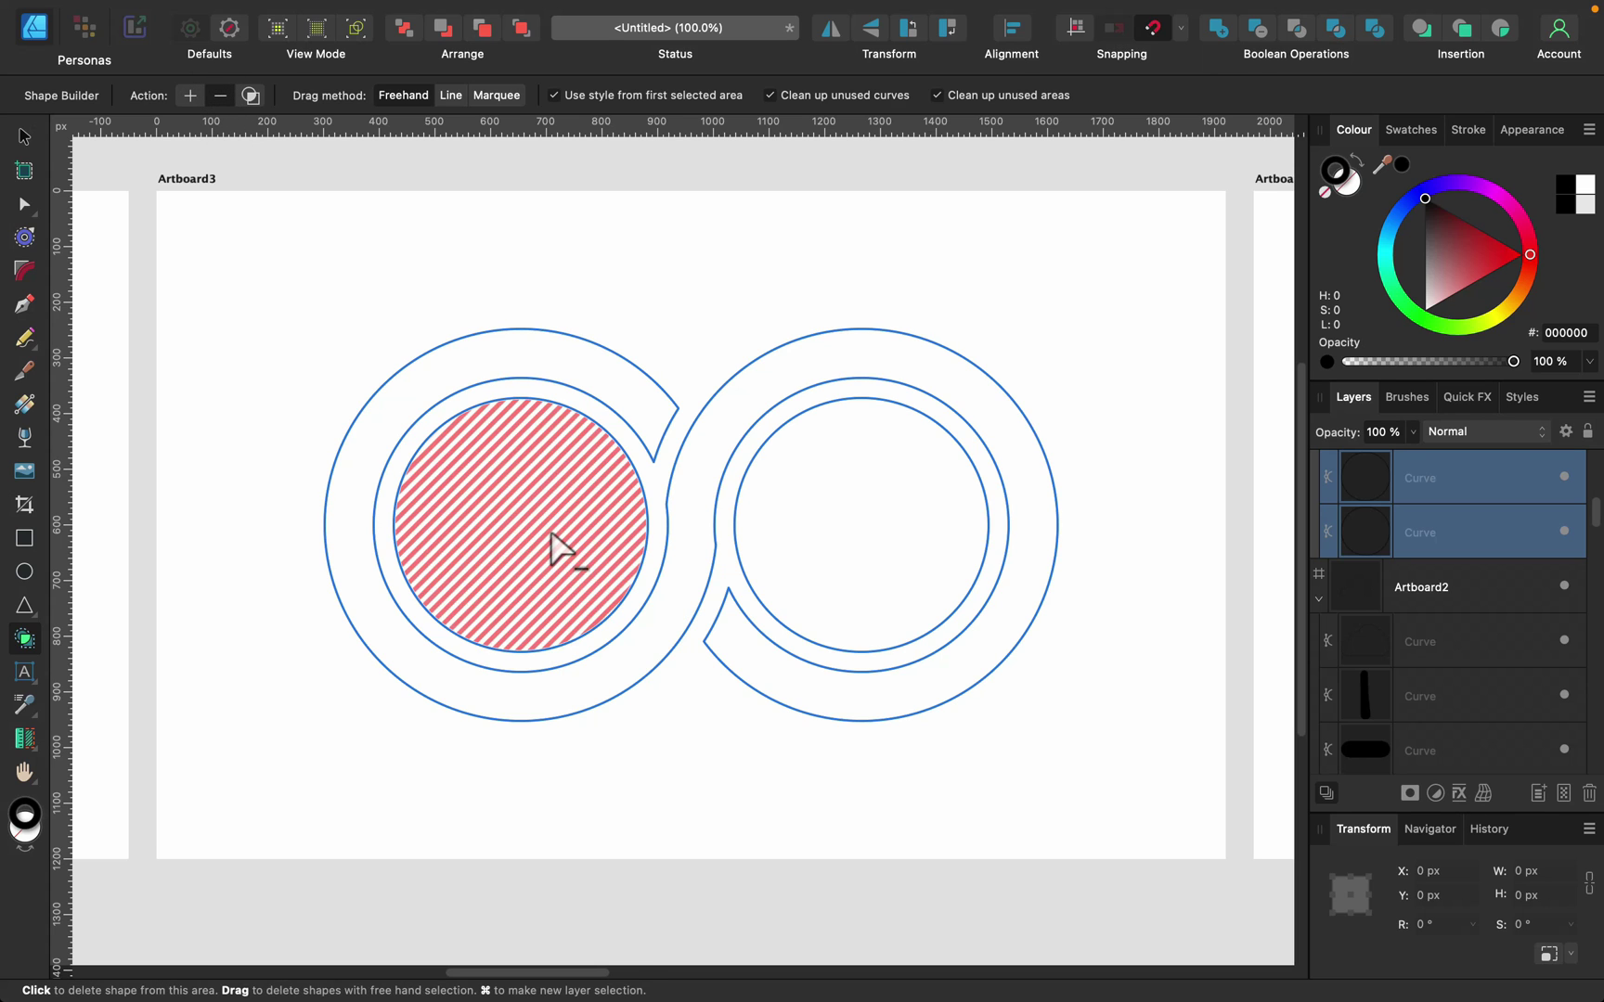
super+click(651, 485)
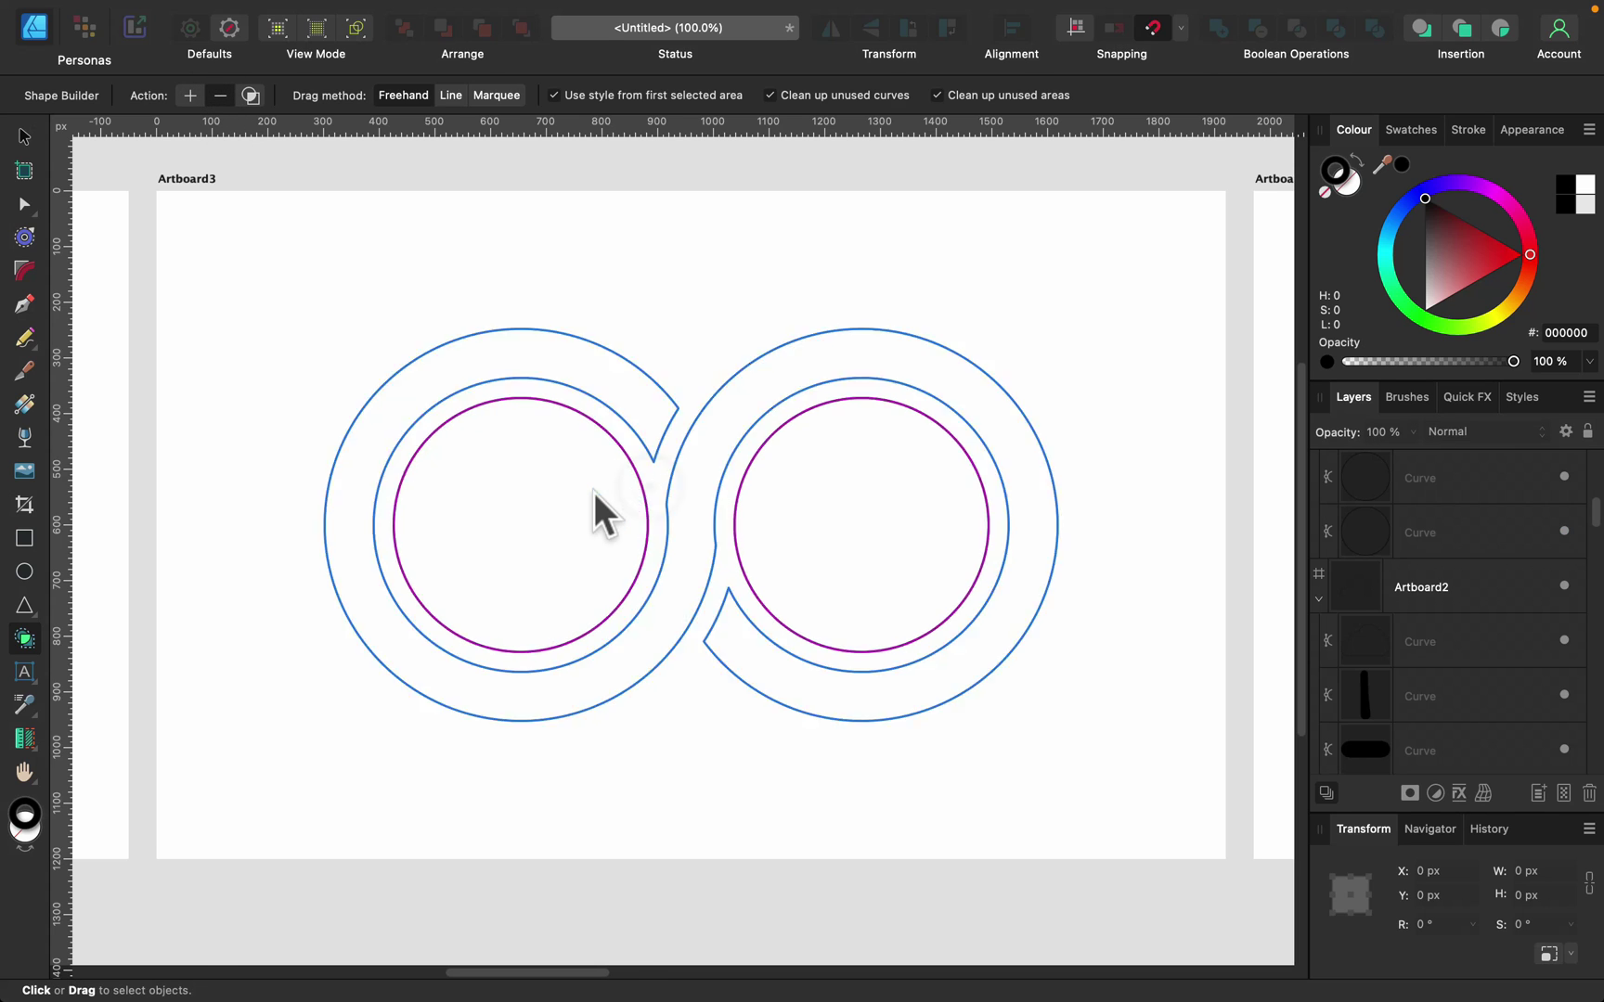
super+click(637, 476)
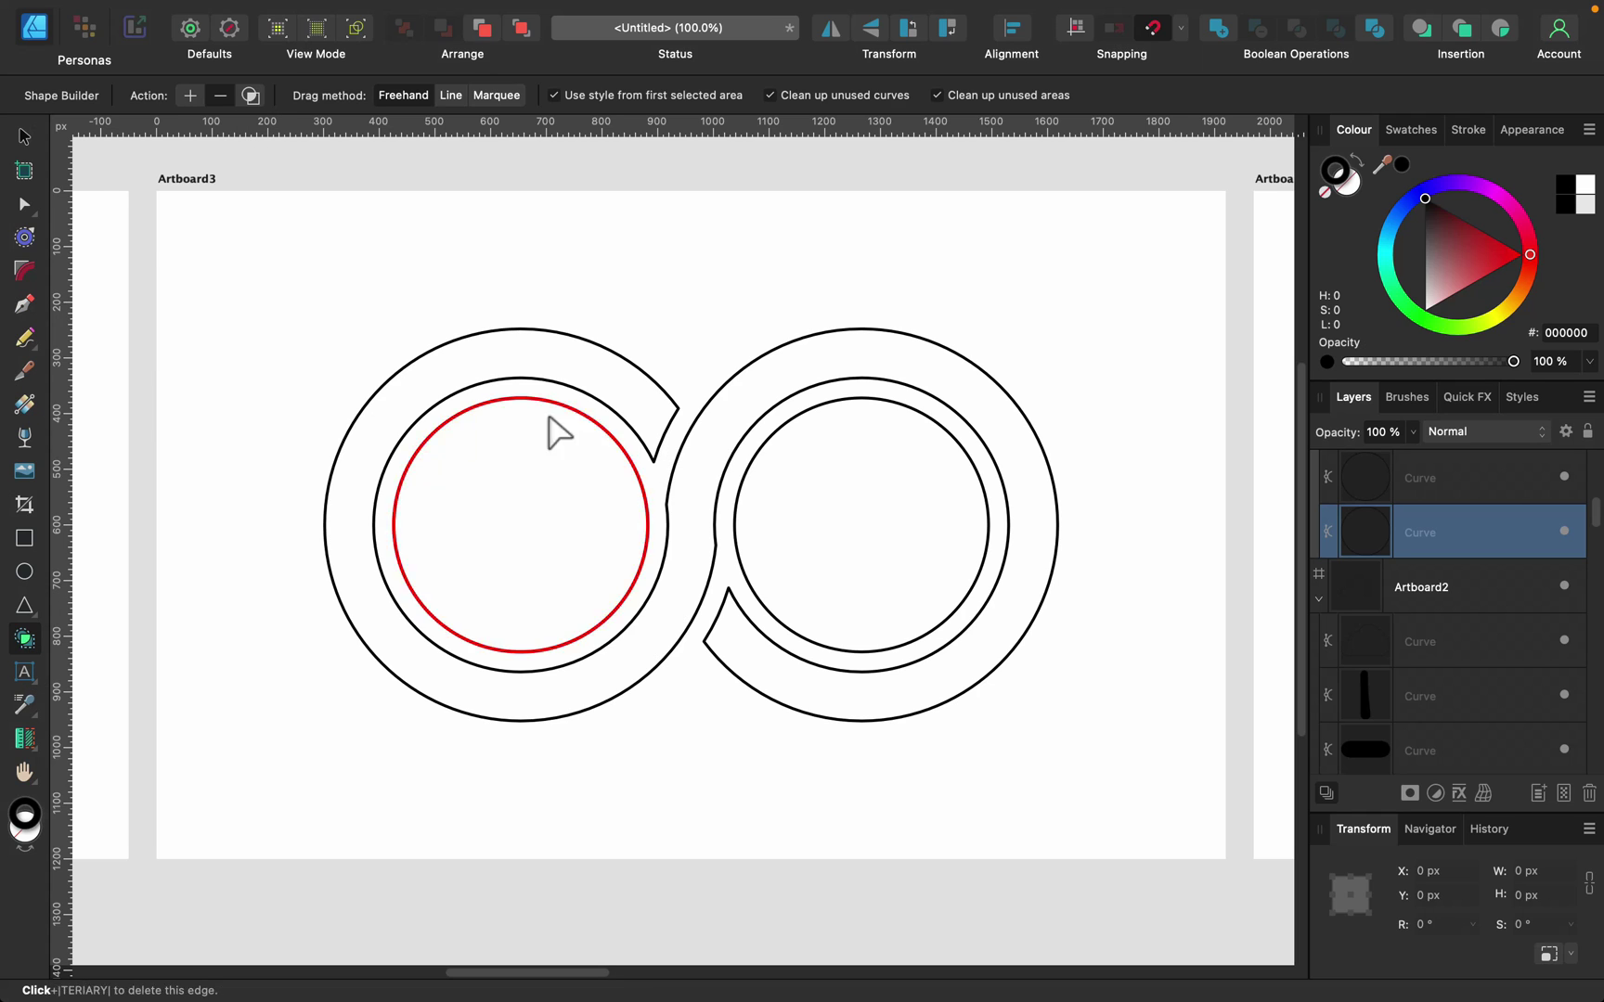
alt+click(582, 414)
super+click(821, 400)
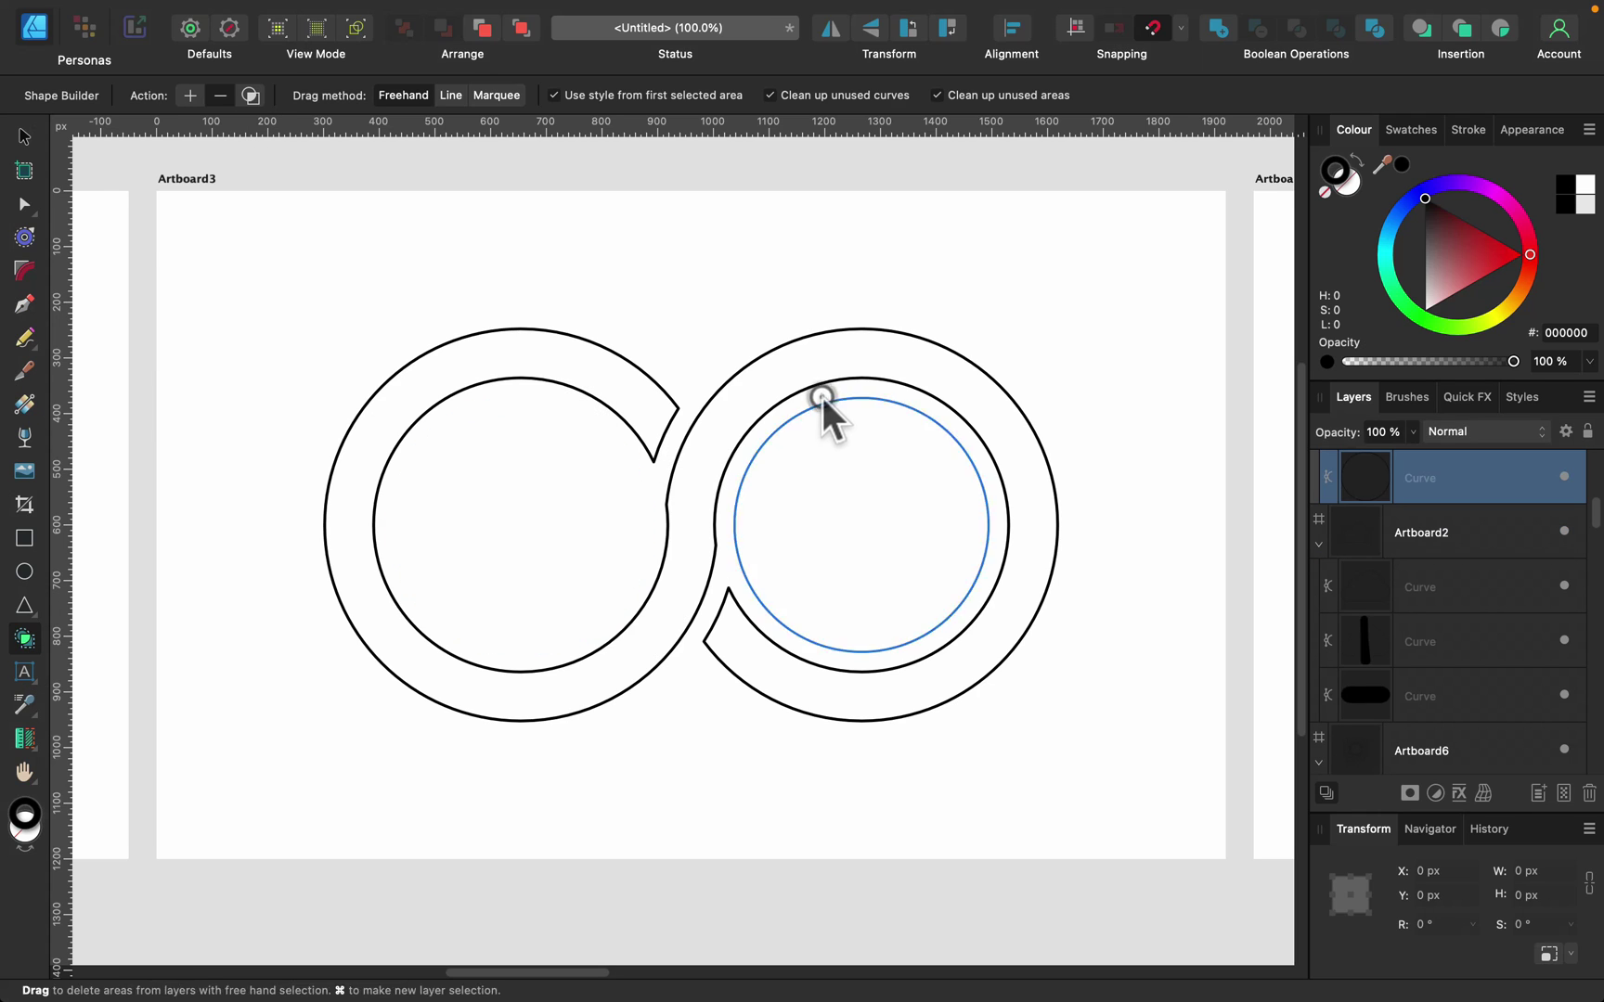
key(Delete)
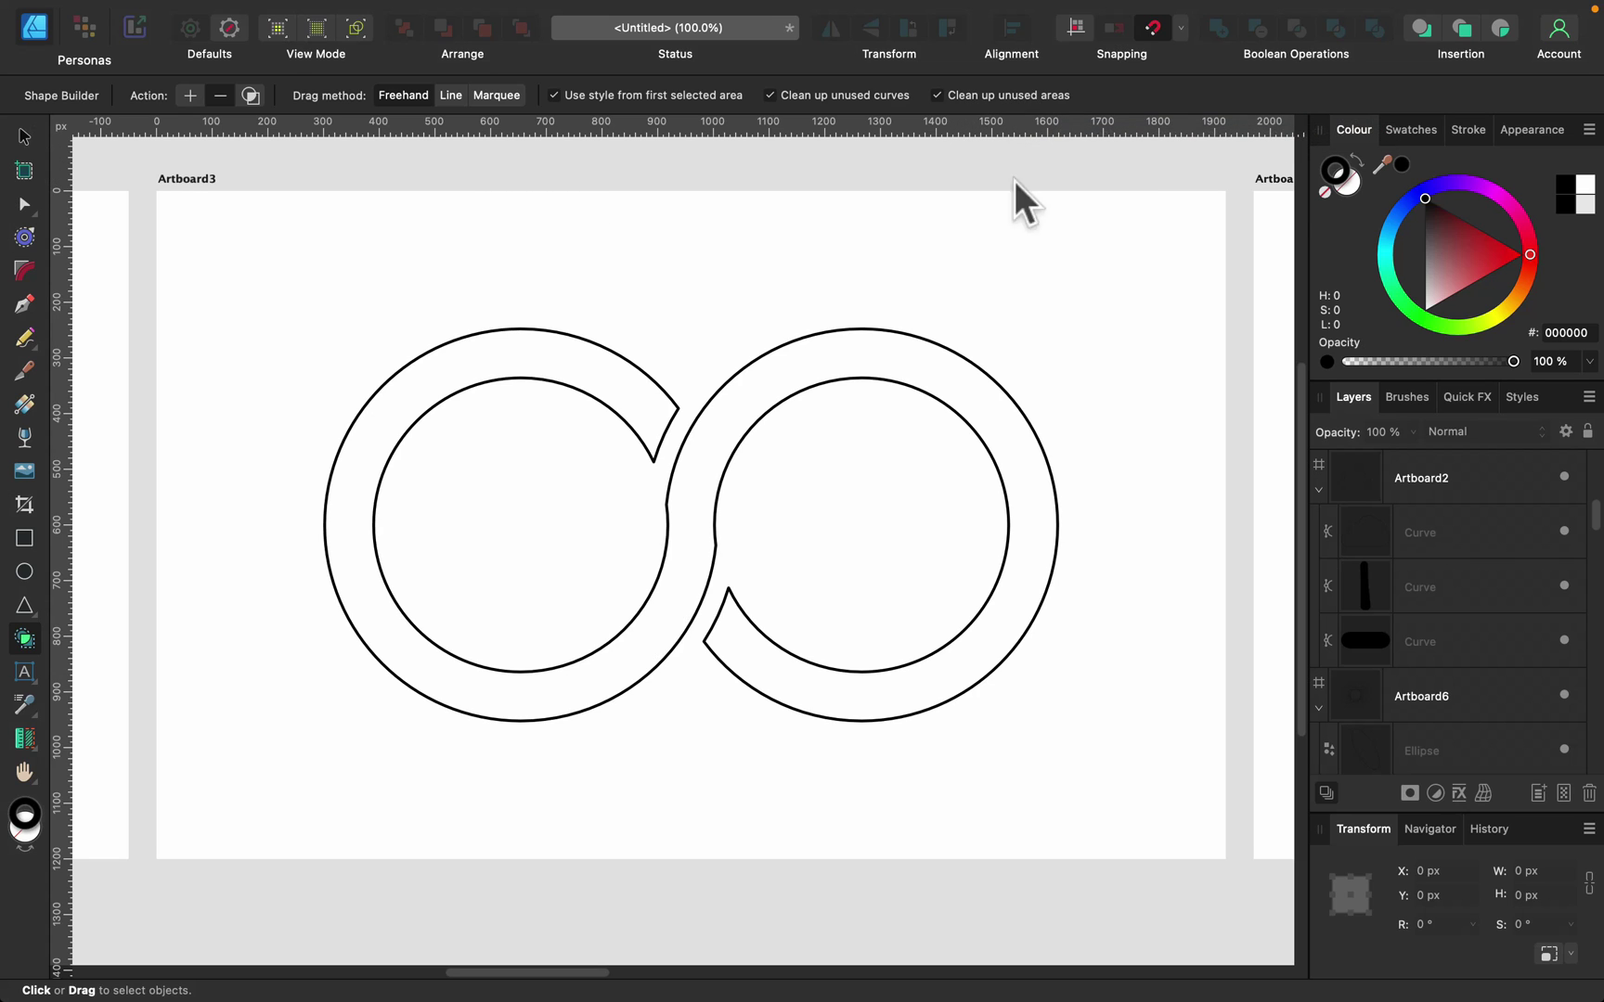
- Turn off Clean up unused areas and pan over to Artboard4's yin-yang circles
click(939, 95)
click(23, 139)
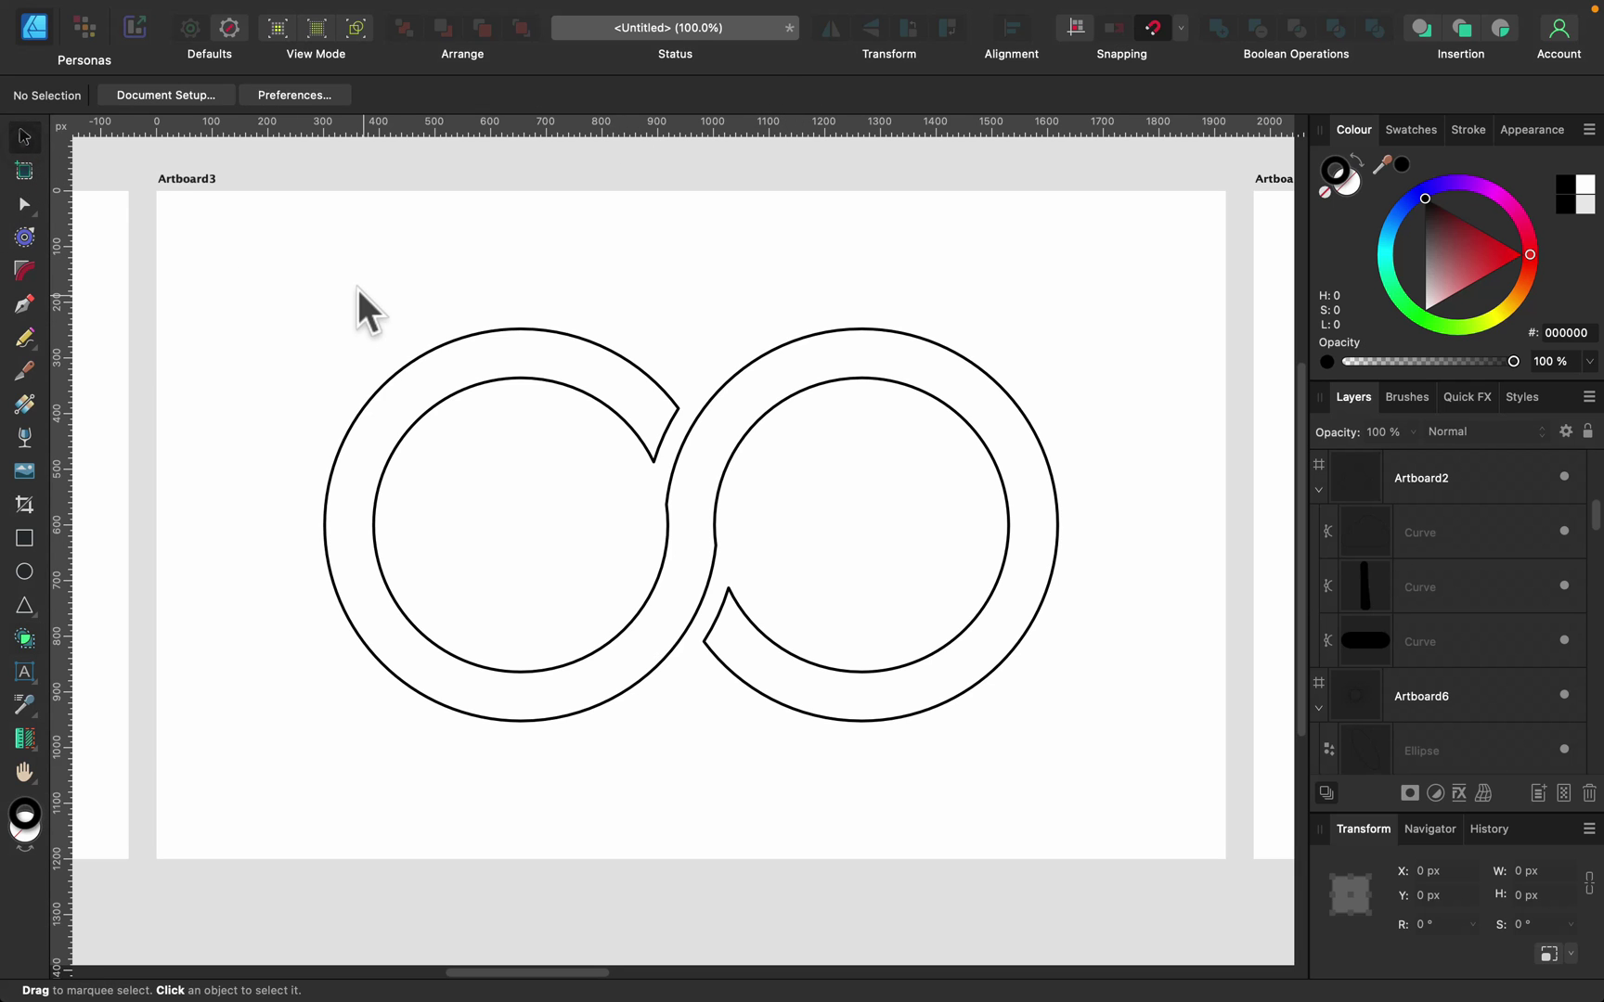
key(space)
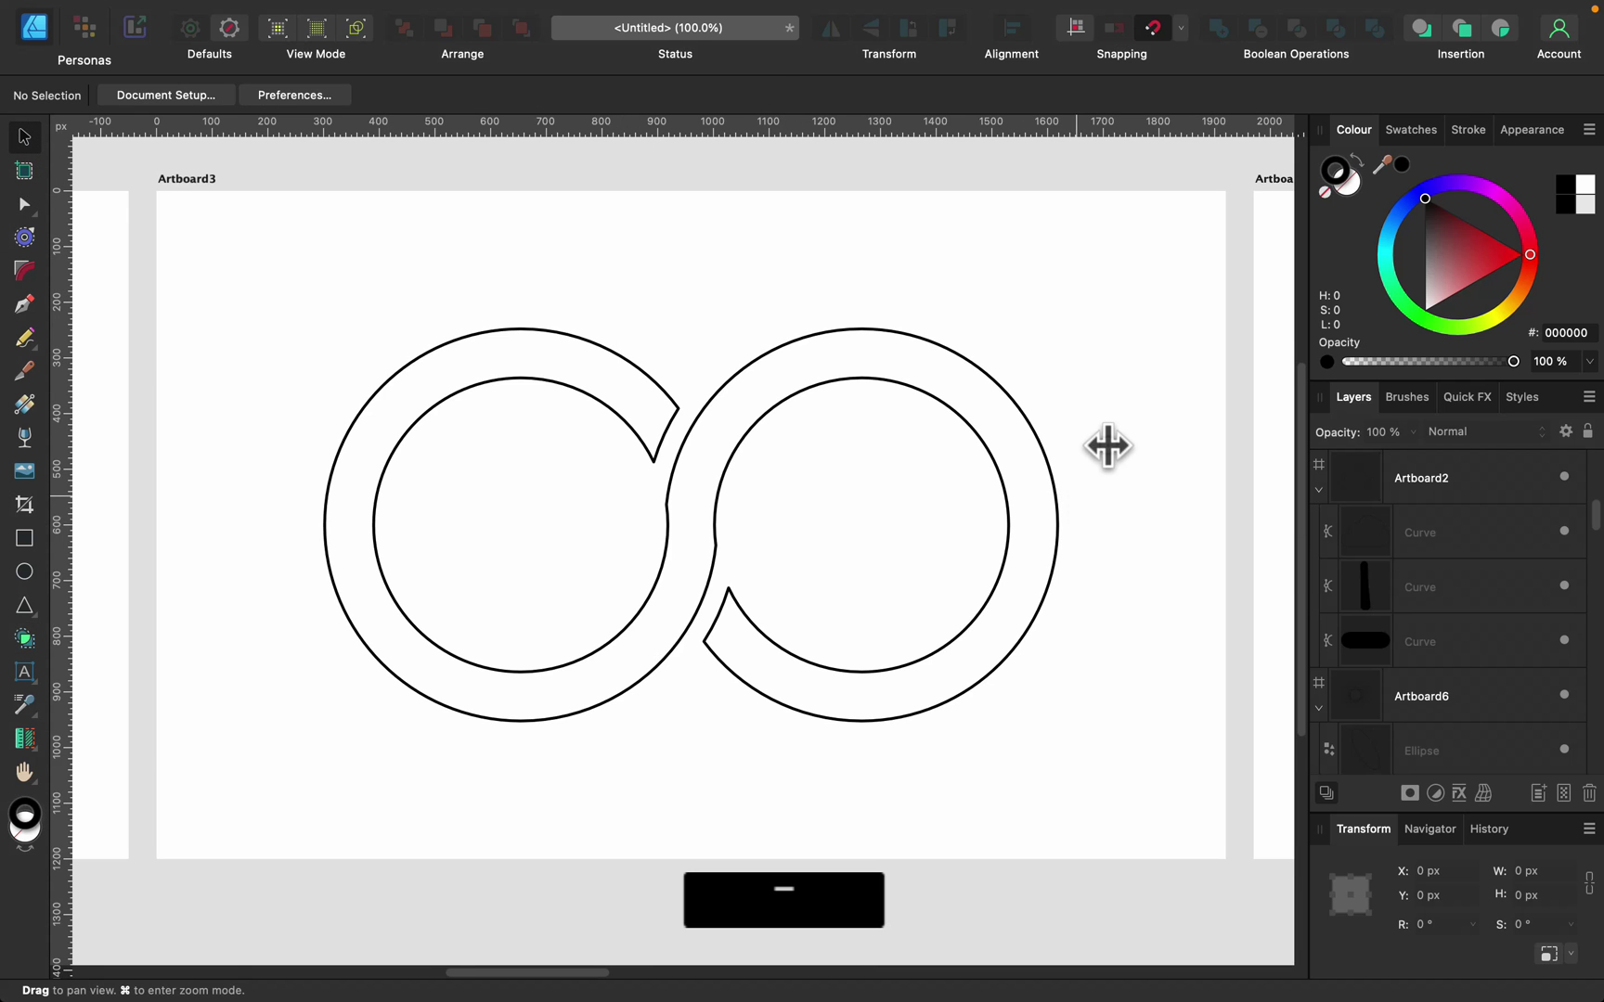
drag(1106, 444, 816, 456)
drag(1028, 472, 663, 476)
drag(1082, 504, 726, 504)
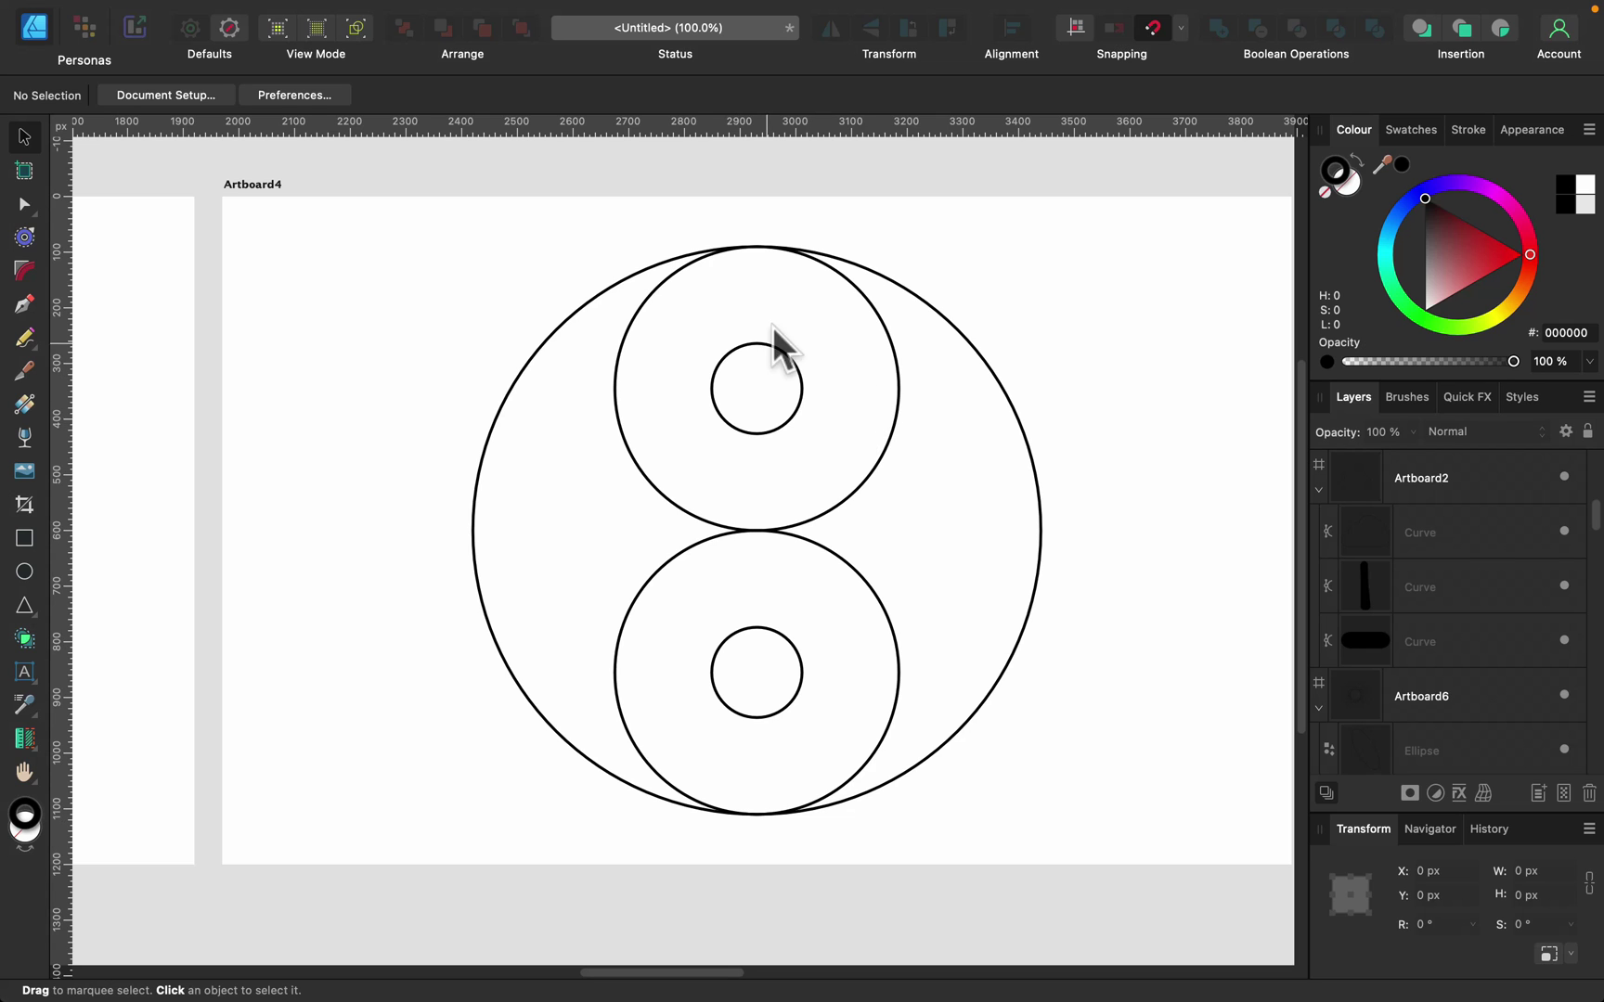
- Select the five circles and add-merge the upper-left and lower-right regions with the Shape Builder
mouse_move(408, 216)
mouse_down()
mouse_move(1232, 894)
mouse_move(1175, 892)
mouse_up()
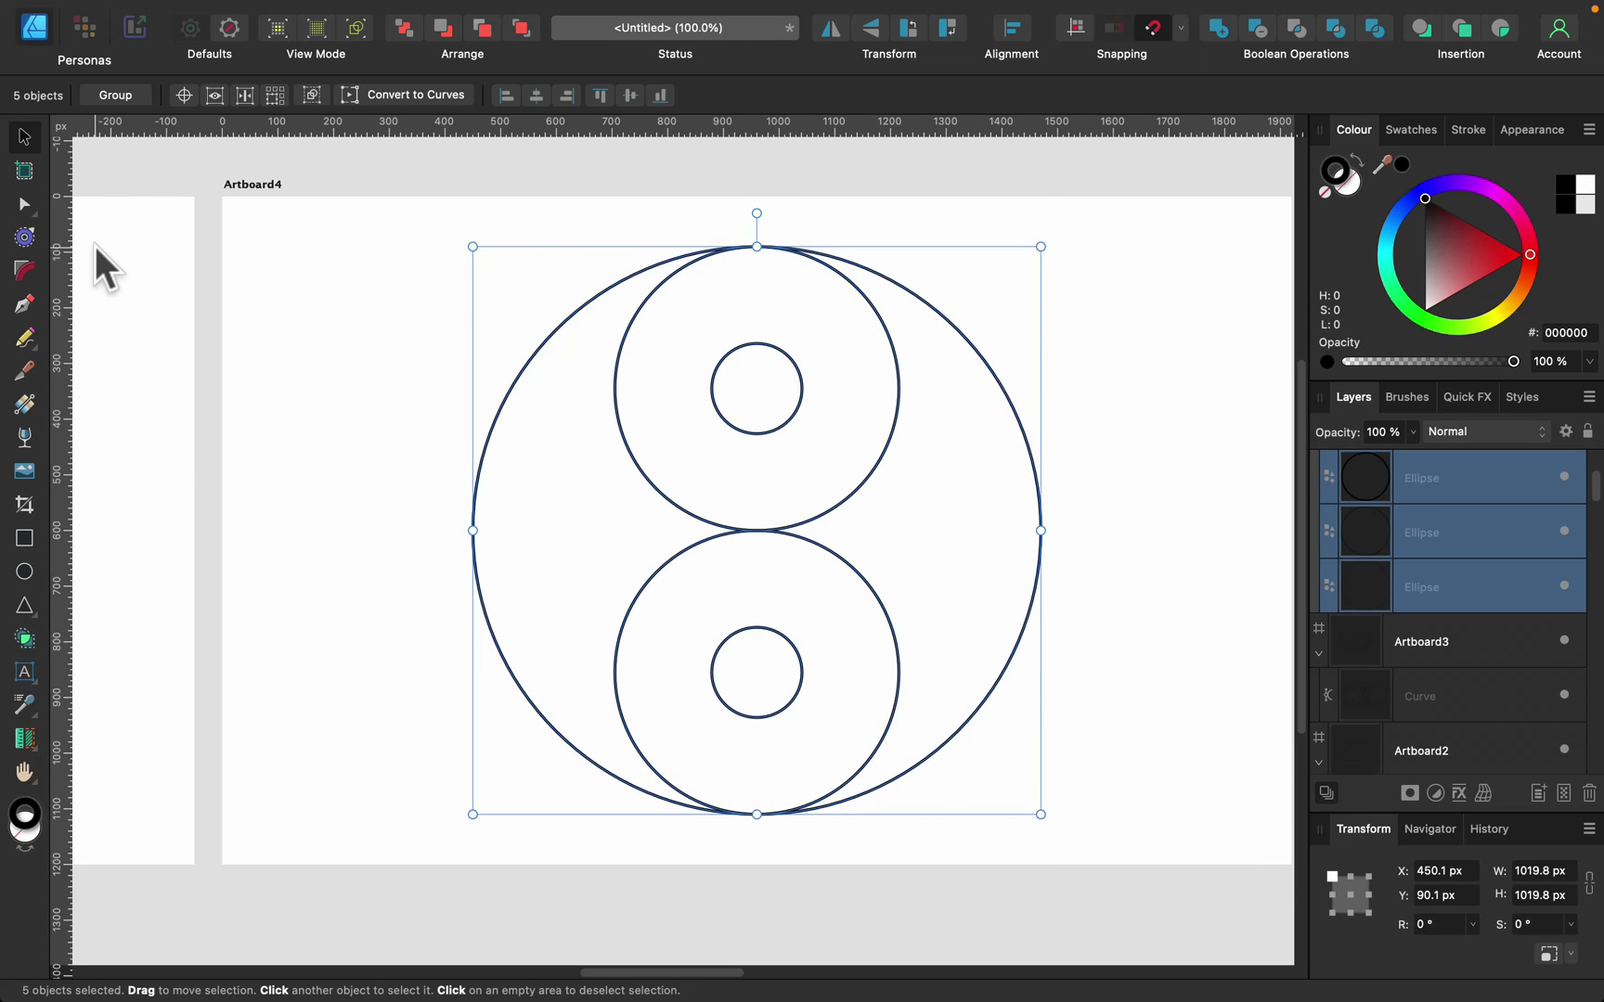
click(25, 639)
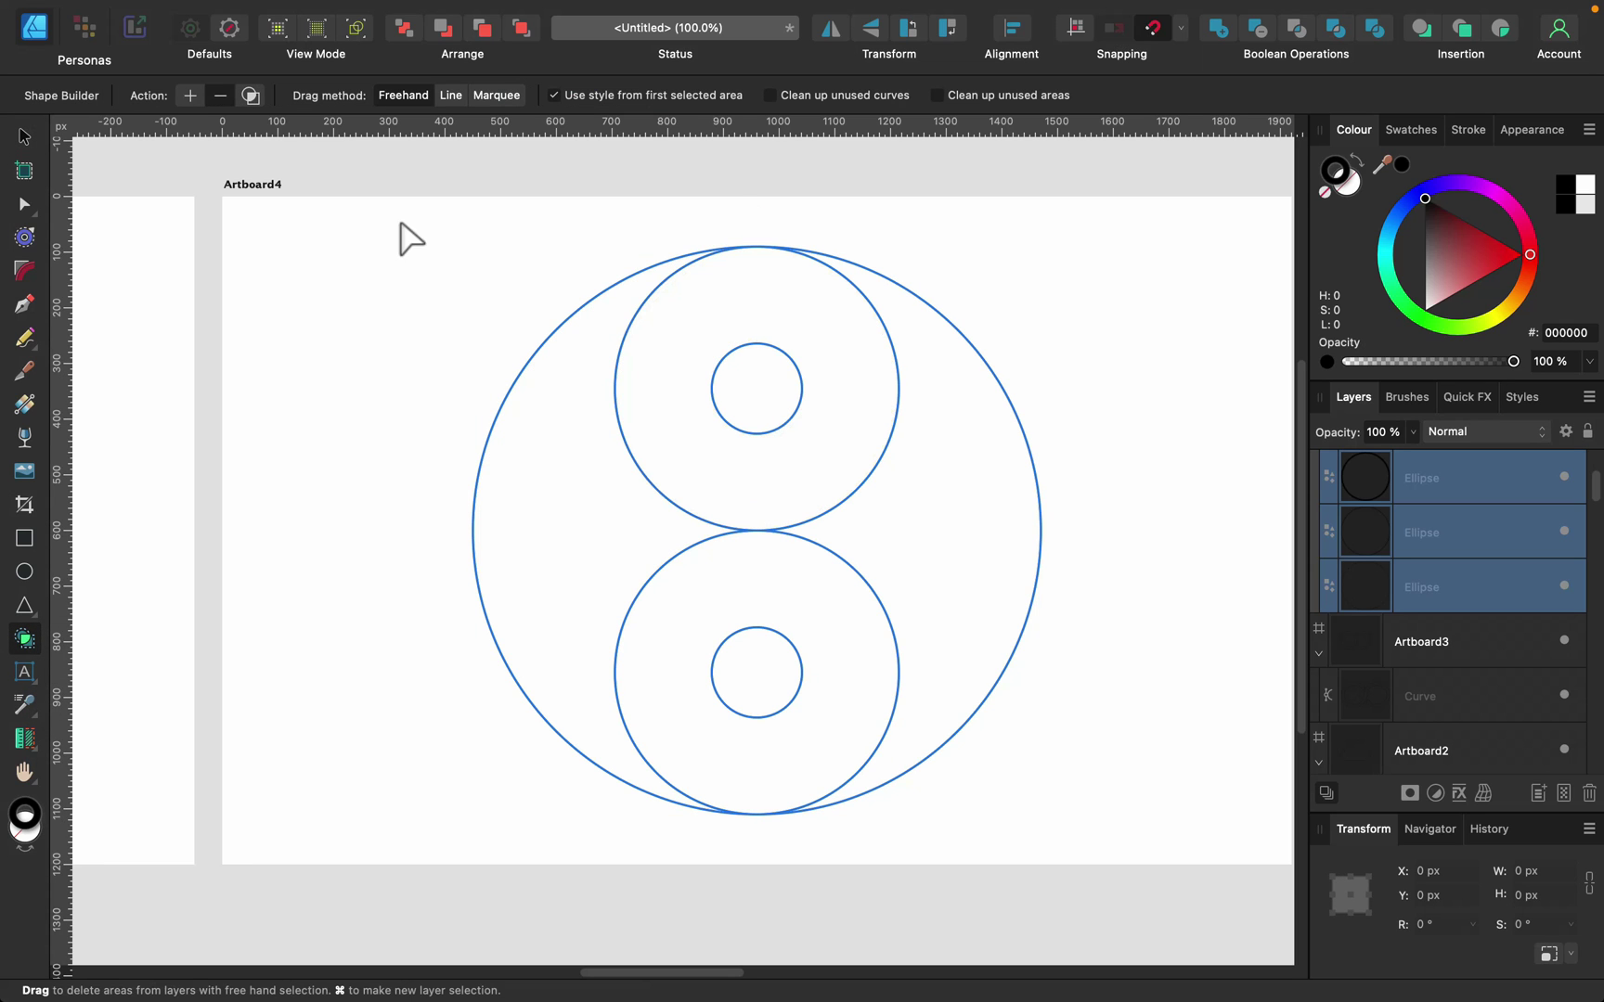
click(189, 95)
mouse_move(715, 295)
mouse_down()
mouse_move(582, 444)
mouse_move(568, 492)
mouse_up()
drag(850, 604, 1012, 557)
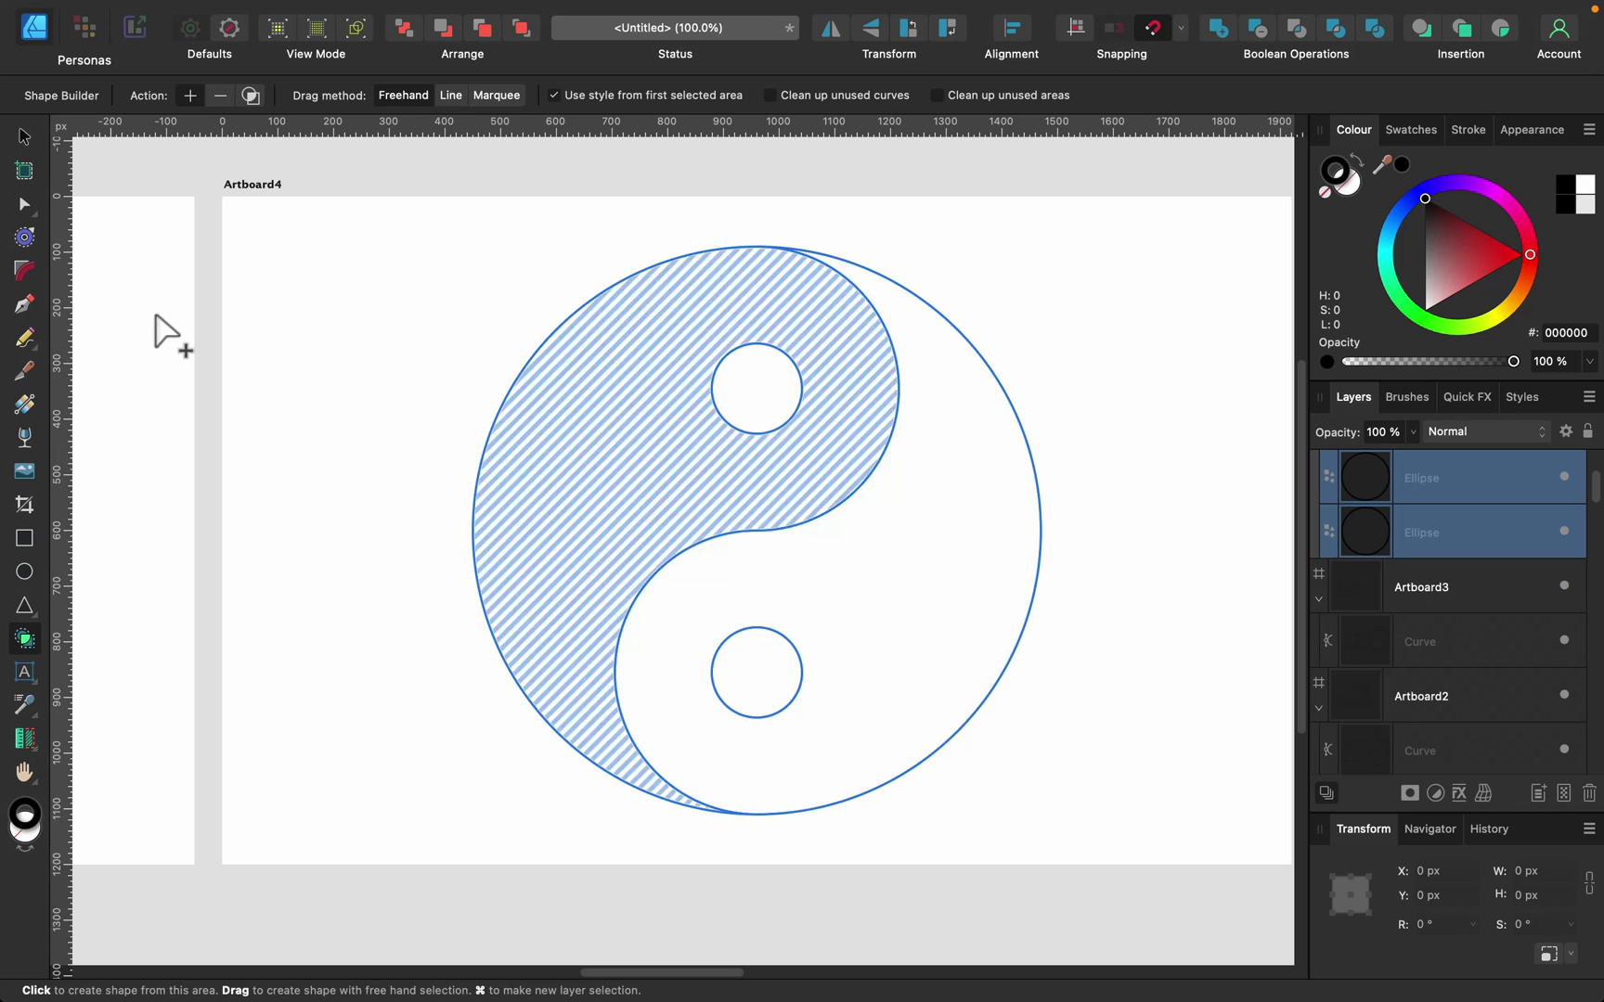
- Deselect the finished yin-yang and pan toward Artboard5
click(25, 136)
click(1180, 313)
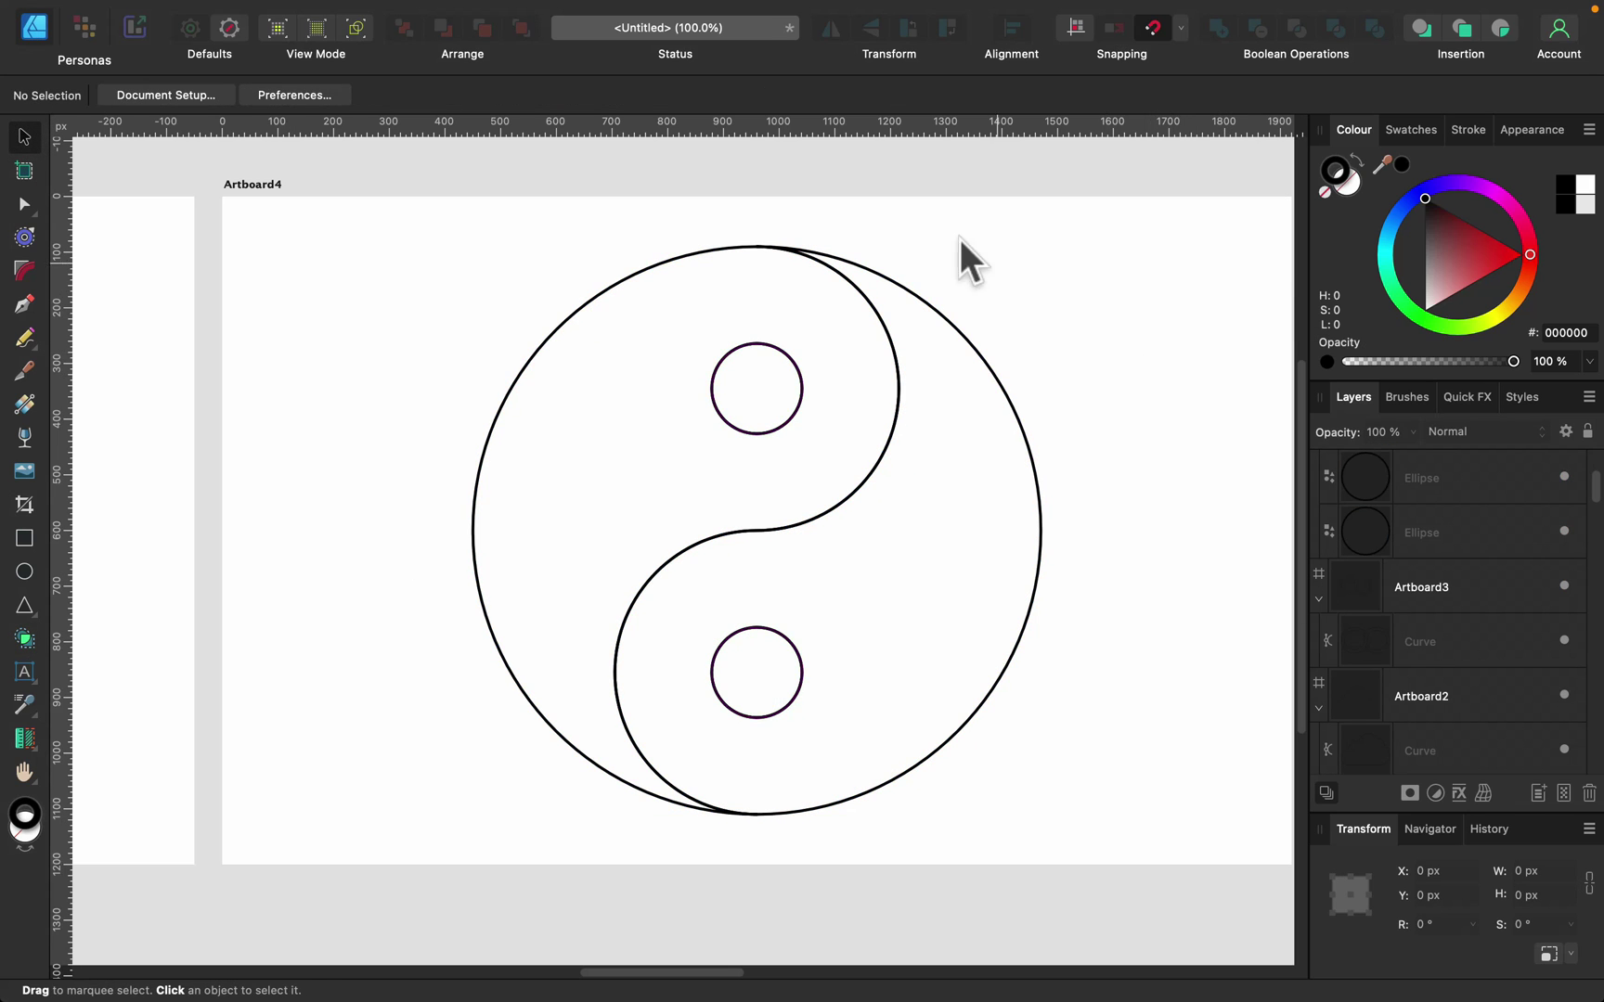
key(space)
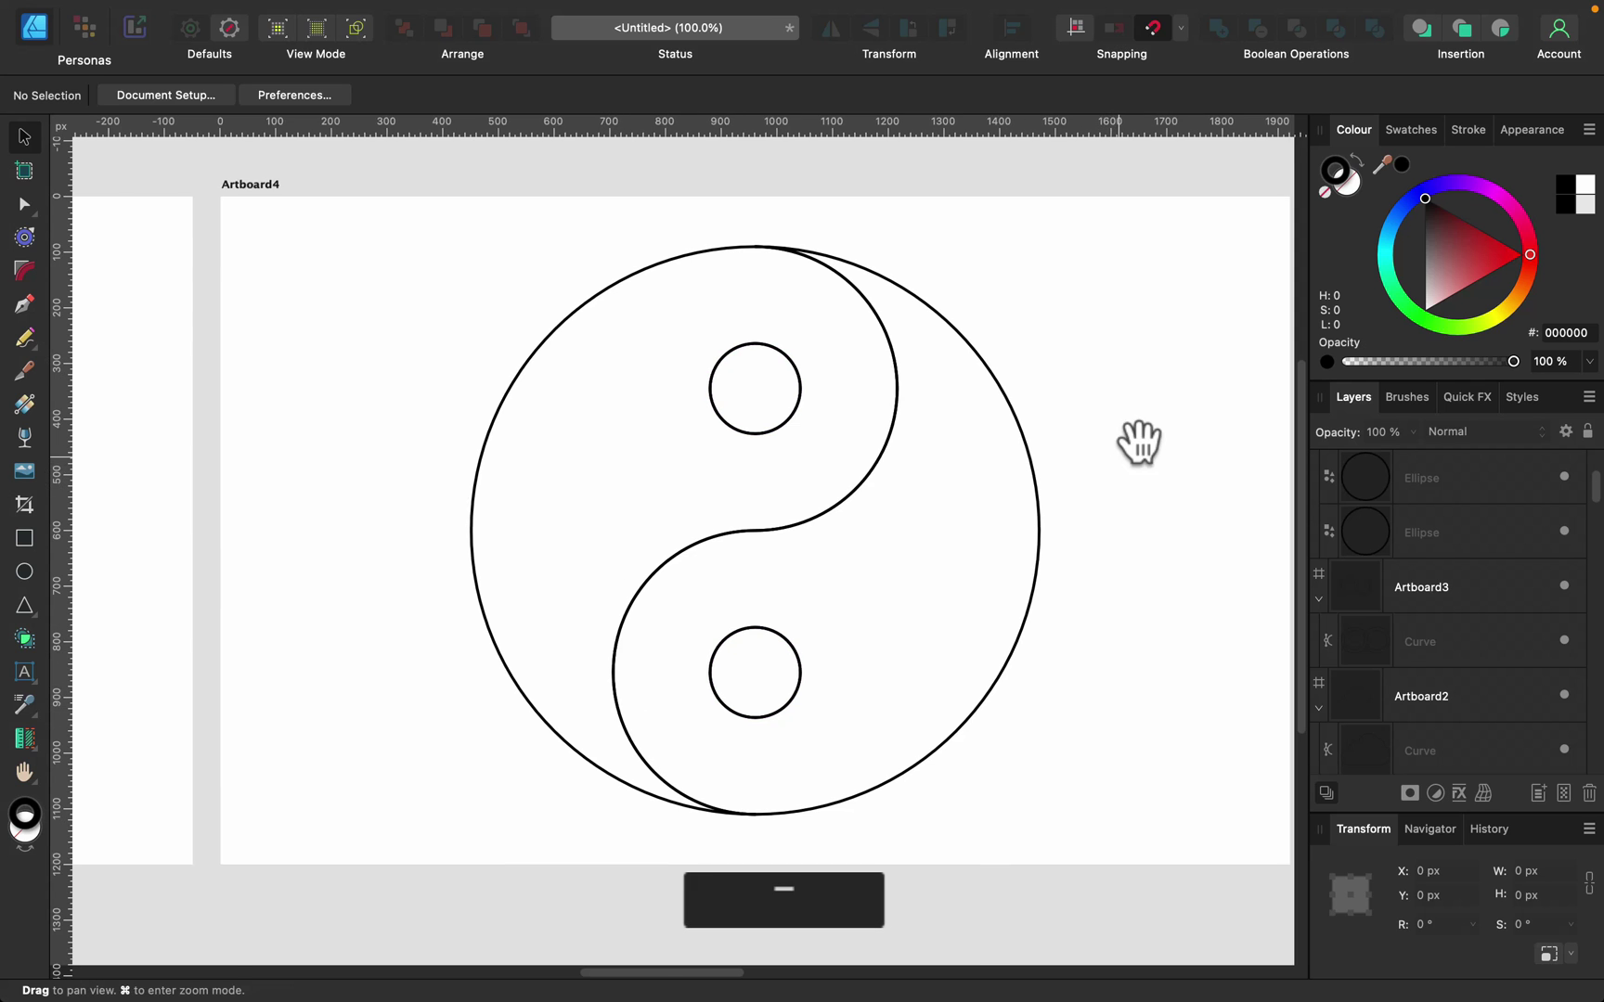
drag(1138, 440, 434, 462)
- Pan to Artboard5, inspect several diagonal lines, then marquee-select all twelve lines
drag(1131, 448, 698, 445)
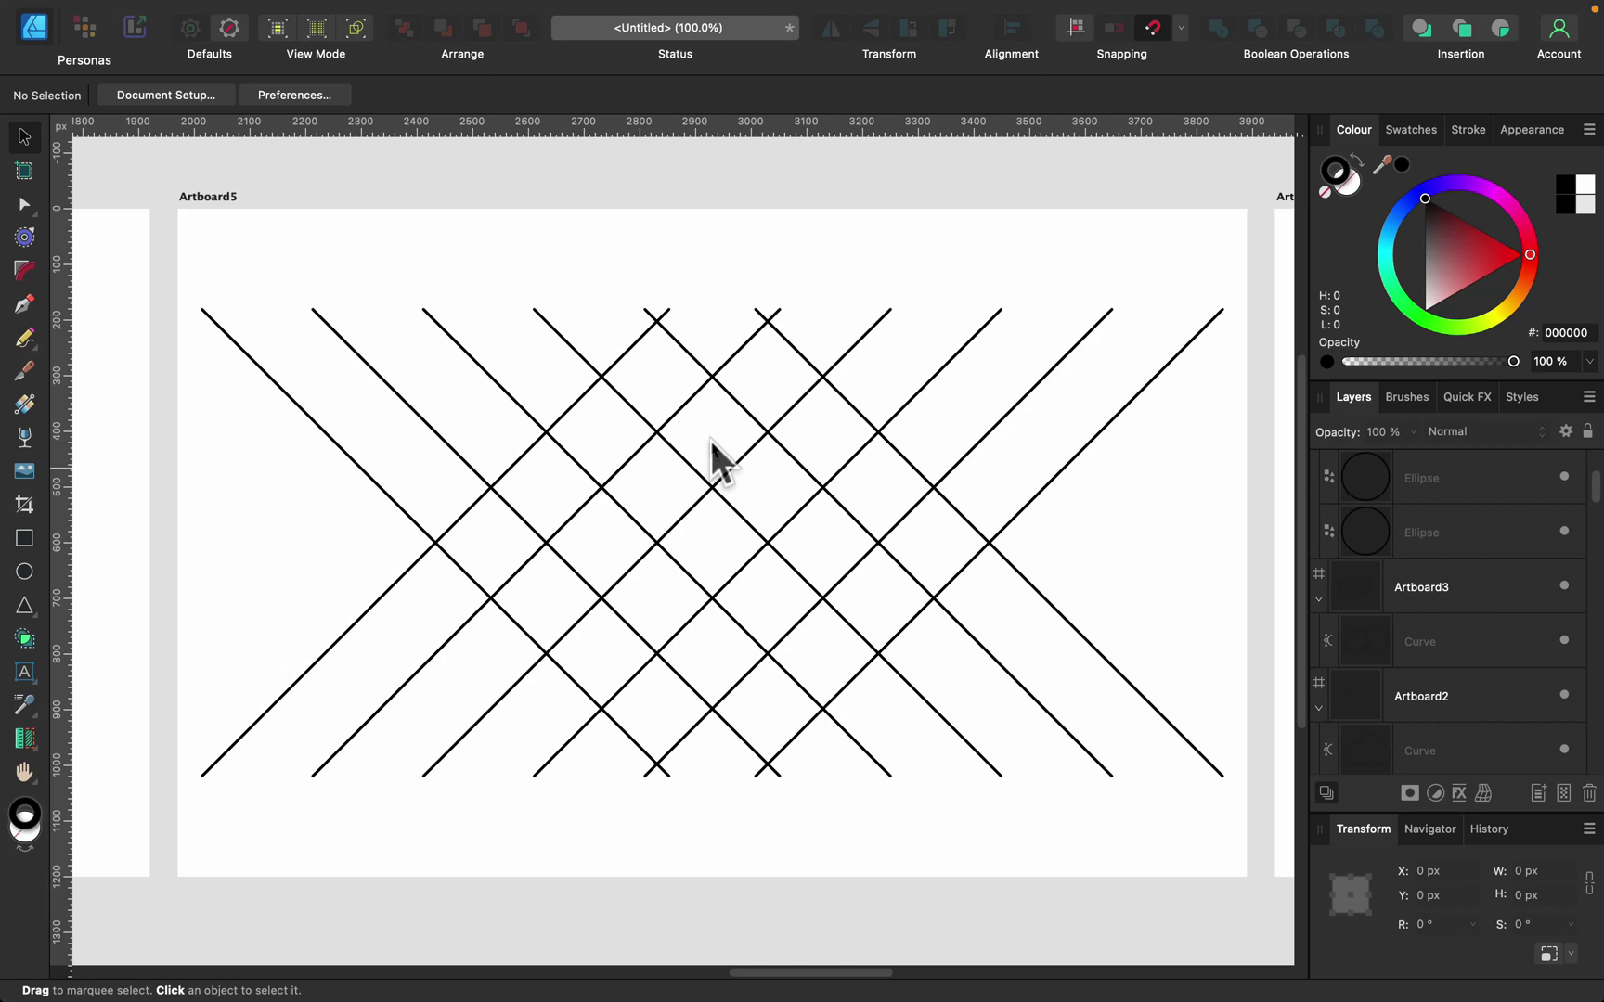
click(1139, 393)
click(1032, 390)
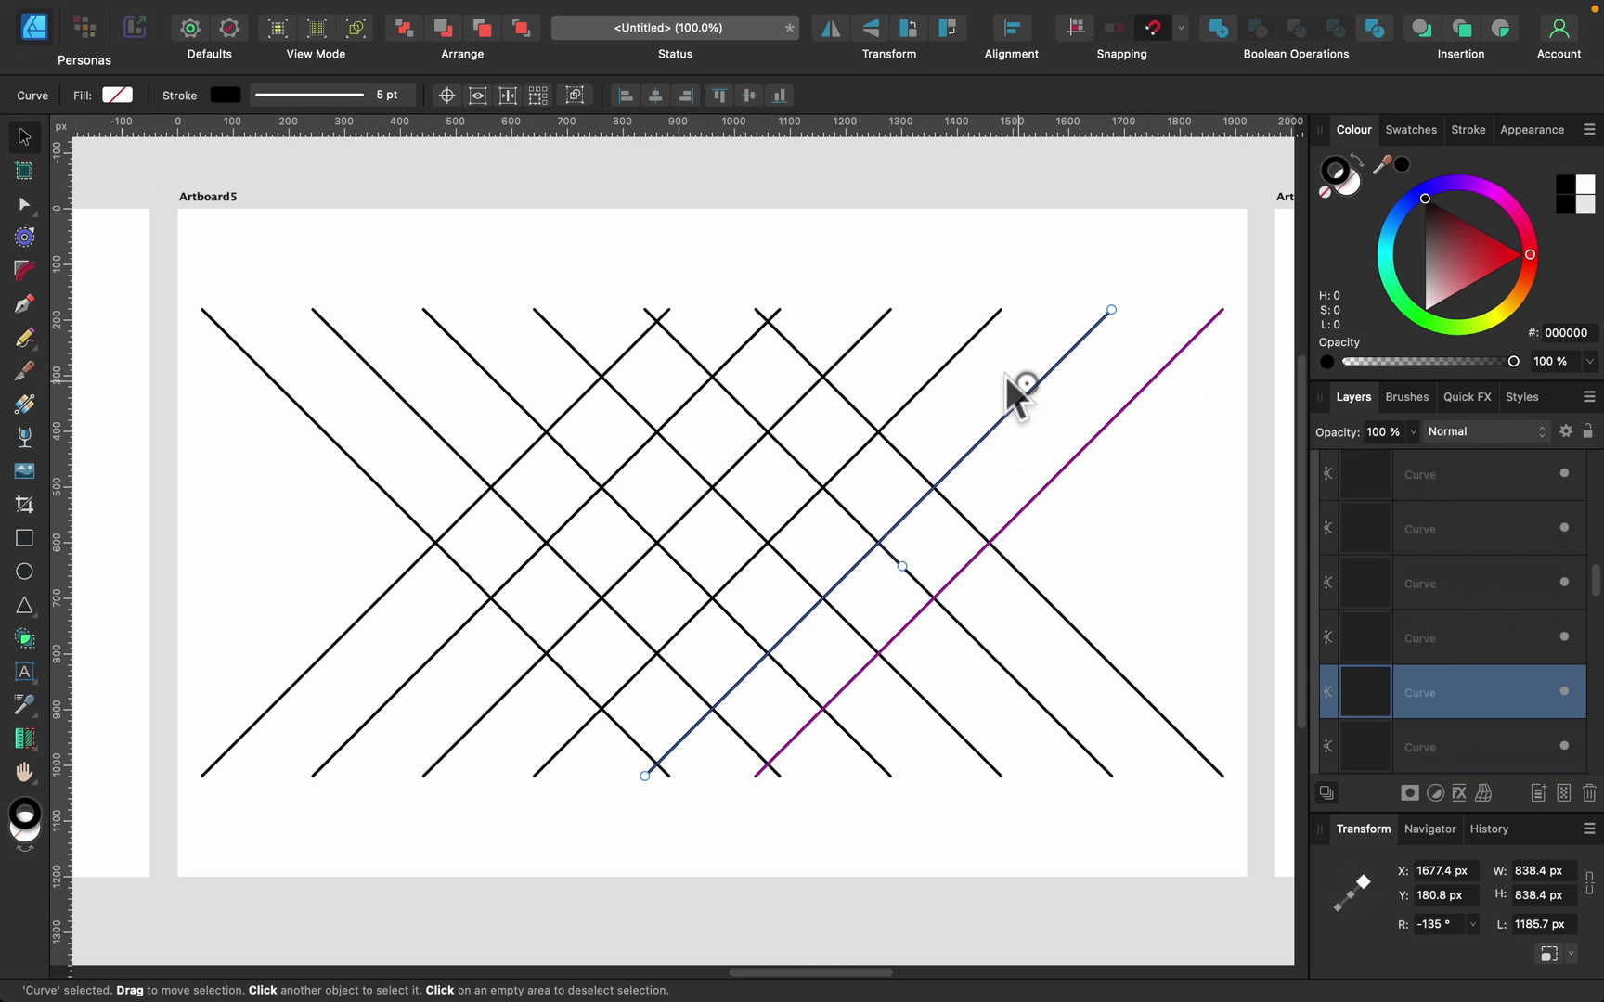
click(931, 371)
click(680, 358)
click(622, 391)
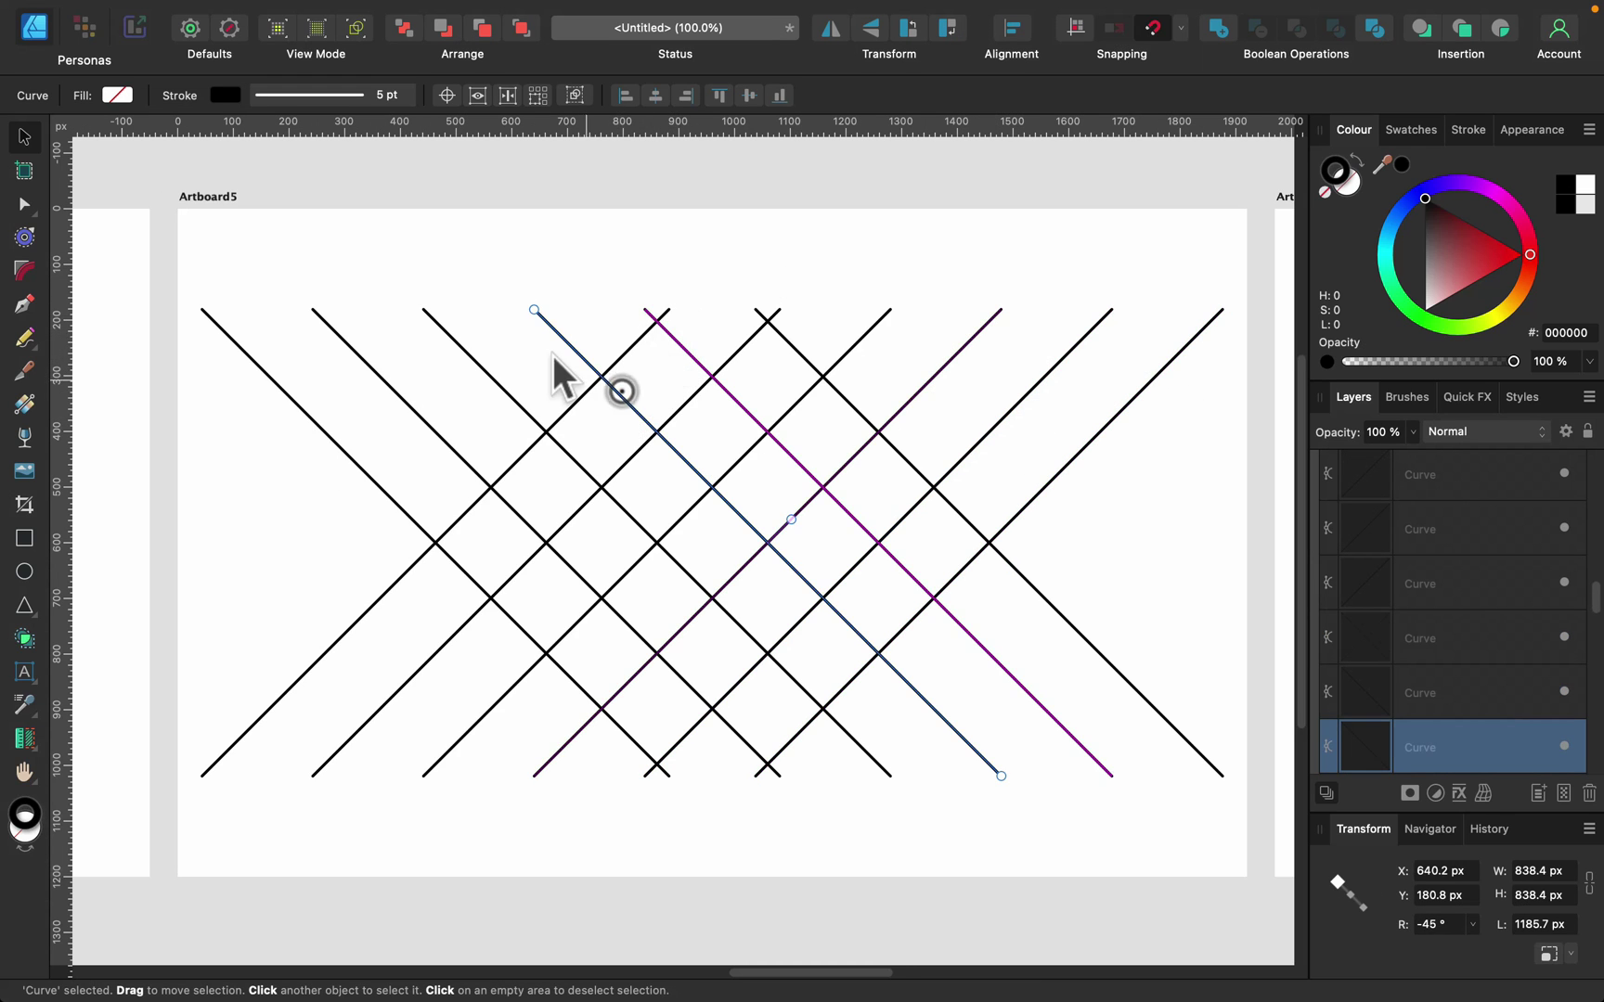
click(586, 265)
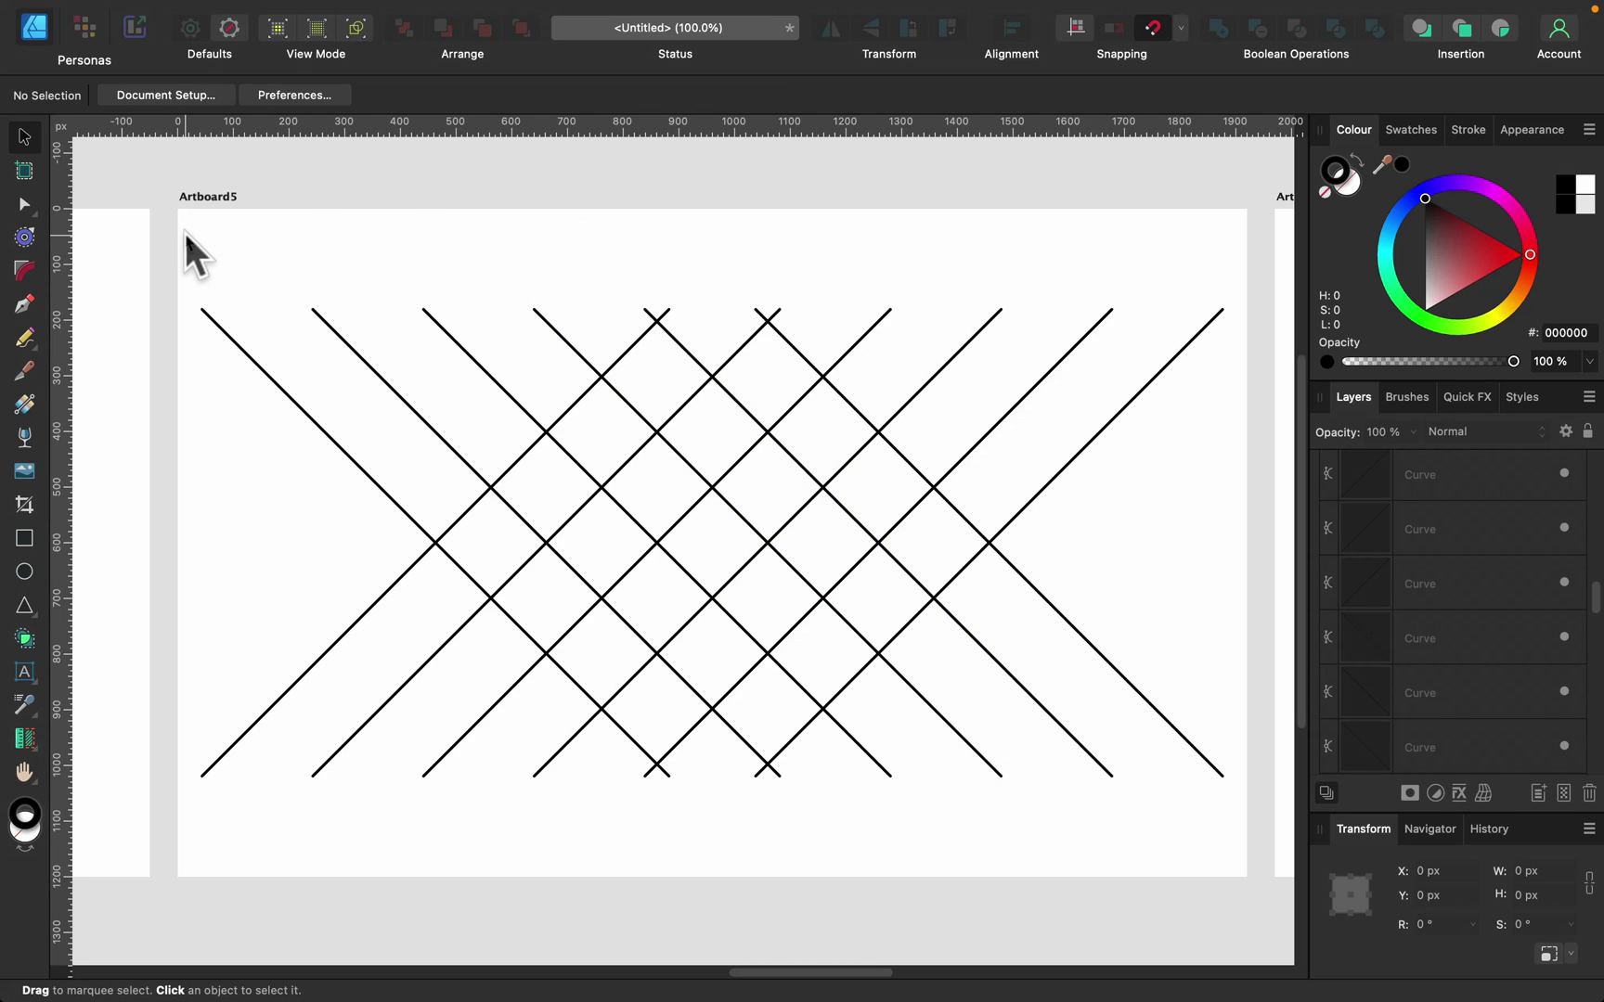
drag(185, 233, 1240, 819)
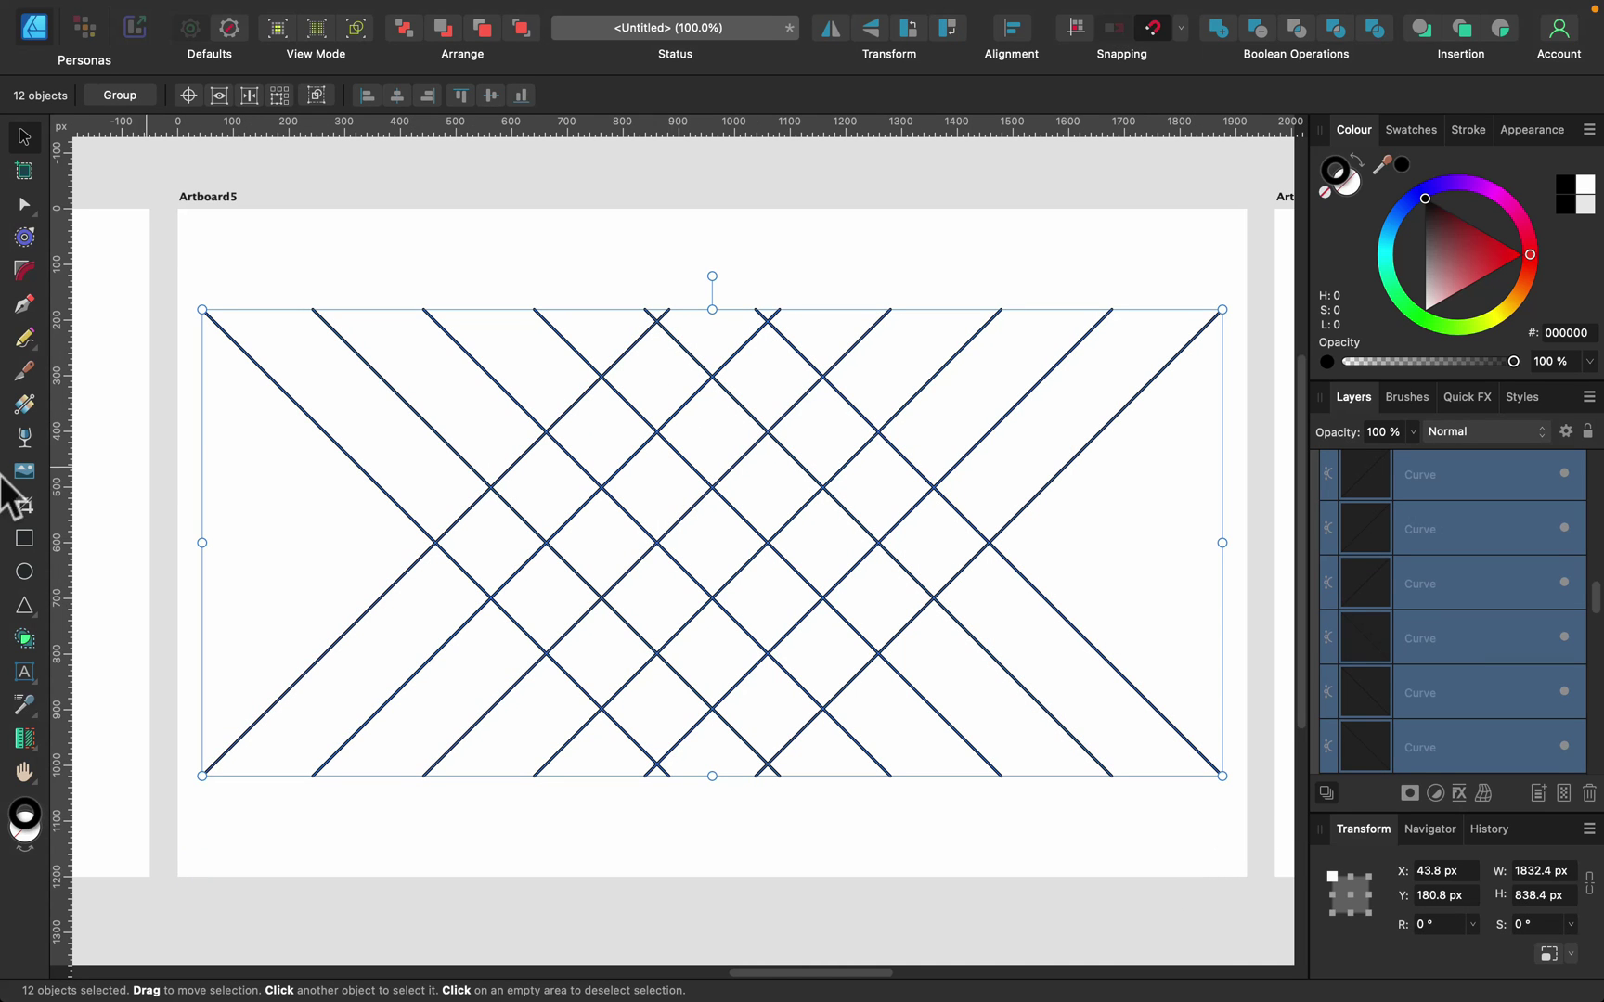
- Merge a strip of diamond cells, then subtract stray diagonal segments, stubs and the right diamond's inner lines
click(25, 639)
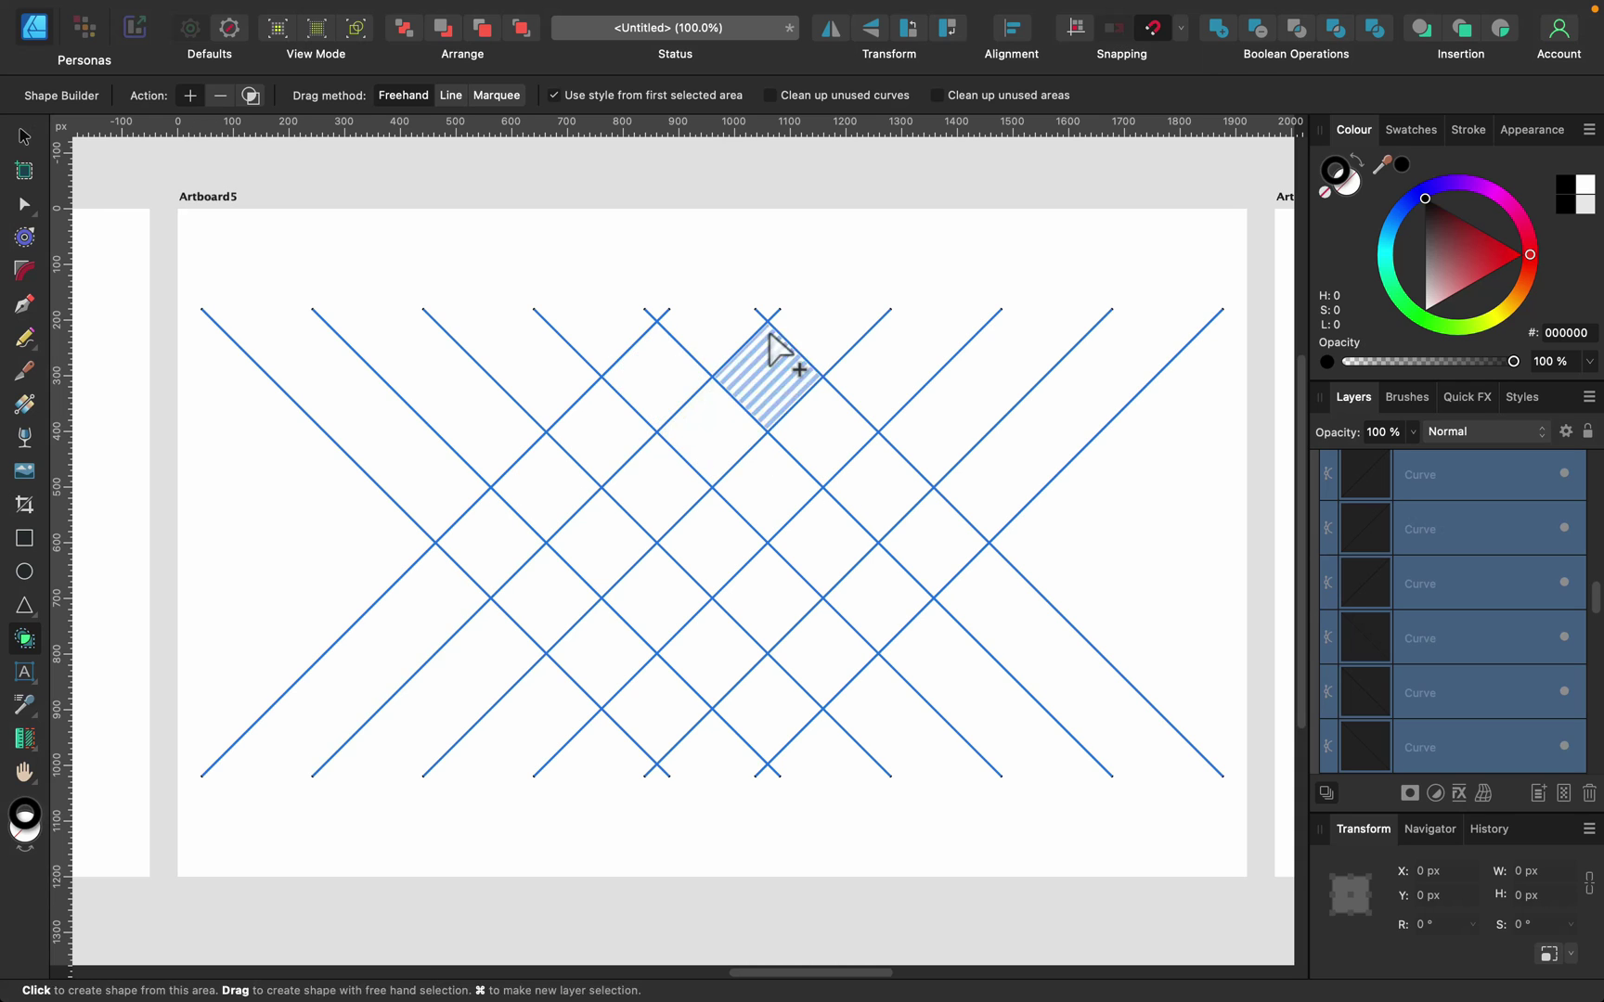
mouse_move(655, 378)
mouse_down()
mouse_move(507, 540)
mouse_move(606, 640)
mouse_move(698, 569)
mouse_move(807, 640)
mouse_move(875, 601)
mouse_move(908, 539)
mouse_move(776, 405)
mouse_move(706, 427)
mouse_move(704, 410)
mouse_up()
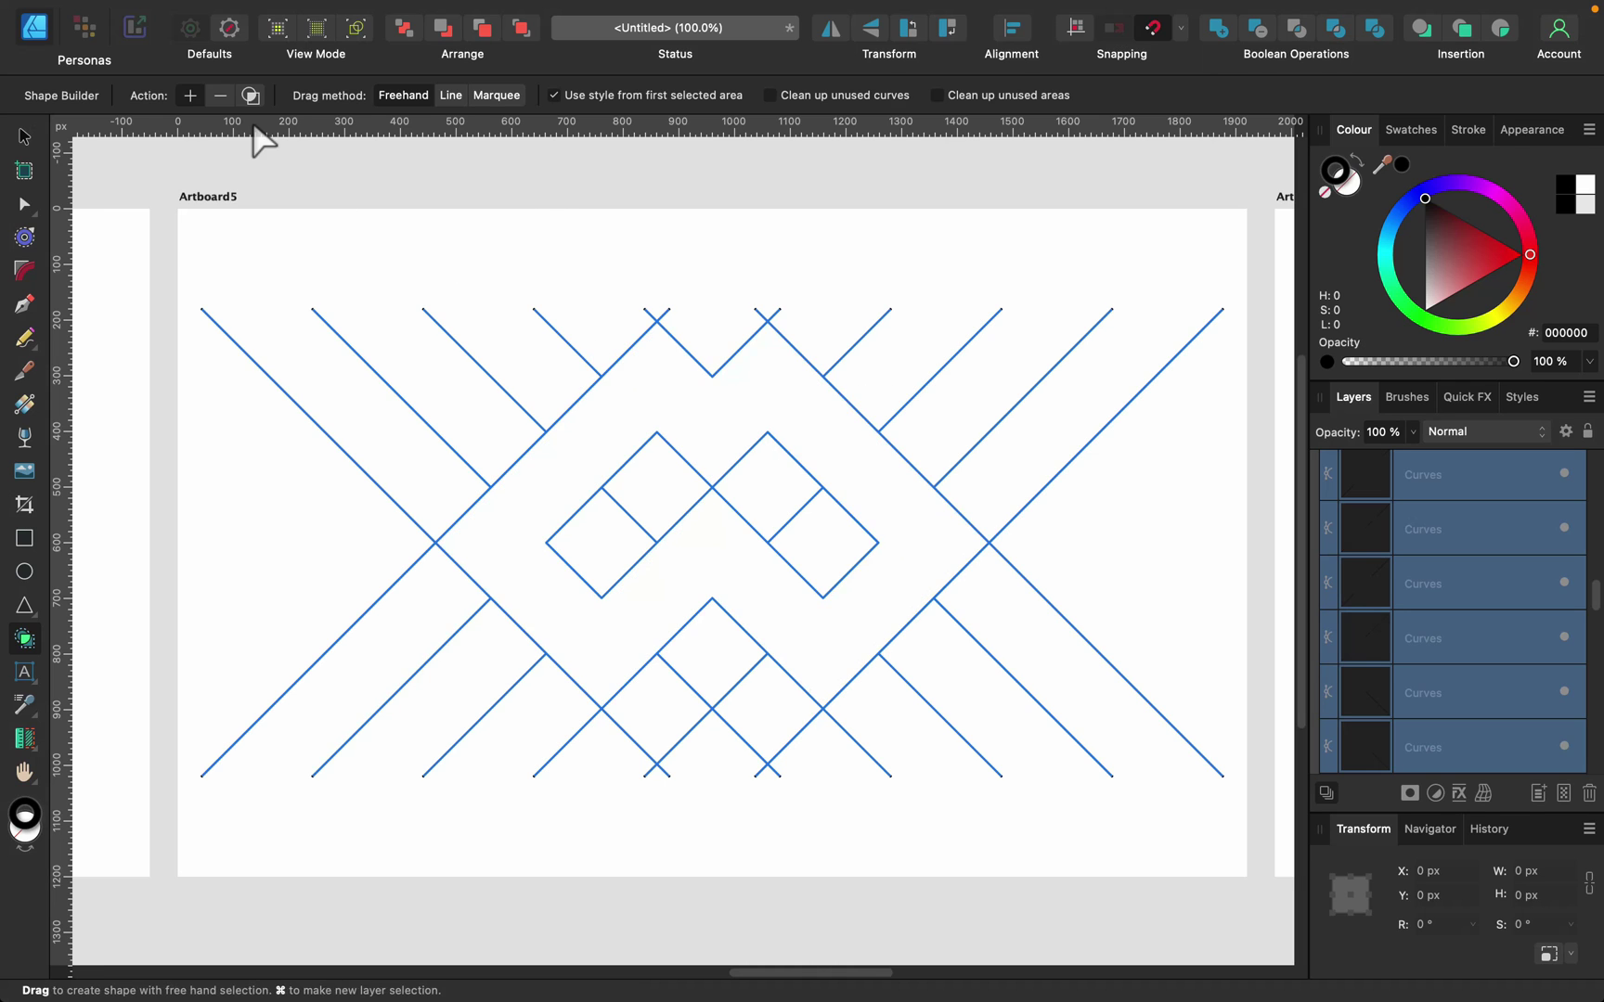
click(221, 95)
mouse_move(538, 313)
mouse_down()
mouse_move(579, 358)
mouse_move(566, 337)
mouse_move(501, 394)
mouse_move(498, 376)
mouse_move(422, 430)
mouse_move(421, 415)
mouse_up()
click(353, 459)
click(650, 311)
click(757, 314)
click(776, 314)
click(852, 343)
click(748, 494)
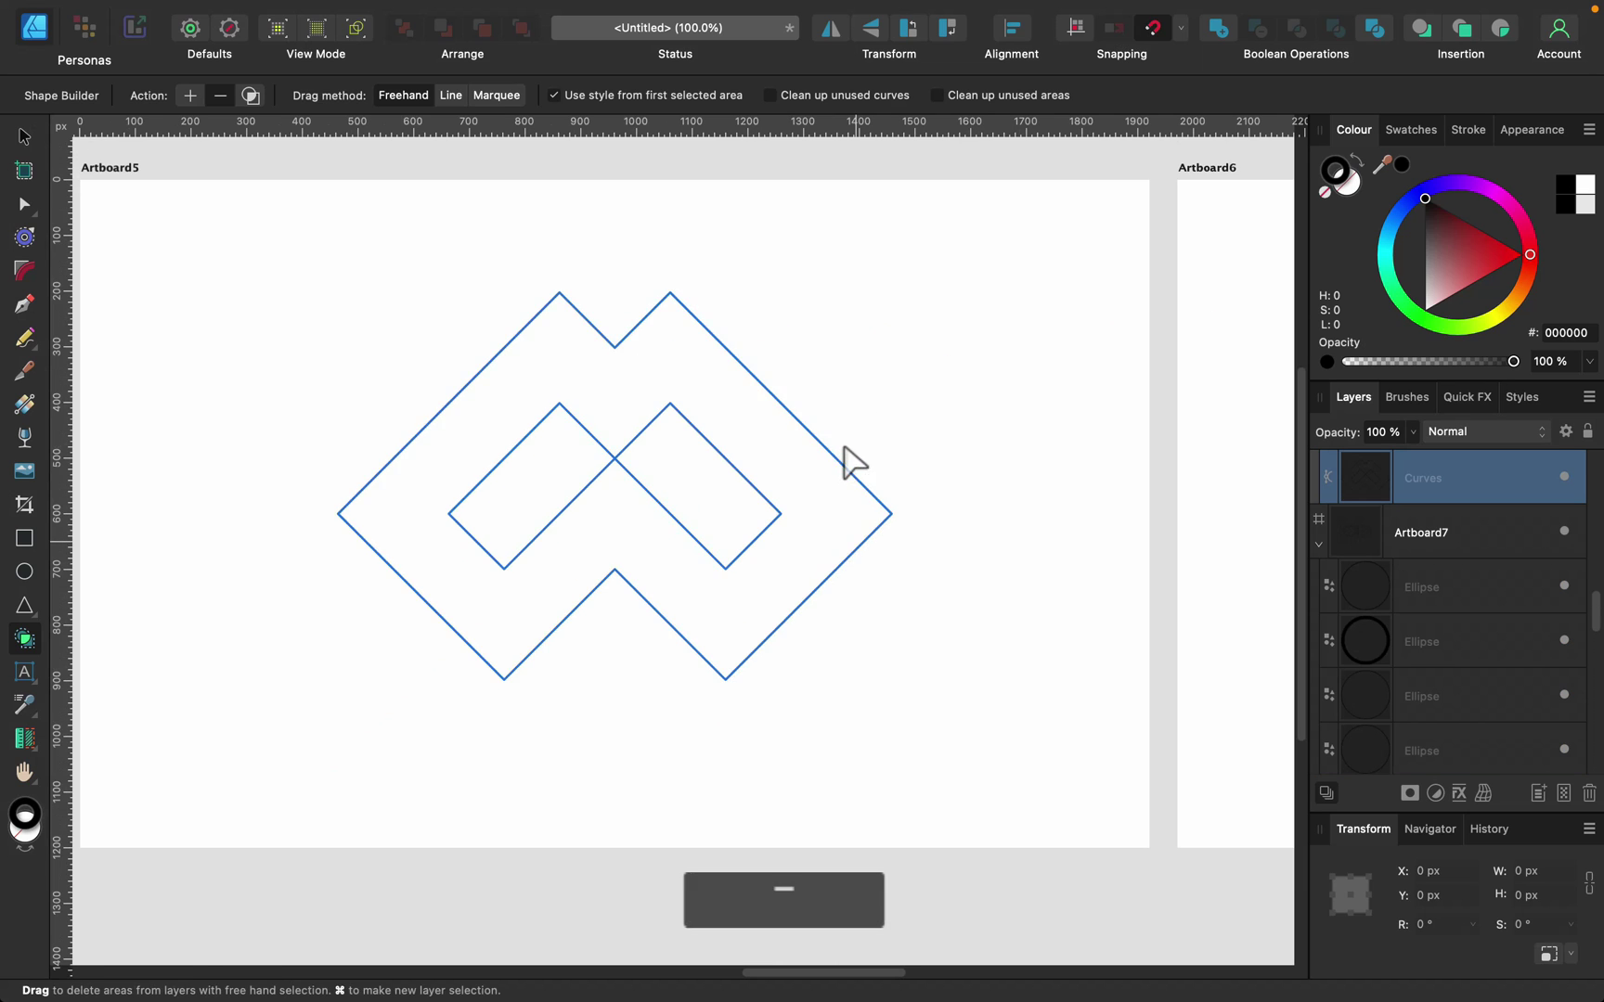
- Marquee-select all the ellipses of Artboard6's flower
scroll(955, 461, right, 12)
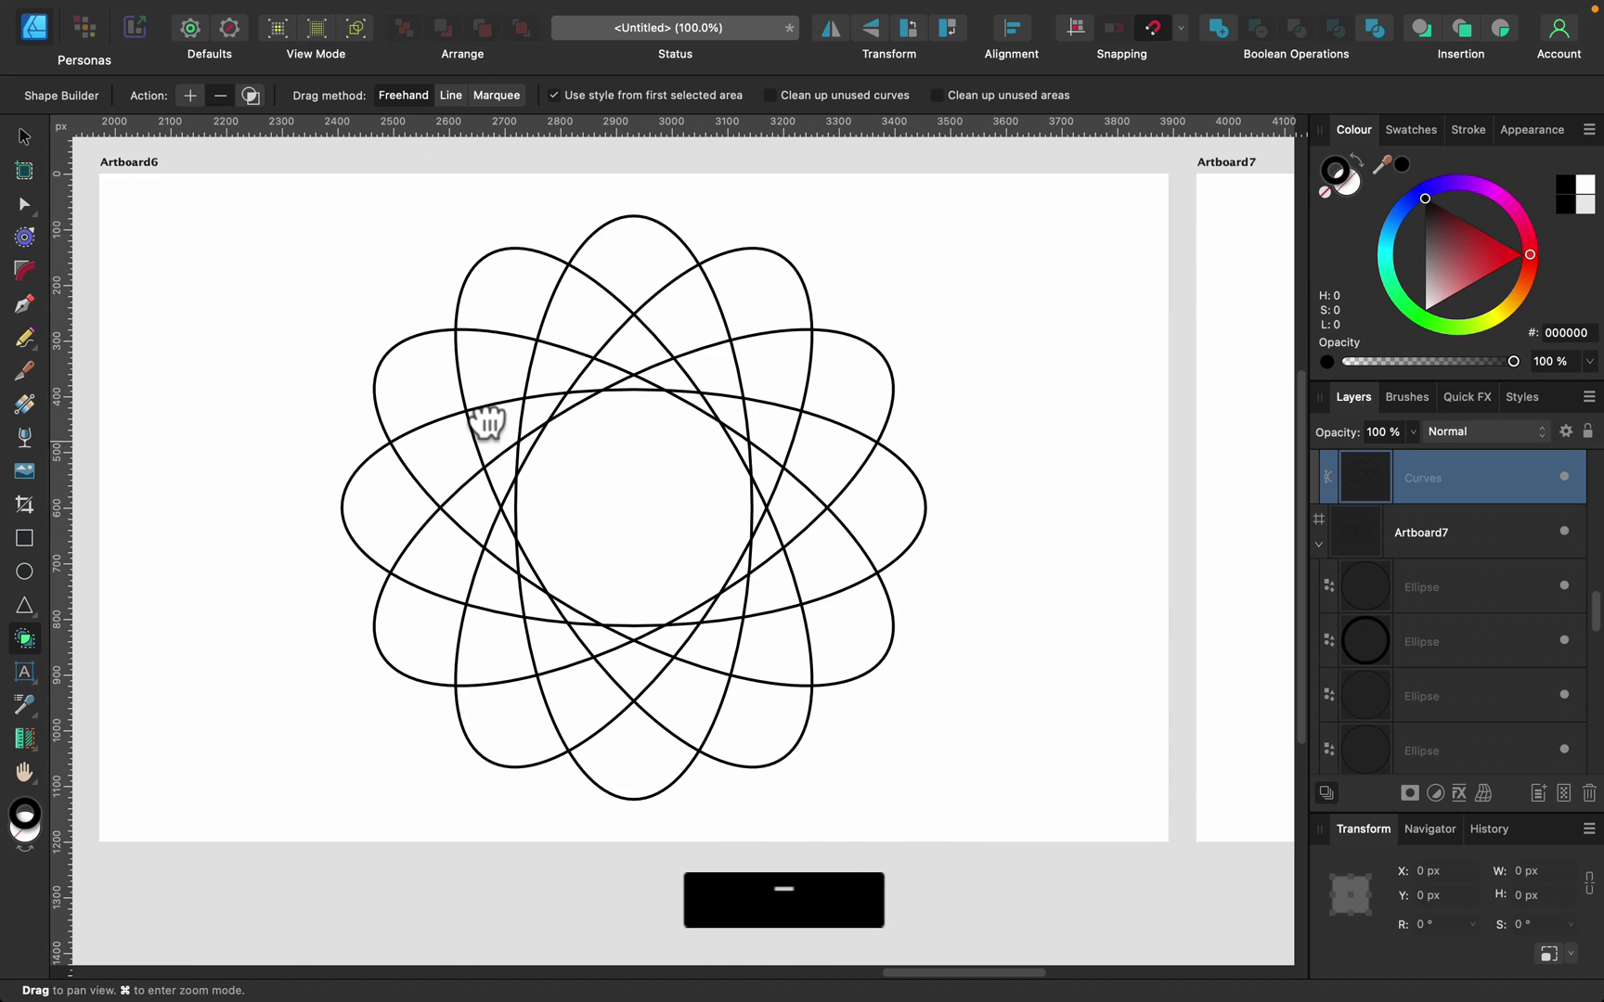
click(24, 135)
drag(266, 217, 1036, 888)
- In Shape Builder Add mode, merge the top, upper-right, right, lower-right and lower petals
click(33, 640)
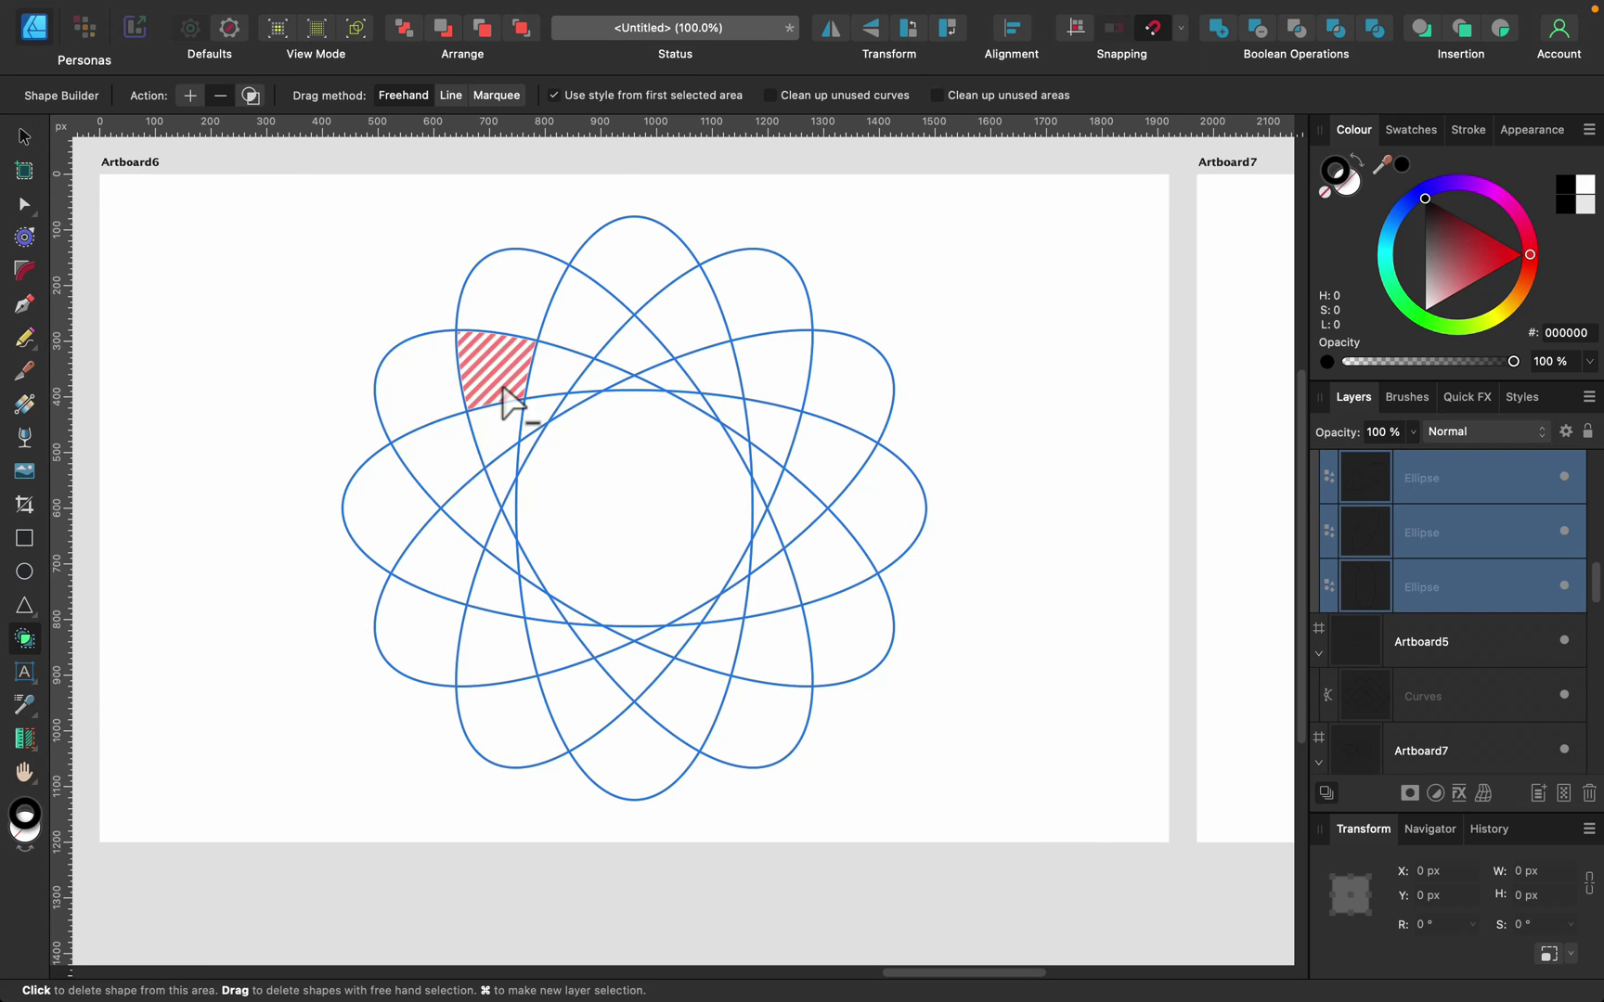
click(192, 96)
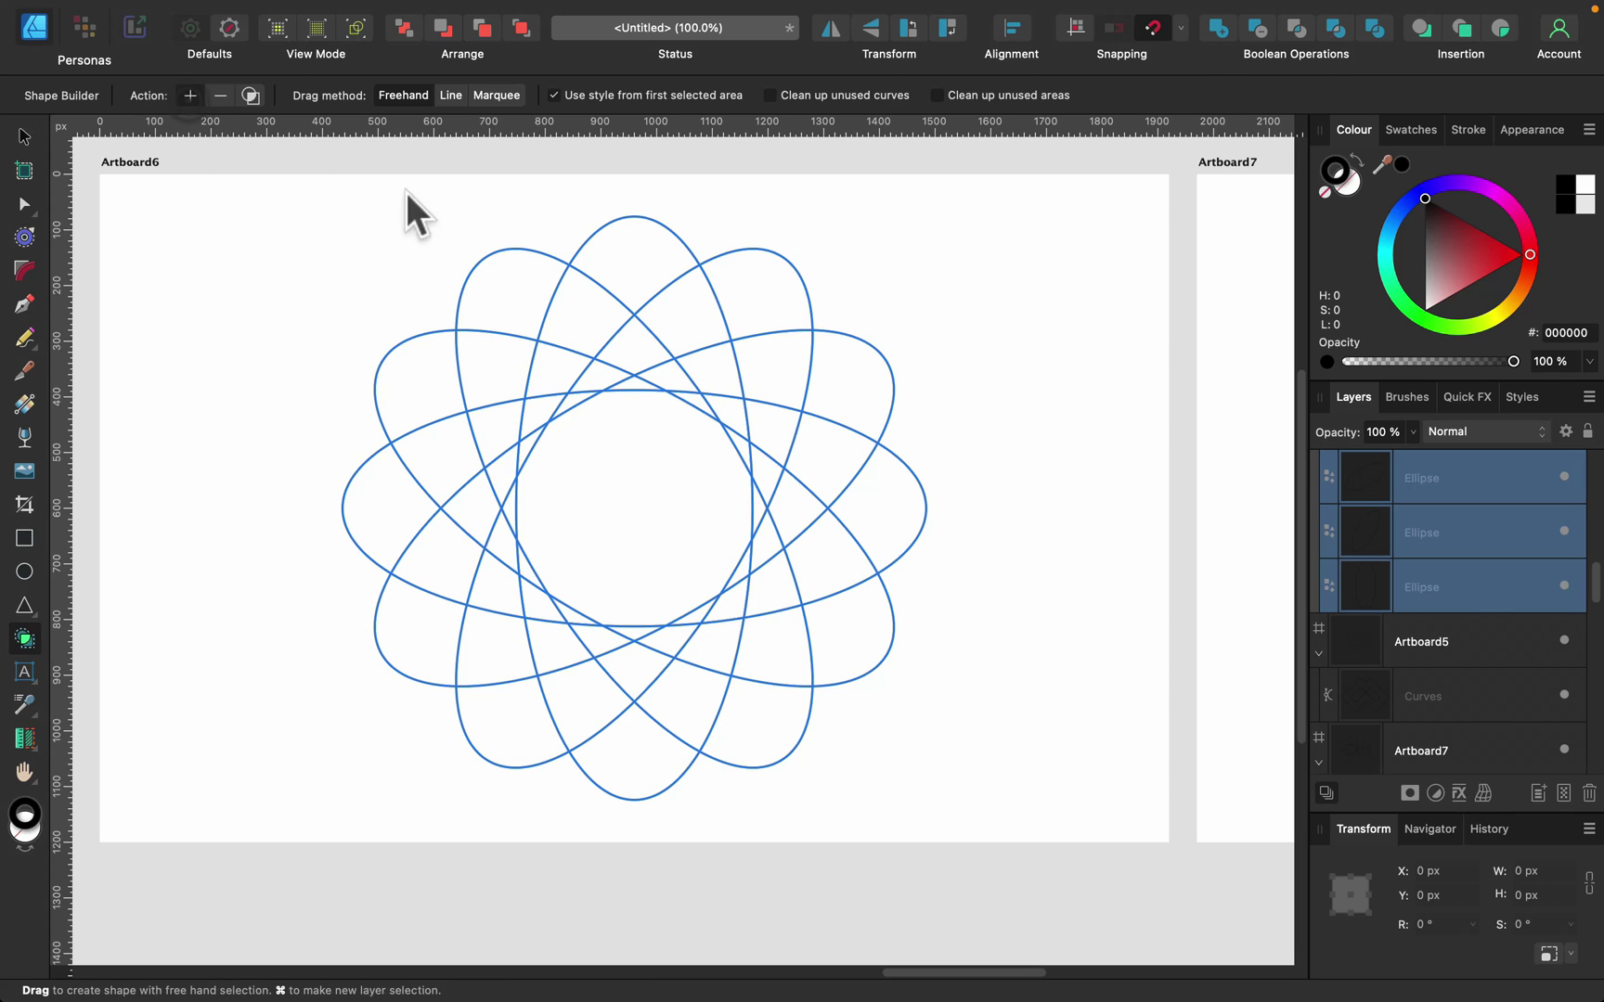
drag(647, 263, 747, 469)
drag(752, 311, 778, 415)
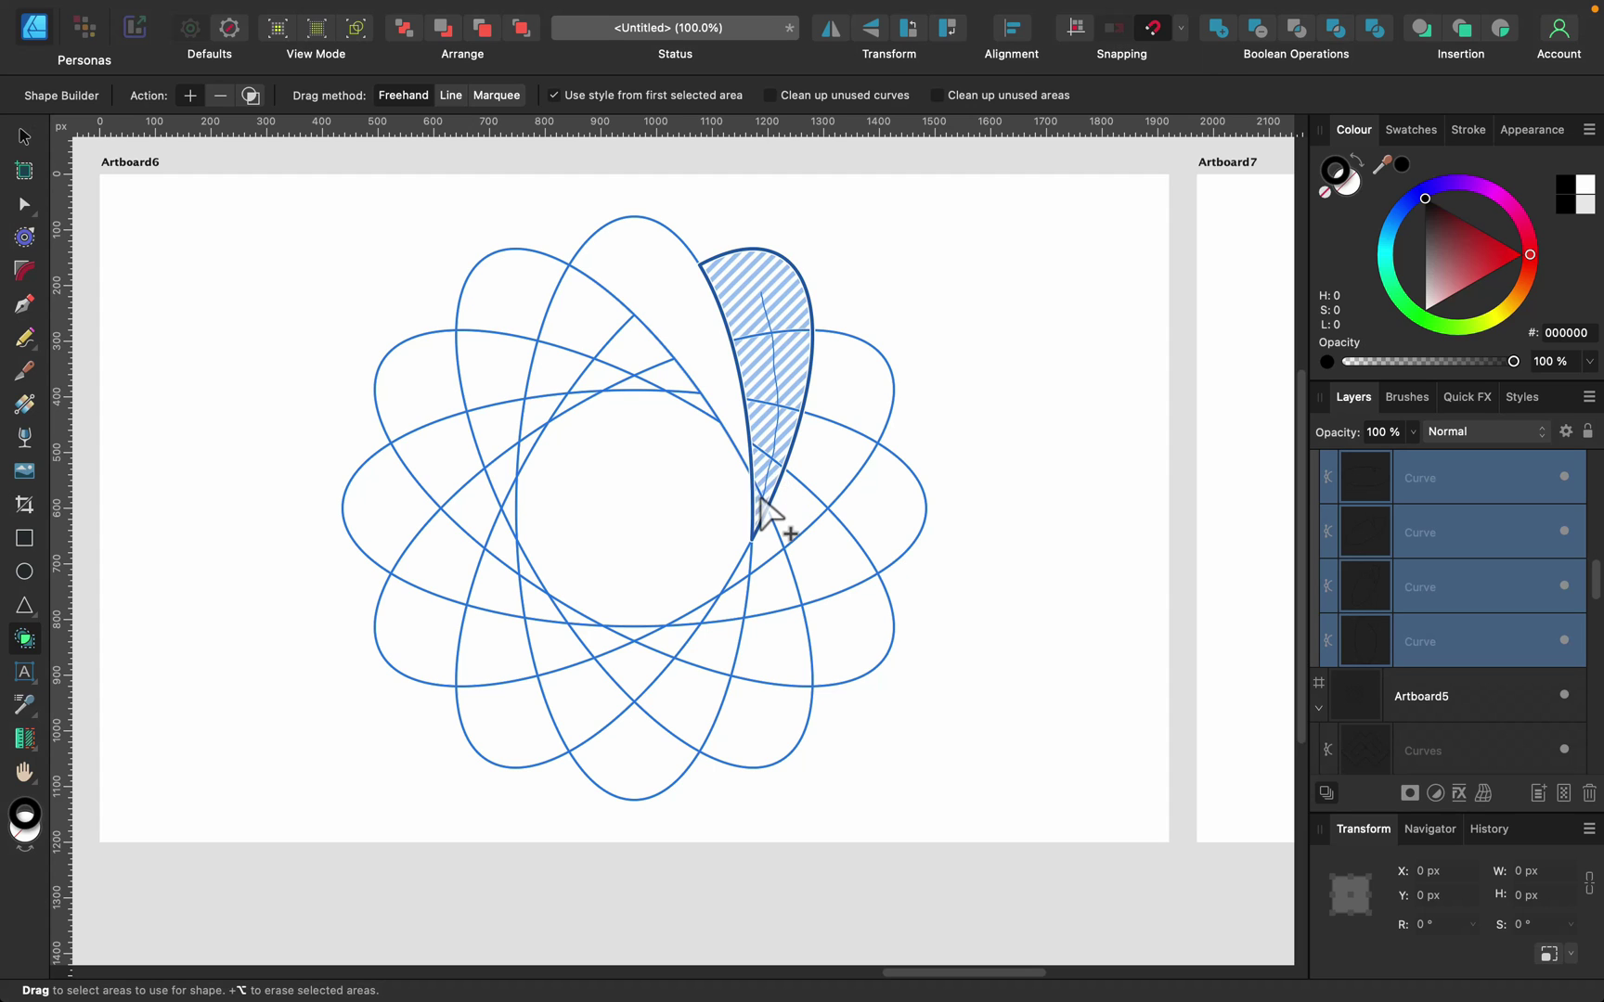
drag(768, 517, 770, 518)
mouse_move(863, 413)
mouse_down()
mouse_move(862, 496)
mouse_move(754, 574)
mouse_move(837, 545)
mouse_move(784, 612)
mouse_move(703, 614)
mouse_up()
drag(831, 652, 648, 650)
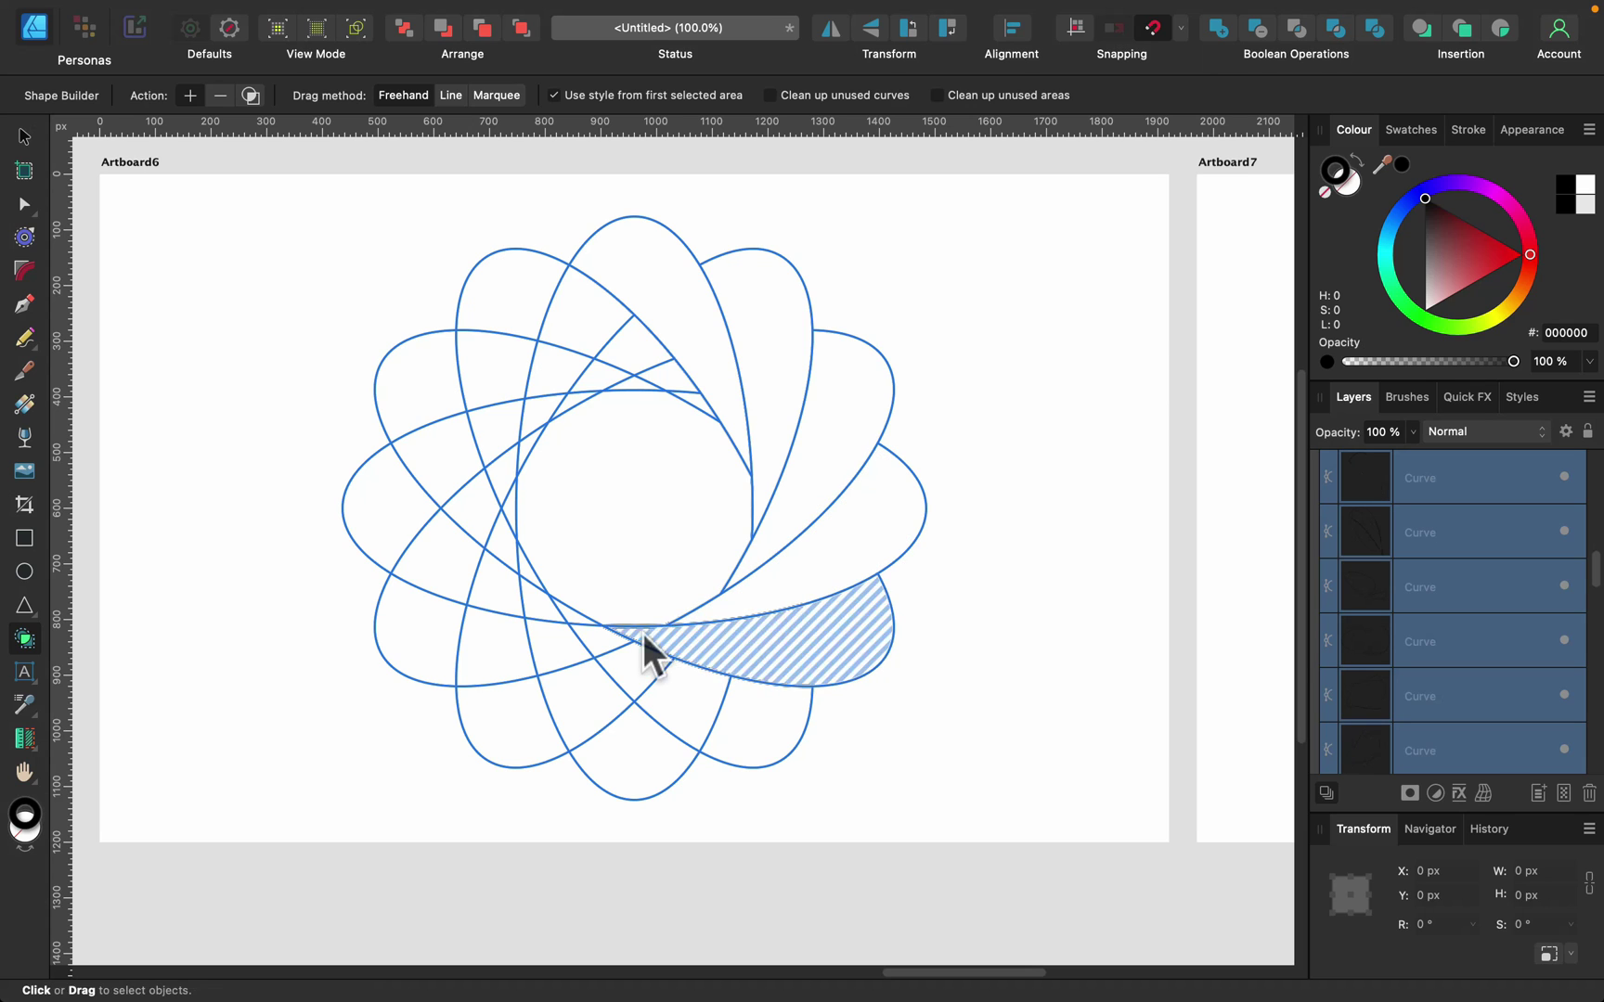
mouse_move(757, 724)
mouse_down()
mouse_move(647, 691)
mouse_move(601, 657)
mouse_up()
- Merge the lower-left, left, upper-left and top petal segments to complete the rosette
mouse_move(634, 741)
mouse_down()
mouse_move(560, 654)
mouse_move(525, 580)
mouse_up()
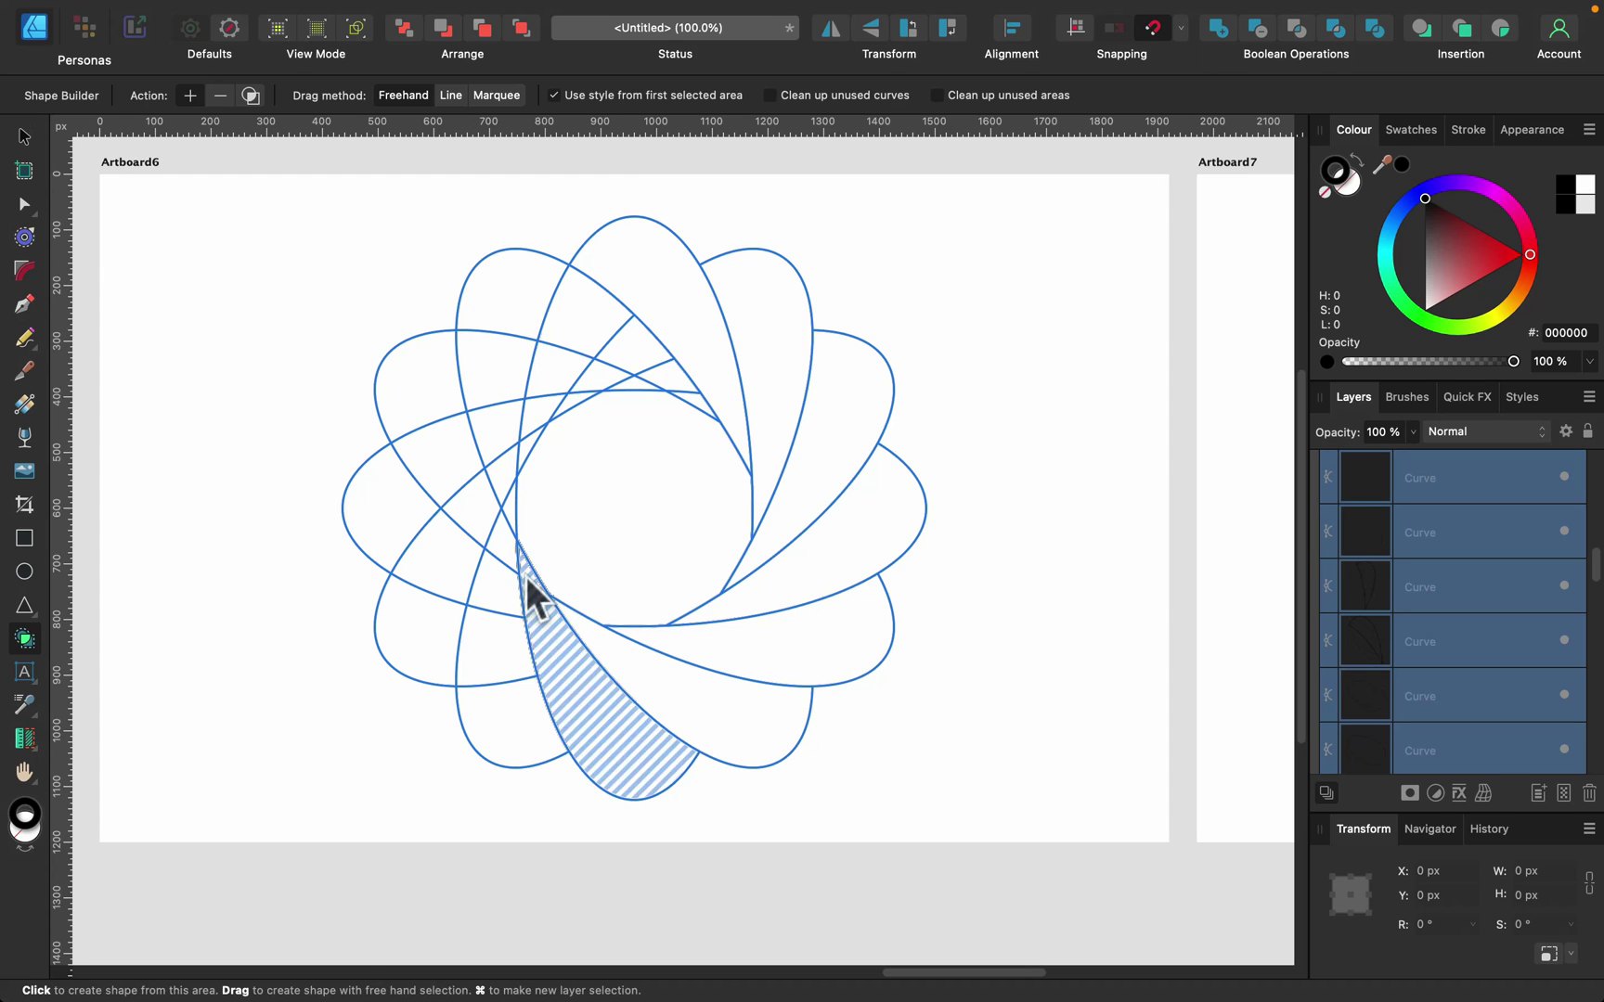
drag(505, 706, 503, 516)
mouse_move(434, 650)
mouse_down()
mouse_move(418, 627)
mouse_move(470, 502)
mouse_move(538, 444)
mouse_up()
mouse_move(382, 511)
mouse_down()
mouse_move(432, 513)
mouse_move(447, 454)
mouse_move(553, 401)
mouse_up()
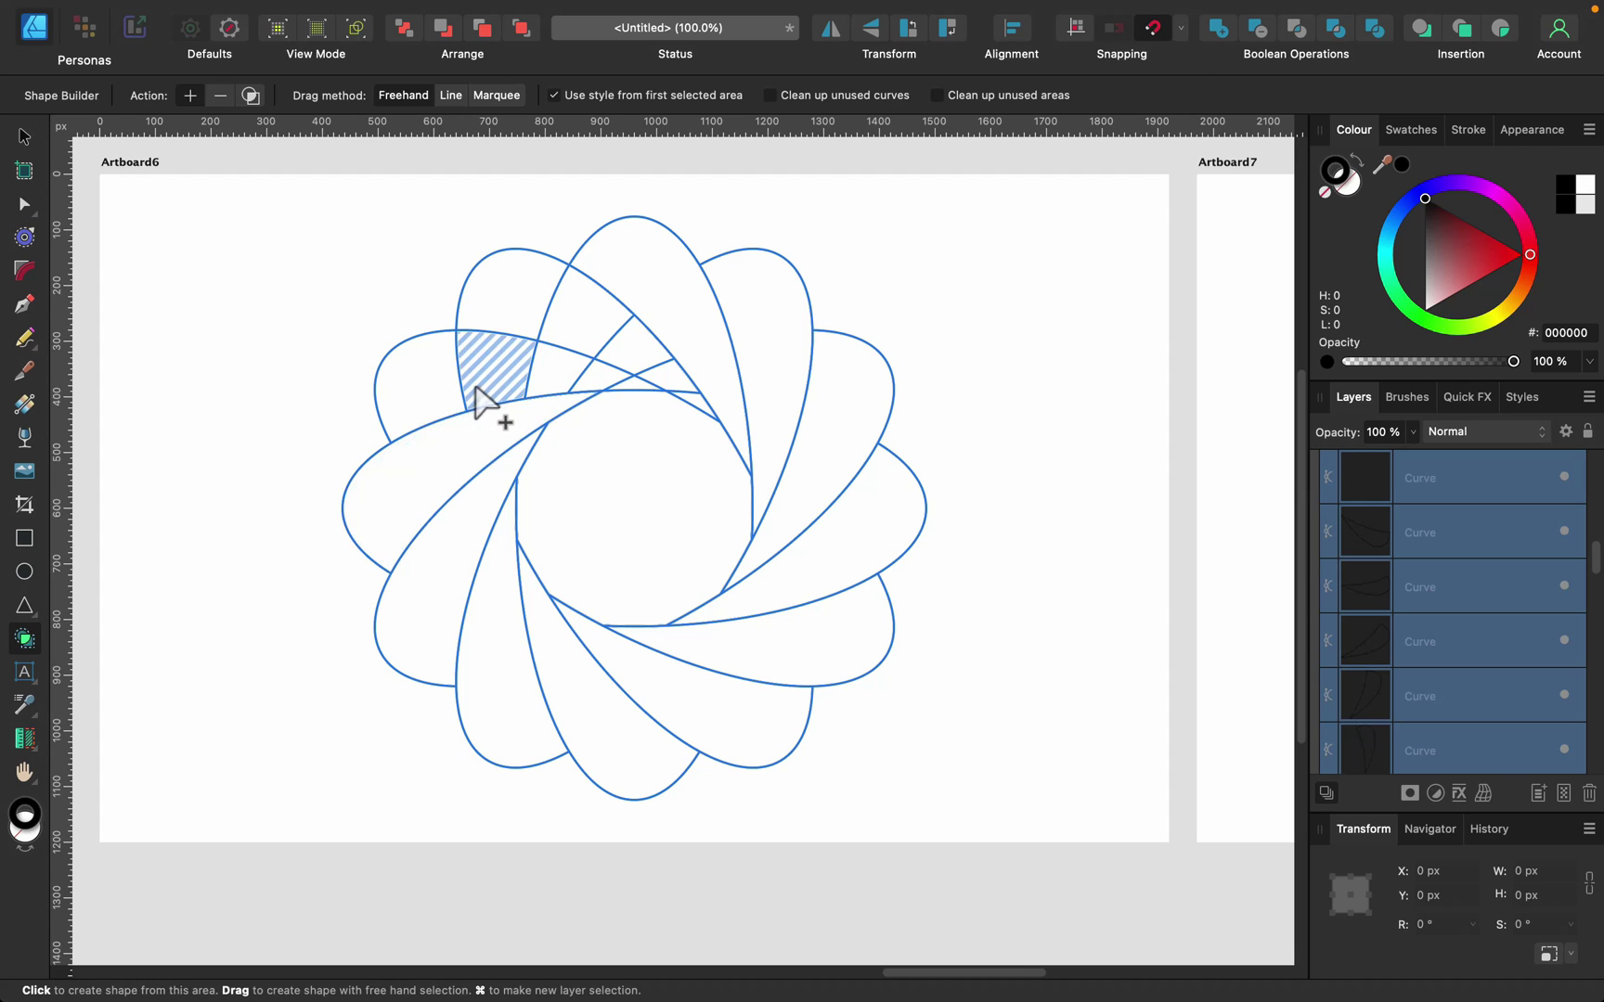
mouse_move(429, 388)
mouse_down()
mouse_move(495, 363)
mouse_move(626, 384)
mouse_up()
mouse_move(505, 322)
mouse_down()
mouse_move(494, 297)
mouse_move(587, 317)
mouse_move(698, 399)
mouse_up()
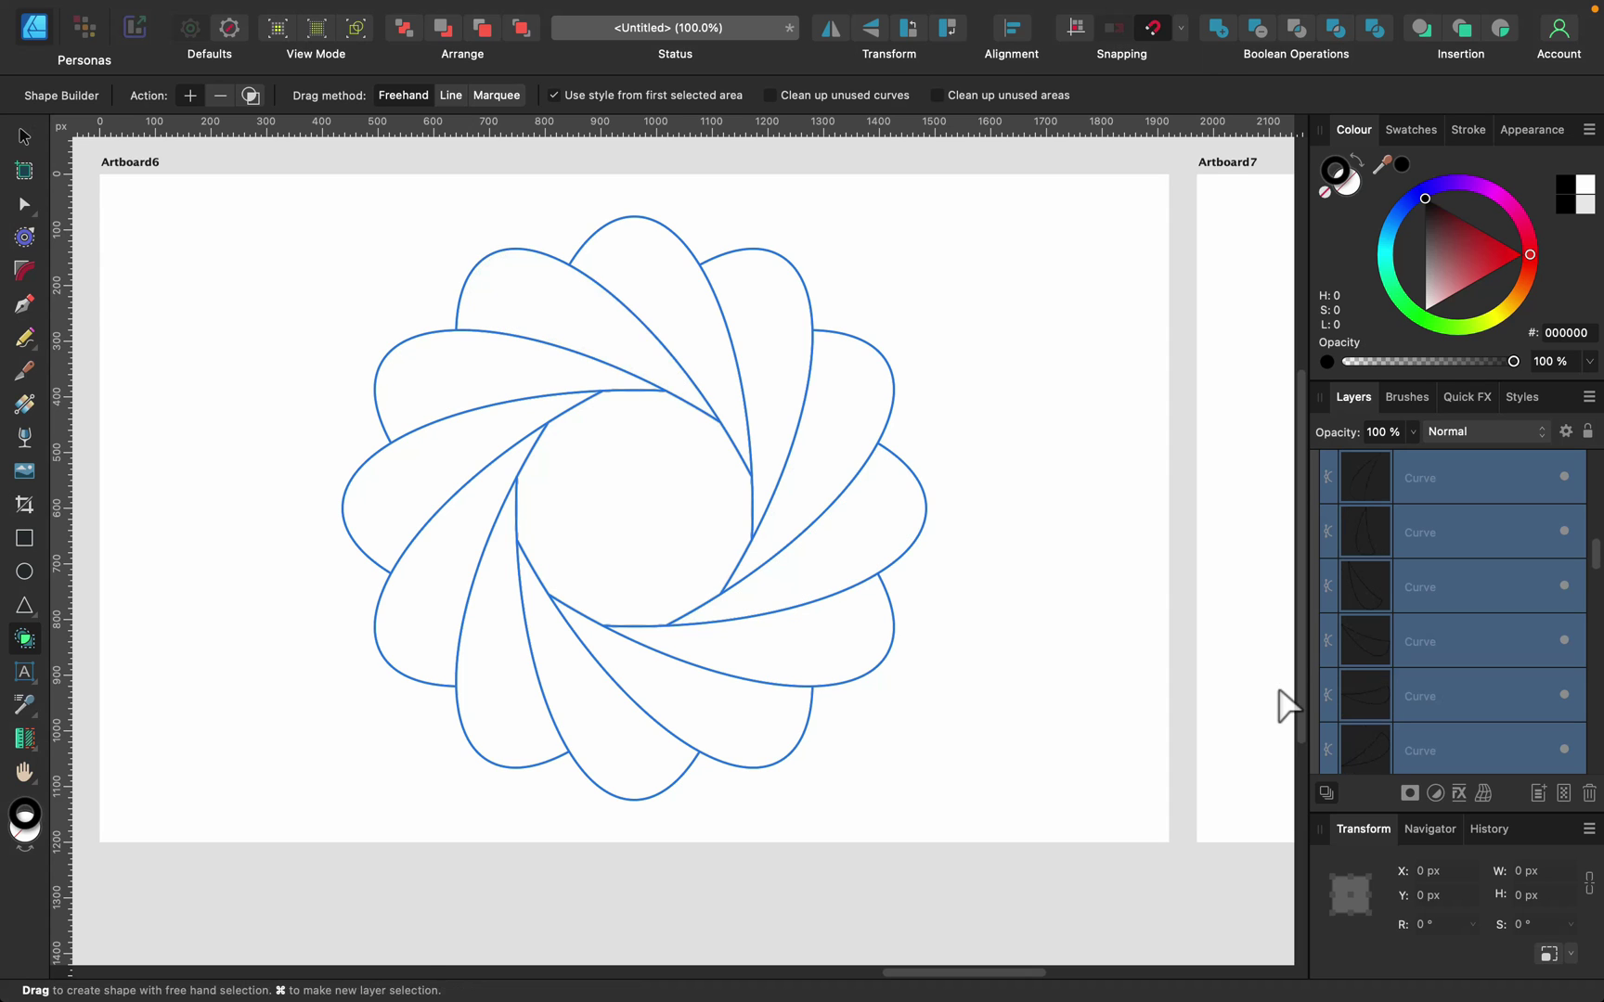
- Deselect the rosette and pan over to Artboard7's circles
click(22, 136)
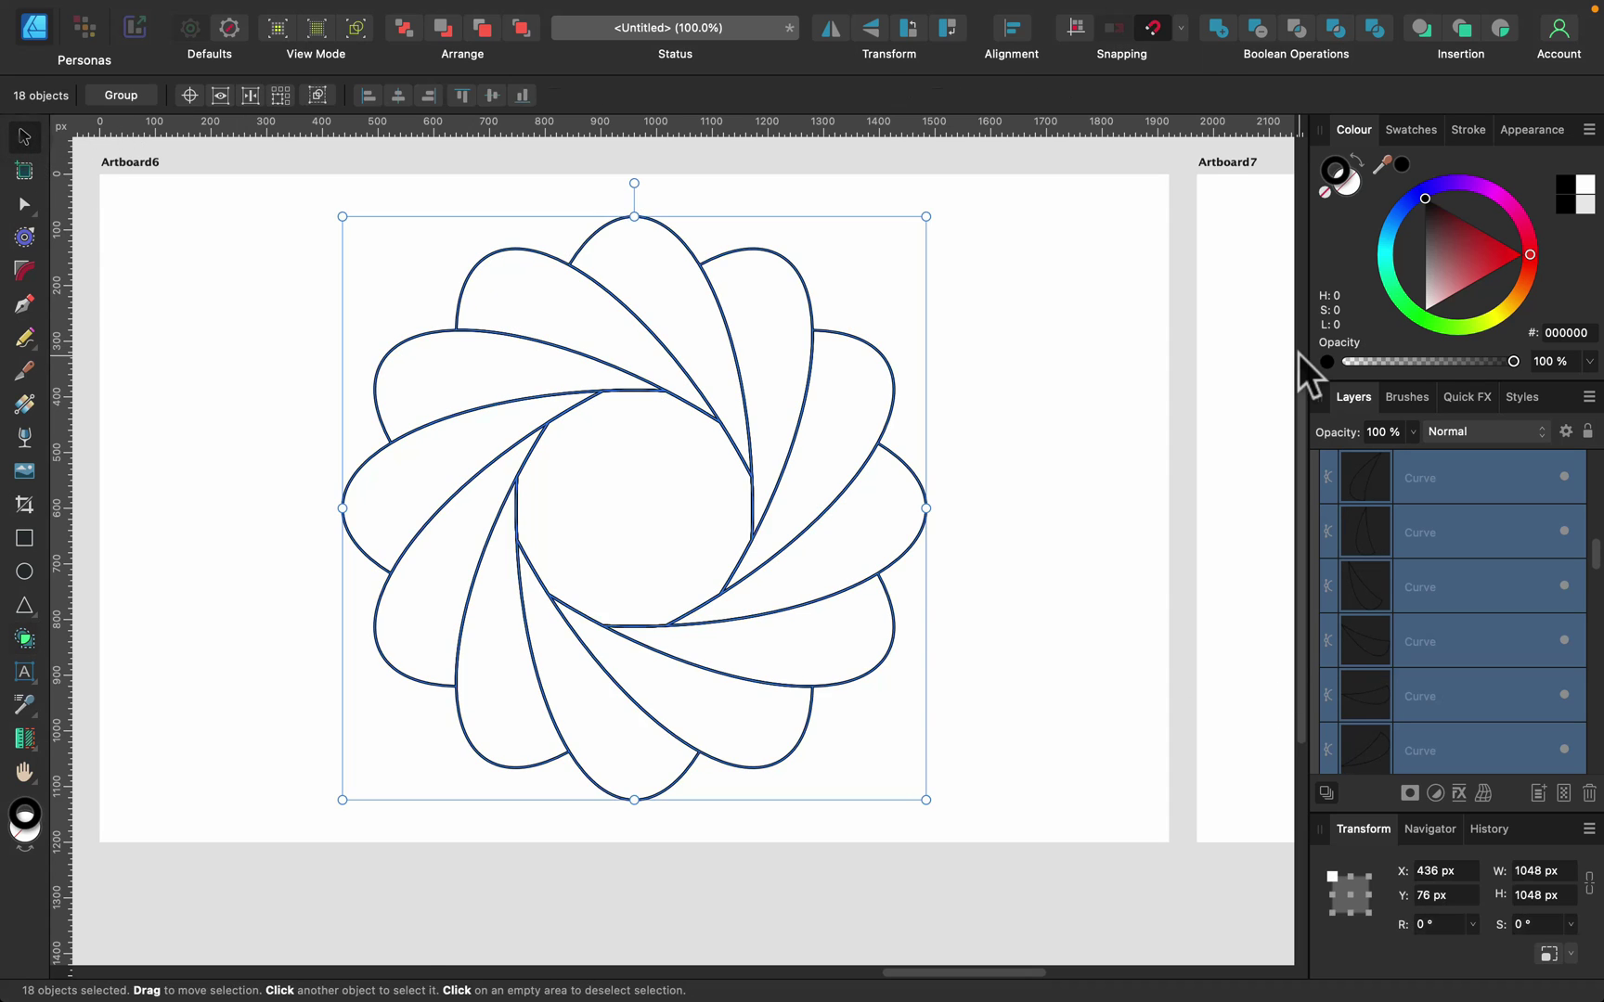
click(1003, 283)
key(space)
drag(1049, 365, 808, 382)
drag(1125, 400, 867, 413)
- Select all seven circles on Artboard7 for the Shape Builder
scroll(844, 418, left, 5)
scroll(799, 455, right, 2)
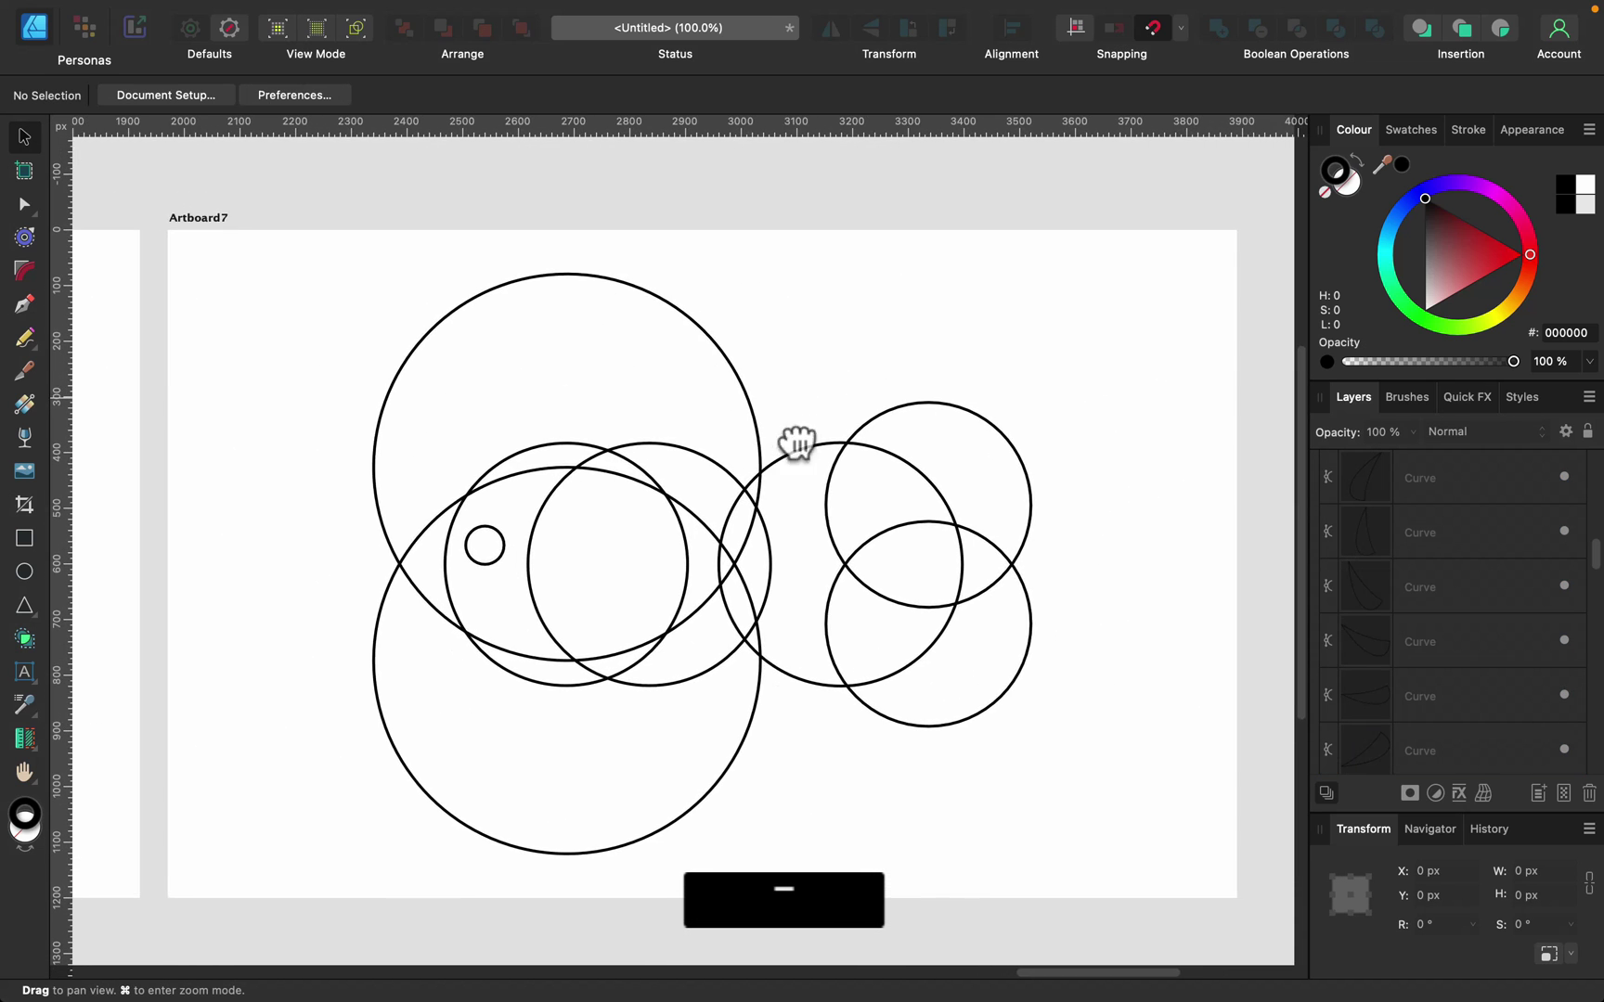
click(25, 639)
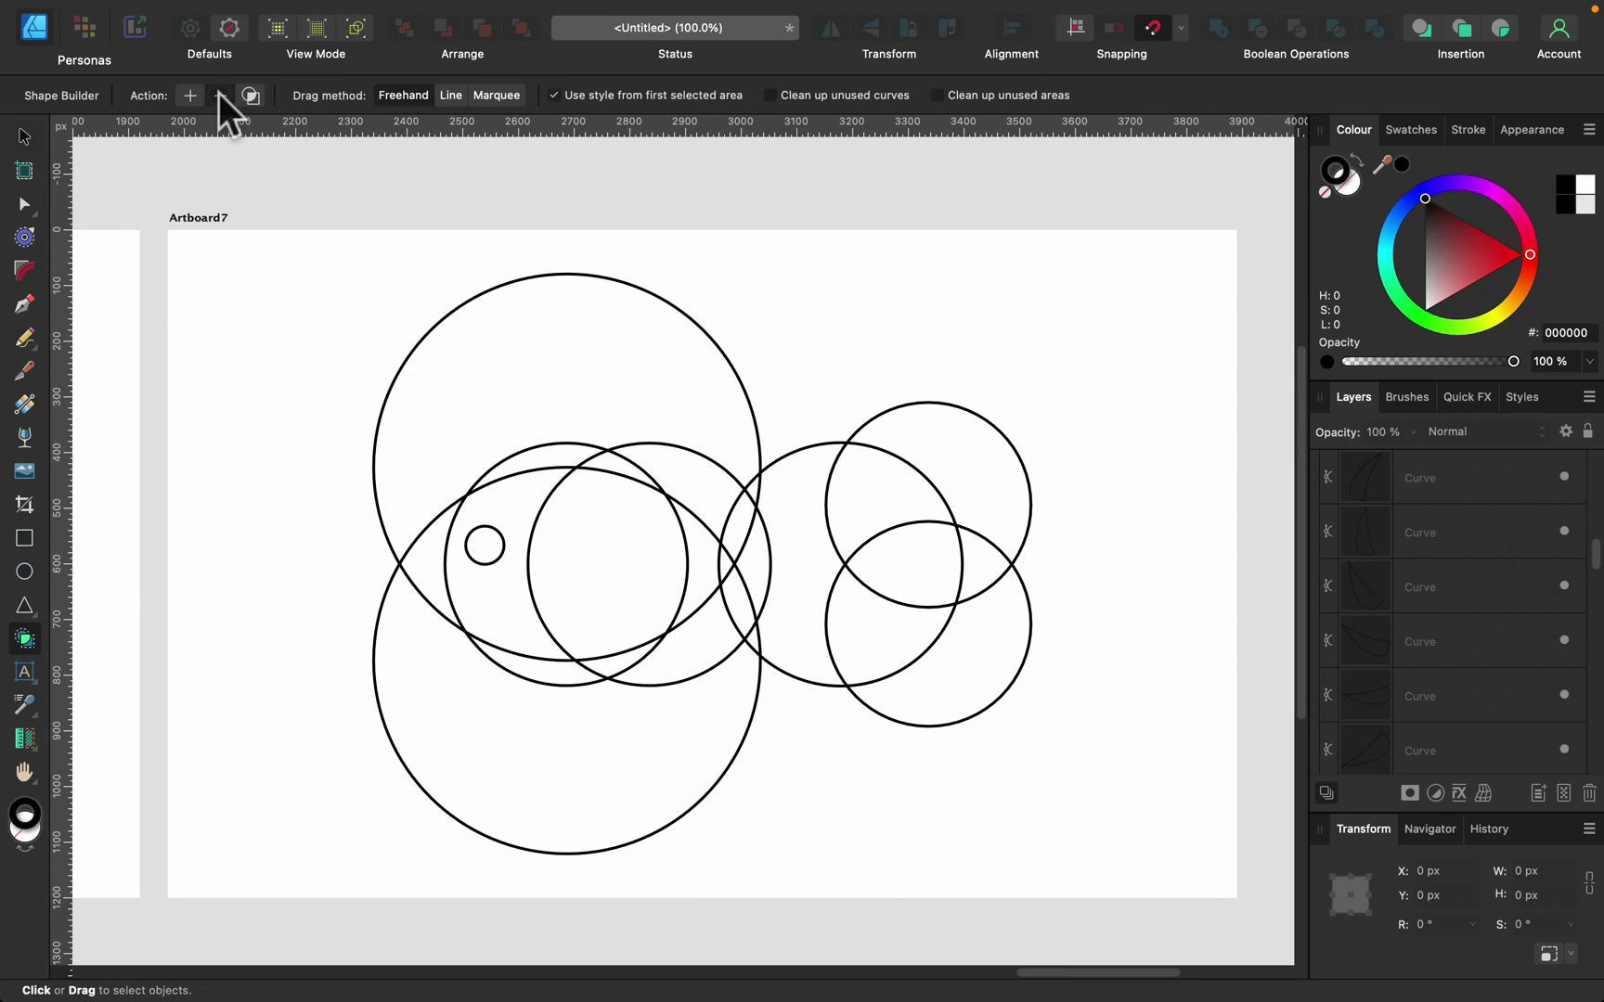
drag(261, 384, 158, 370)
drag(294, 248, 1168, 890)
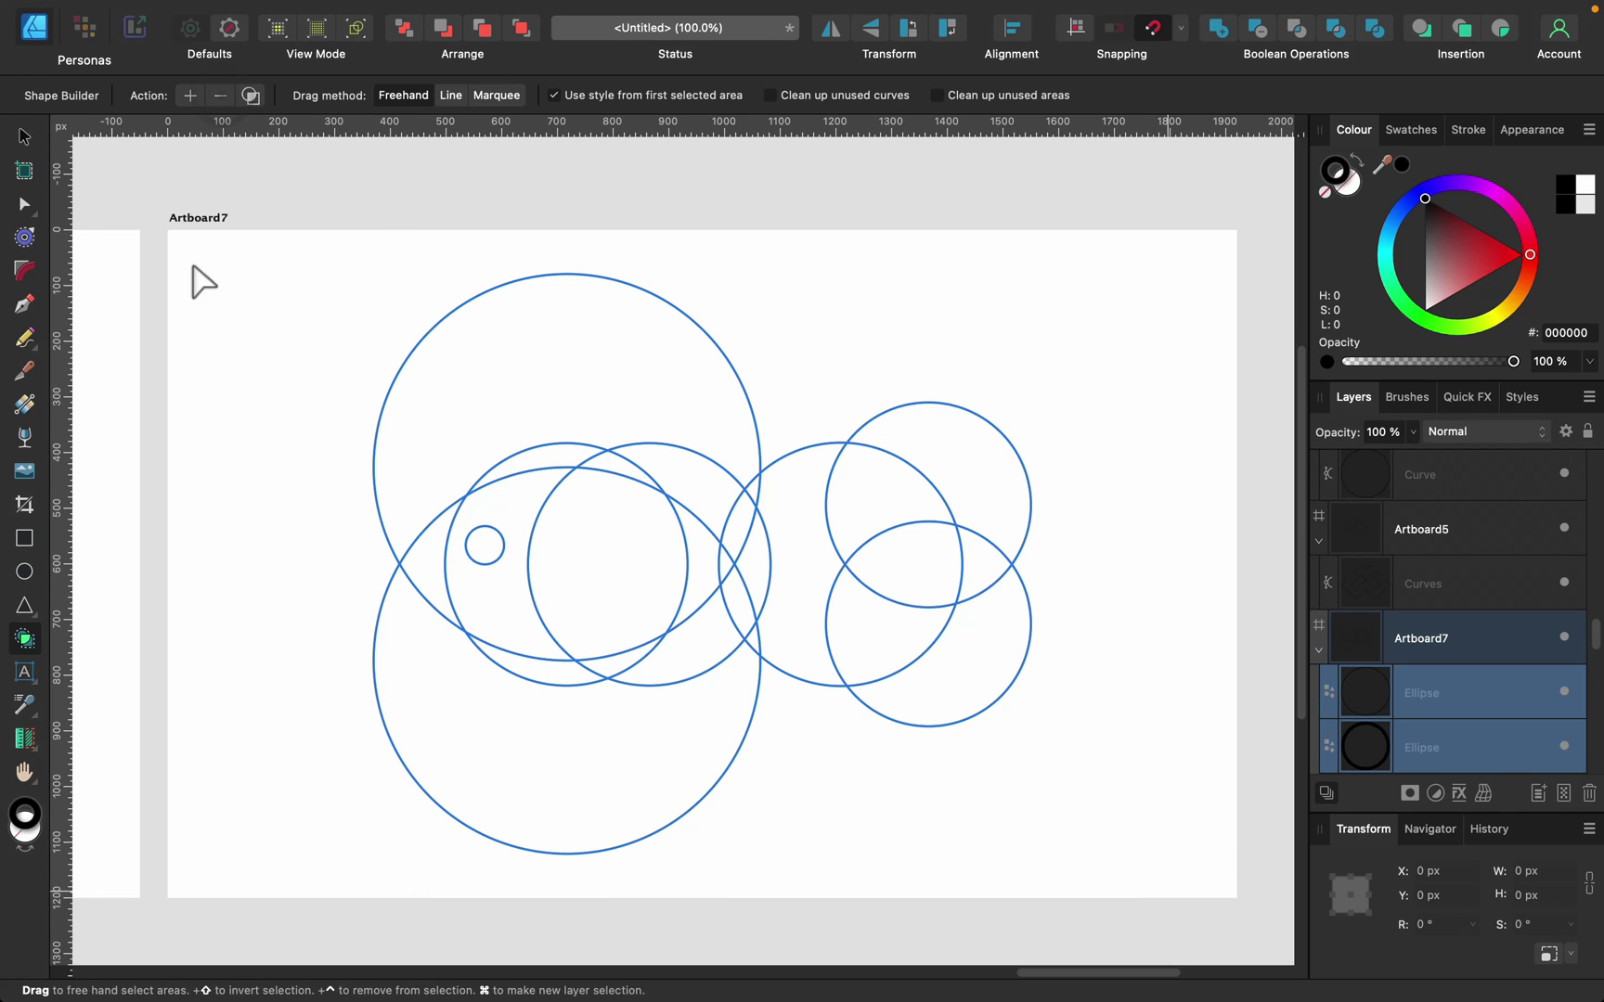
- Remove the upper circle's top region and lower circle's bottom, and trim the right circles into a forked tail
drag(304, 436, 835, 349)
mouse_move(261, 637)
mouse_down()
mouse_move(402, 687)
mouse_move(591, 804)
mouse_up()
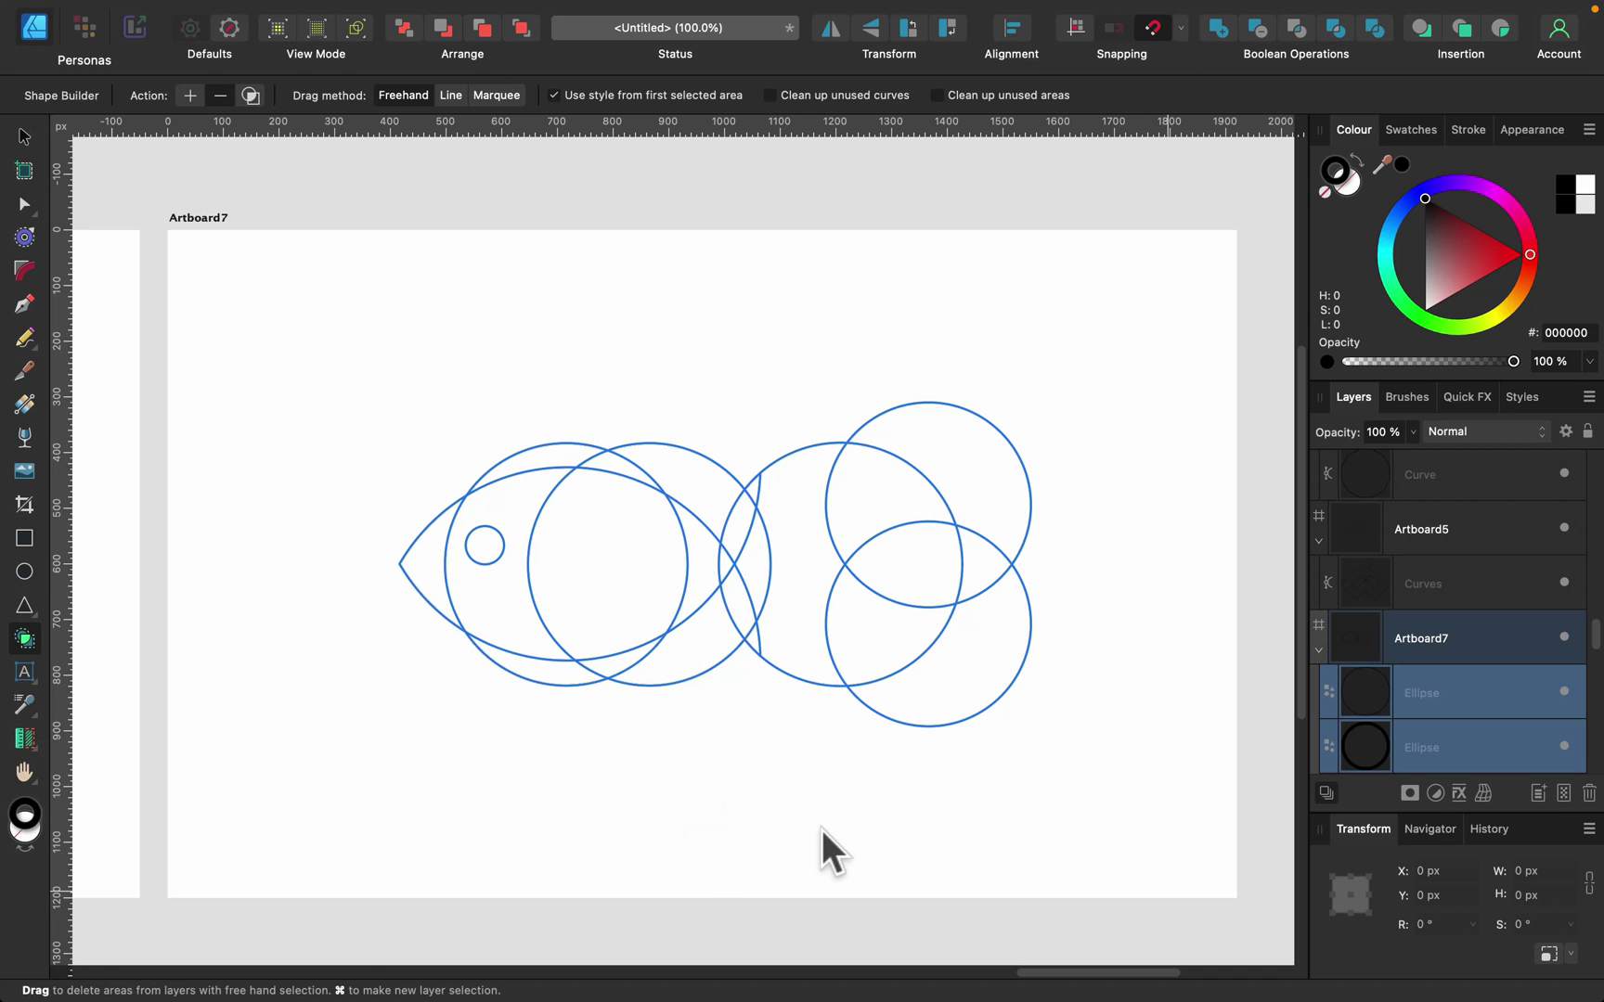
mouse_move(872, 501)
mouse_down()
mouse_move(904, 586)
mouse_move(888, 632)
mouse_move(913, 662)
mouse_move(962, 667)
mouse_move(1010, 509)
mouse_move(986, 474)
mouse_up()
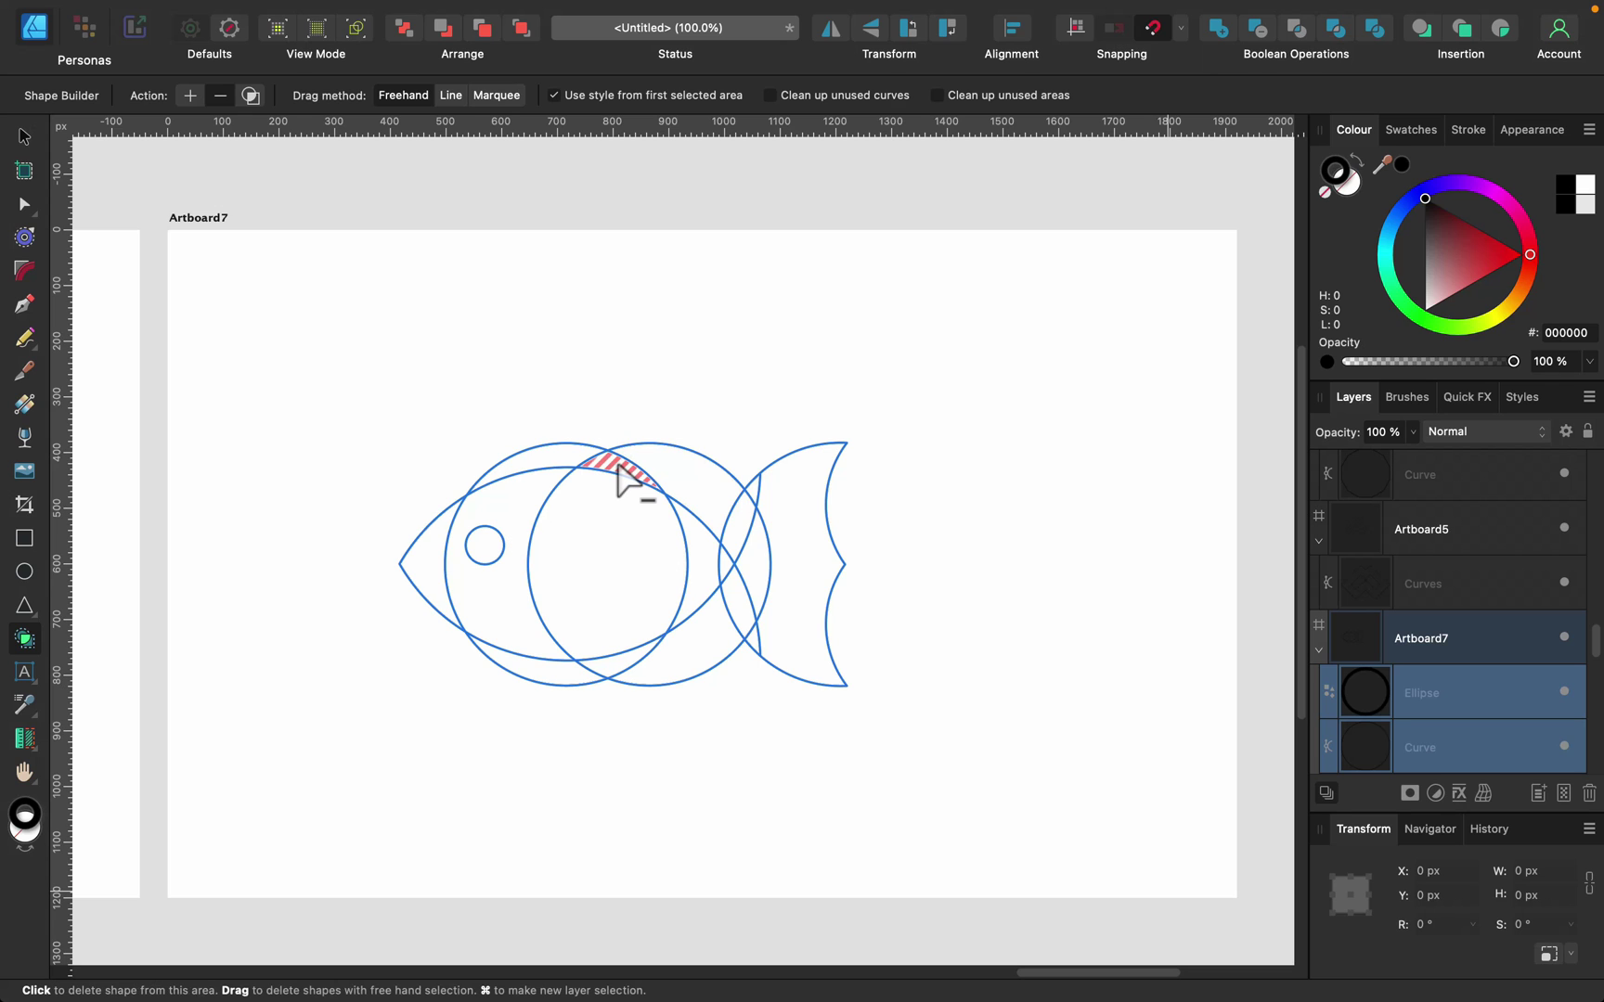
- Subtract the leftover slivers above and below the fish body
drag(622, 478, 670, 530)
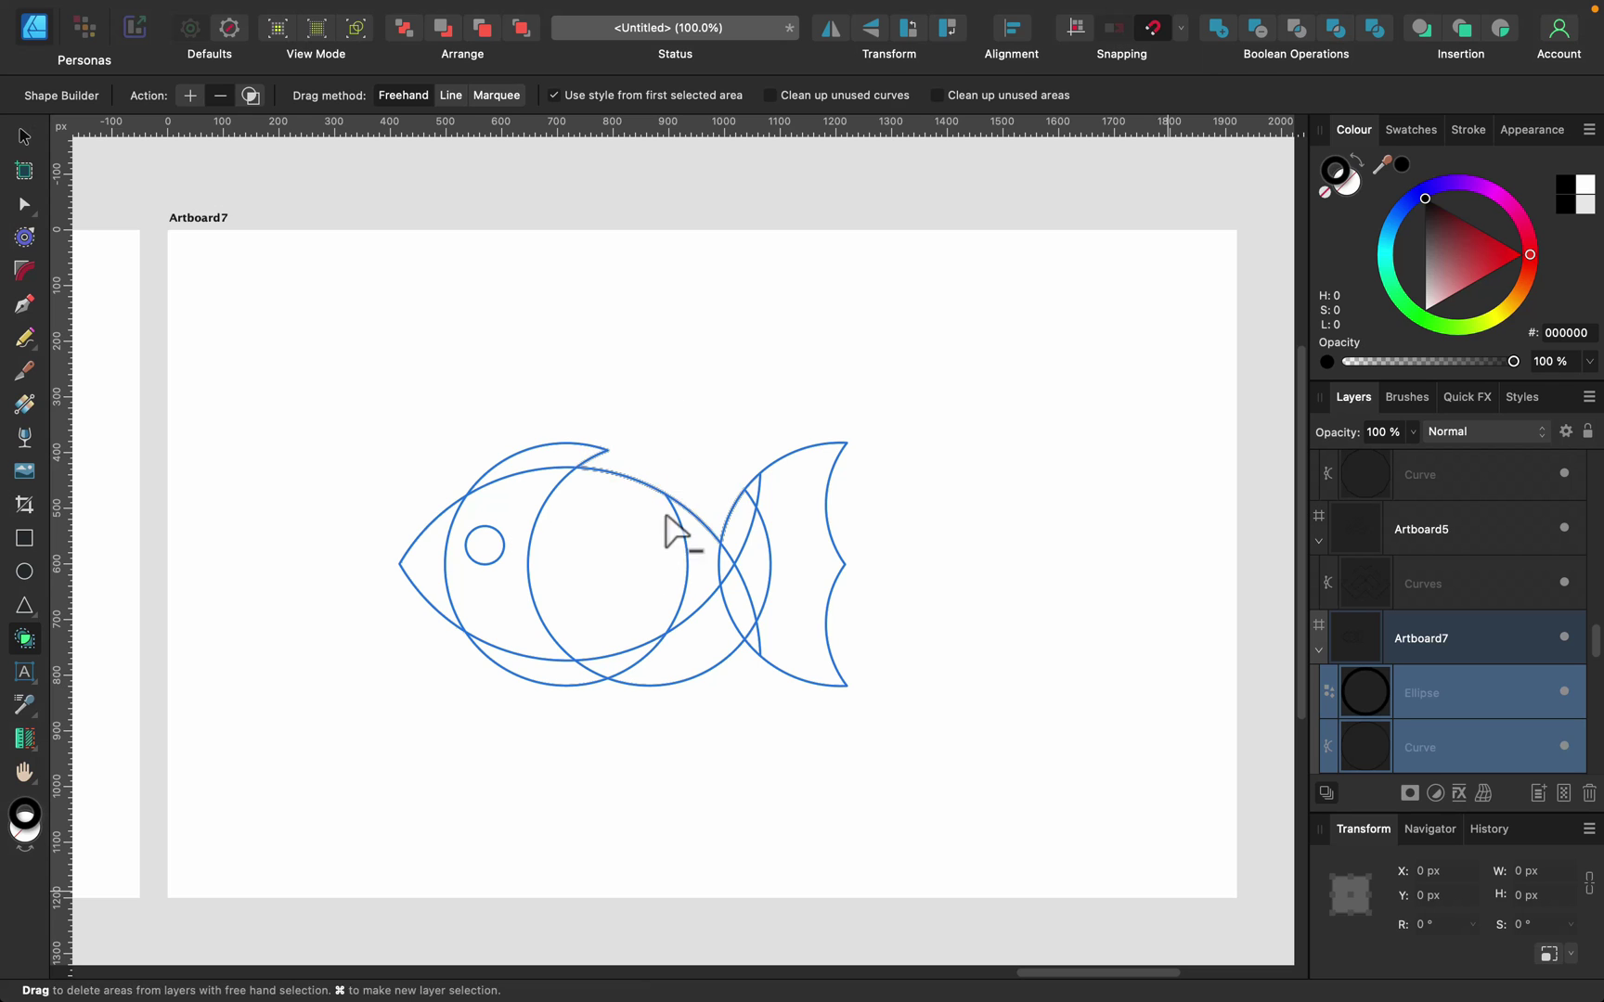
drag(619, 661, 696, 698)
click(483, 546)
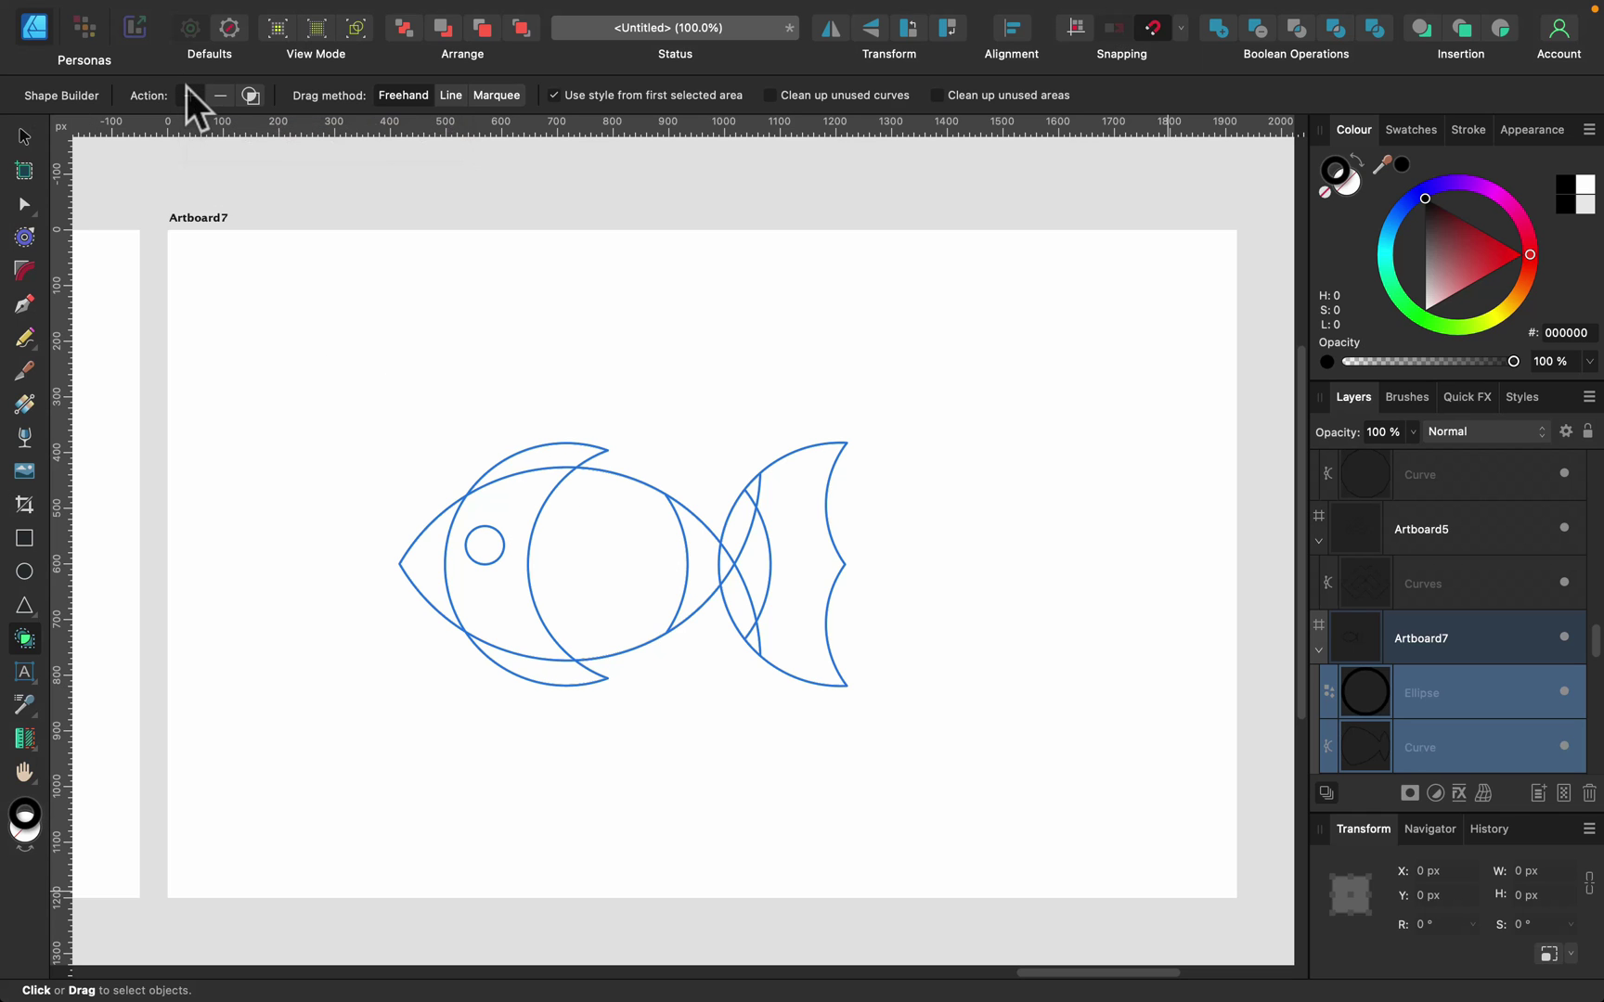
- Reselect the four fish pieces, add-merge fins, head and body into one outline, then deselect
click(541, 458)
drag(300, 350, 1107, 869)
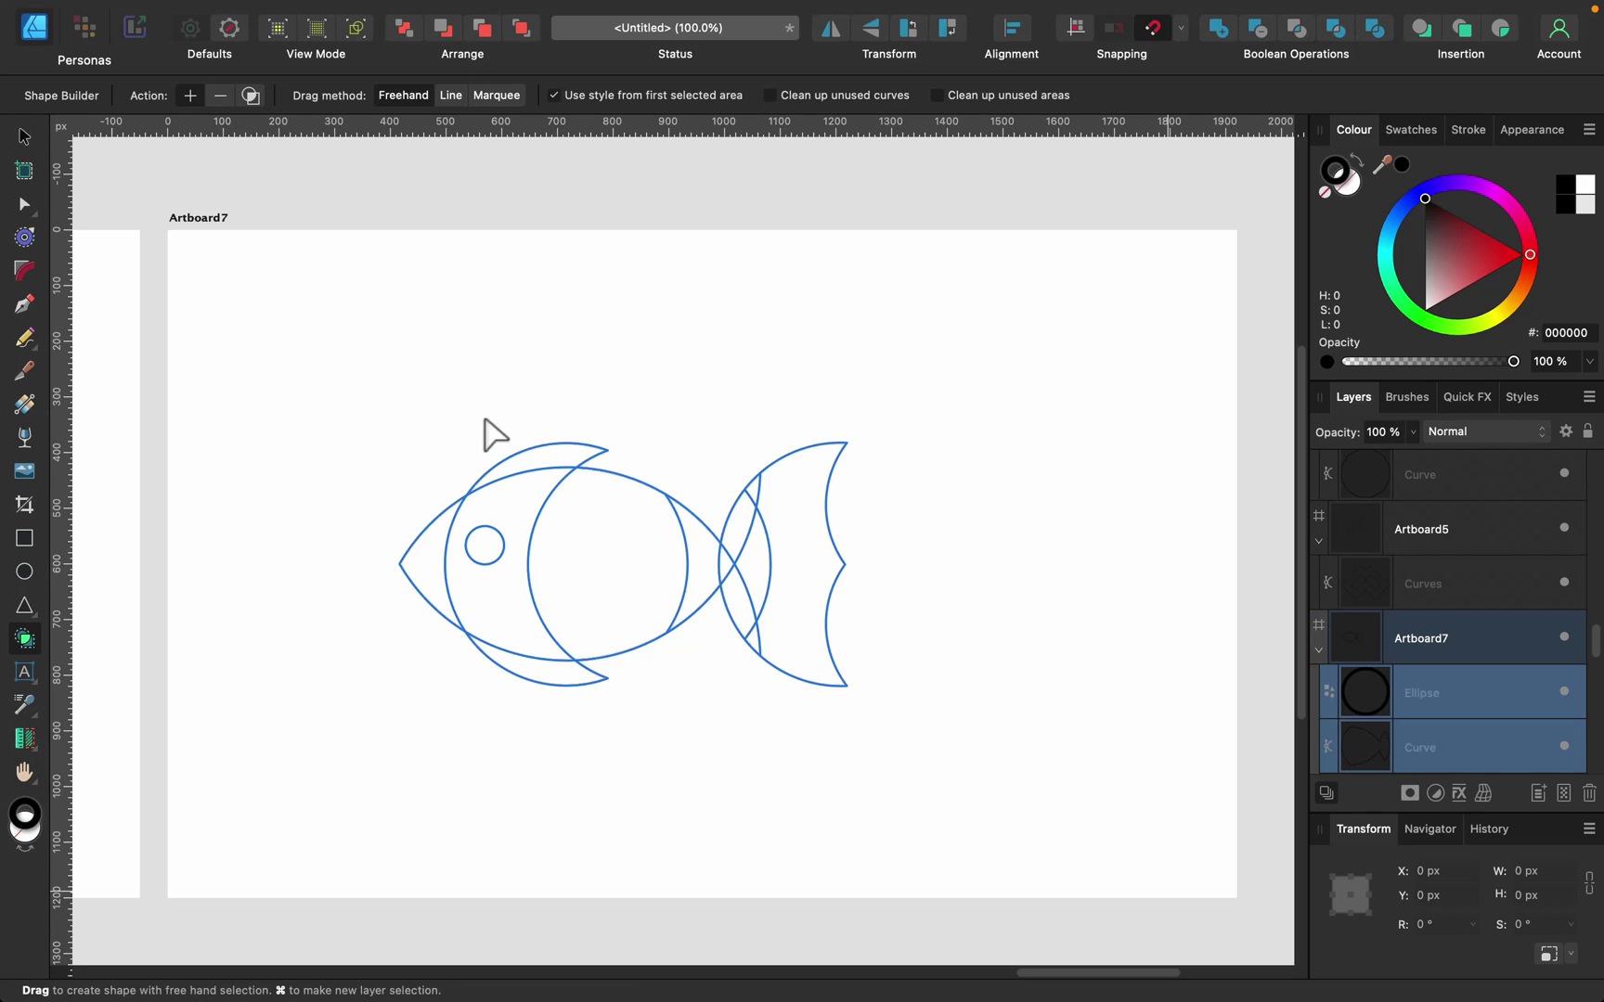
mouse_move(545, 459)
mouse_down()
mouse_move(440, 536)
mouse_move(447, 579)
mouse_move(531, 665)
mouse_move(553, 581)
mouse_move(724, 554)
mouse_move(755, 489)
mouse_move(784, 528)
mouse_move(746, 571)
mouse_move(756, 636)
mouse_up()
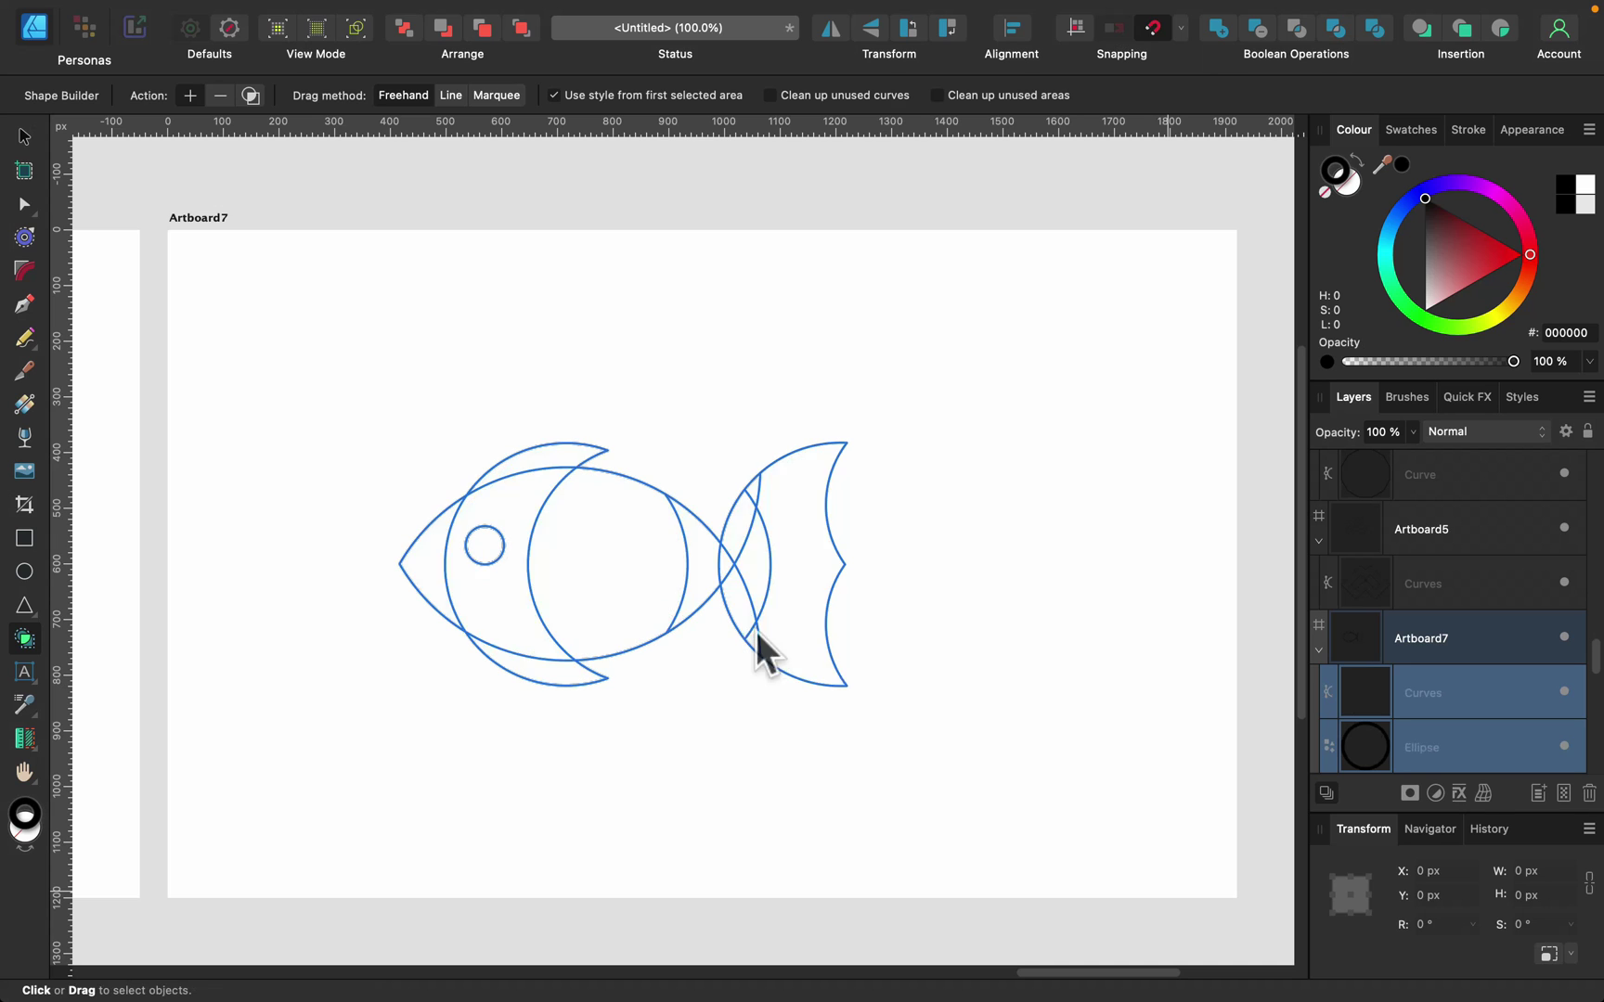
click(24, 138)
click(362, 318)
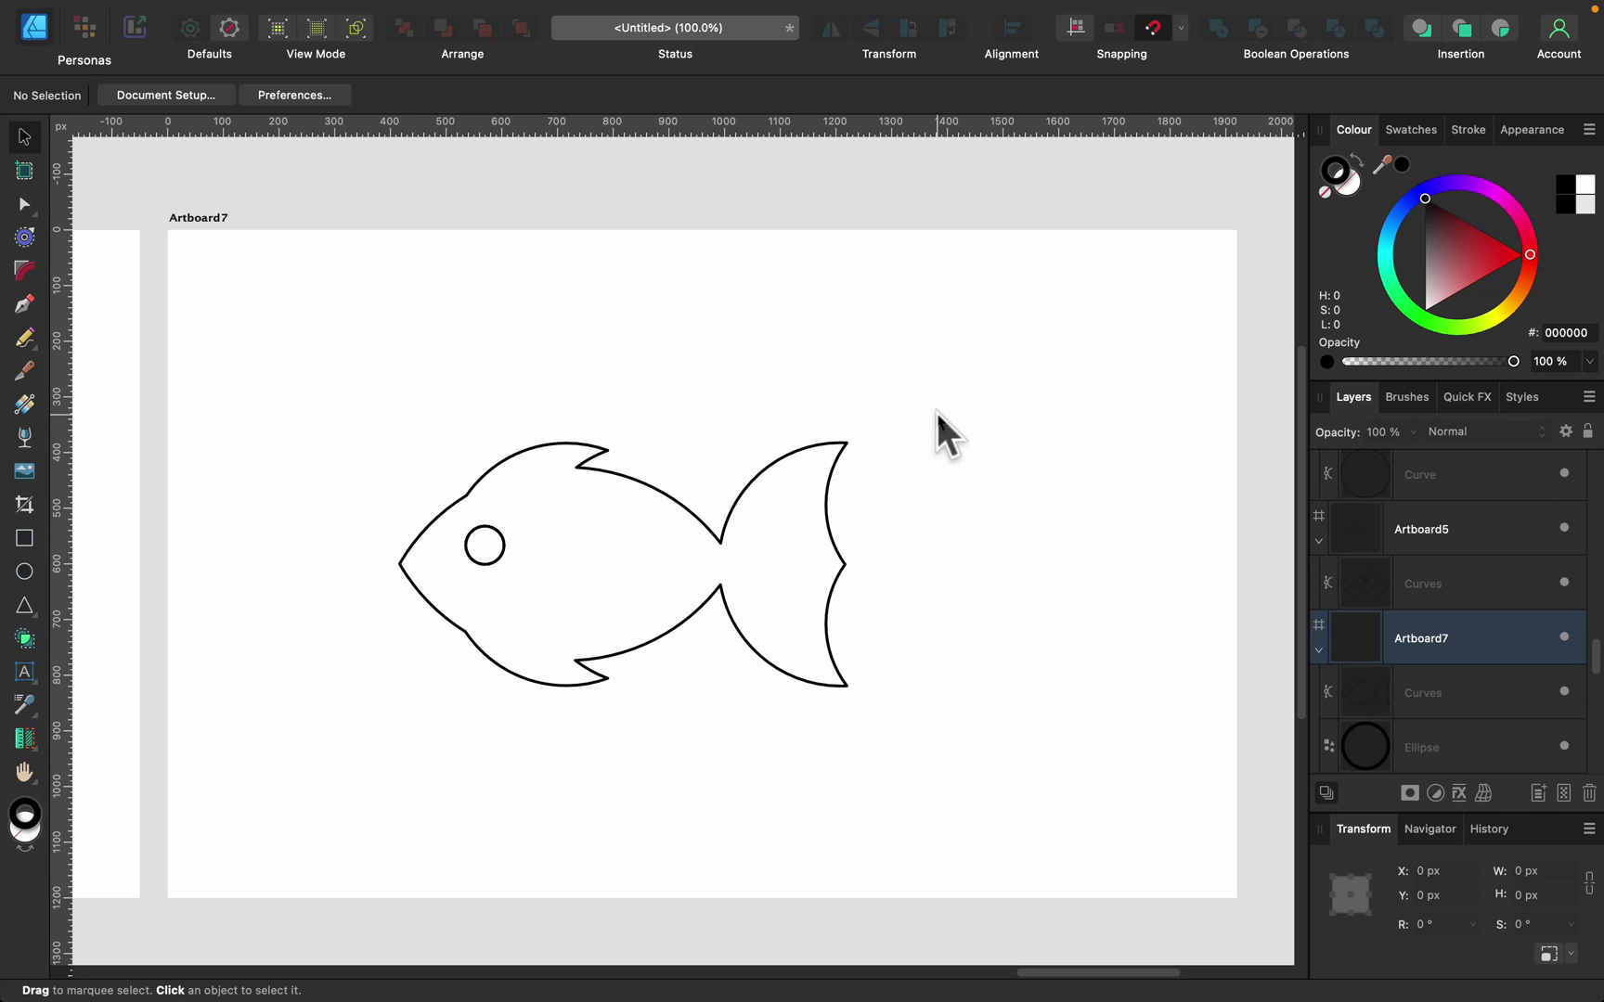
- Pan past the rosette, knot, yin-yang, rings and cloud artboards back to Artboard1's four-petal emblem
key(space)
drag(966, 412, 1346, 418)
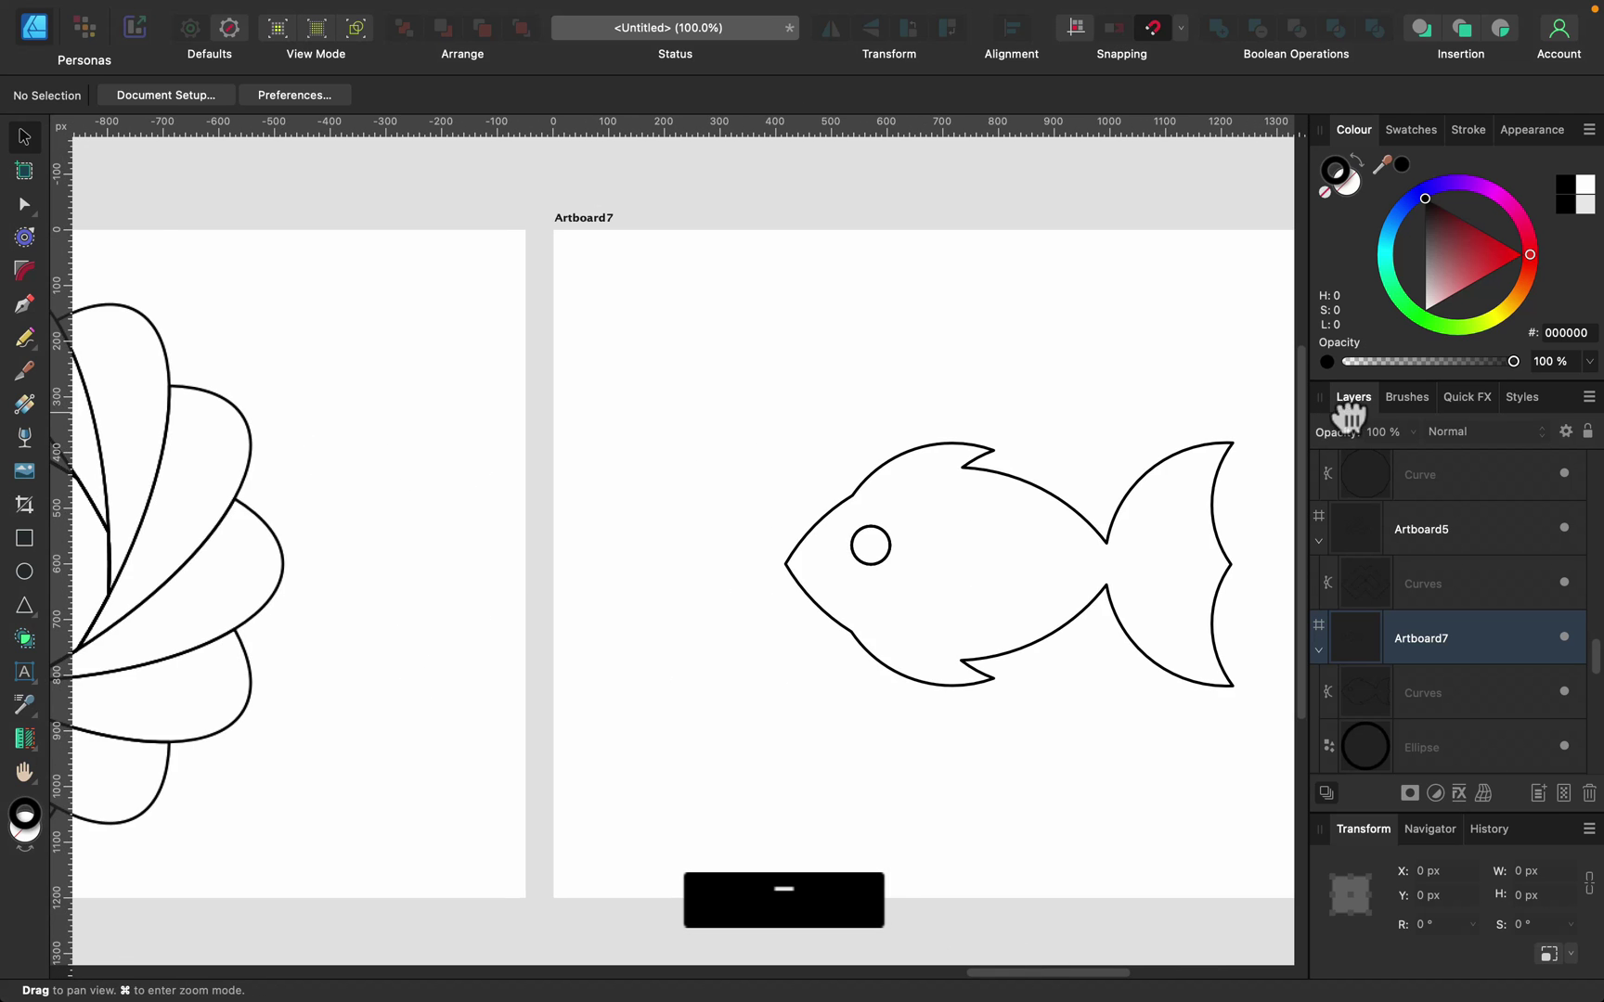
drag(385, 464, 960, 448)
mouse_move(419, 368)
mouse_down()
mouse_move(419, 414)
mouse_move(877, 405)
mouse_up()
mouse_move(196, 403)
mouse_down()
mouse_move(482, 409)
mouse_move(815, 455)
mouse_up()
drag(221, 466, 866, 444)
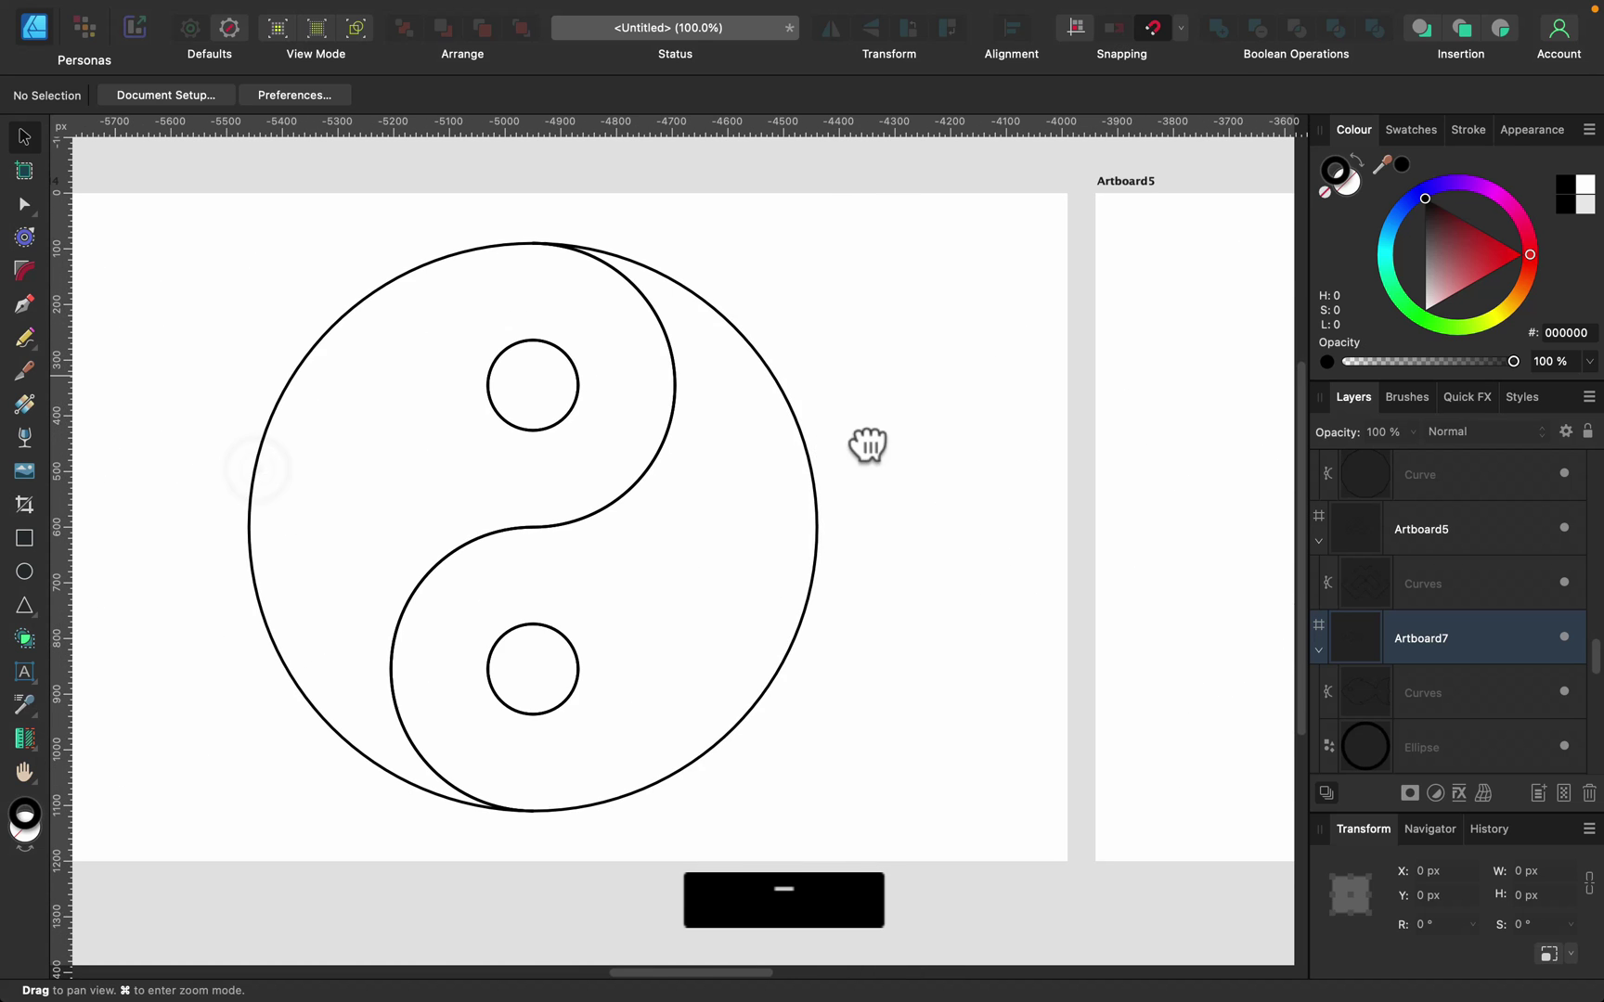
drag(339, 450, 931, 447)
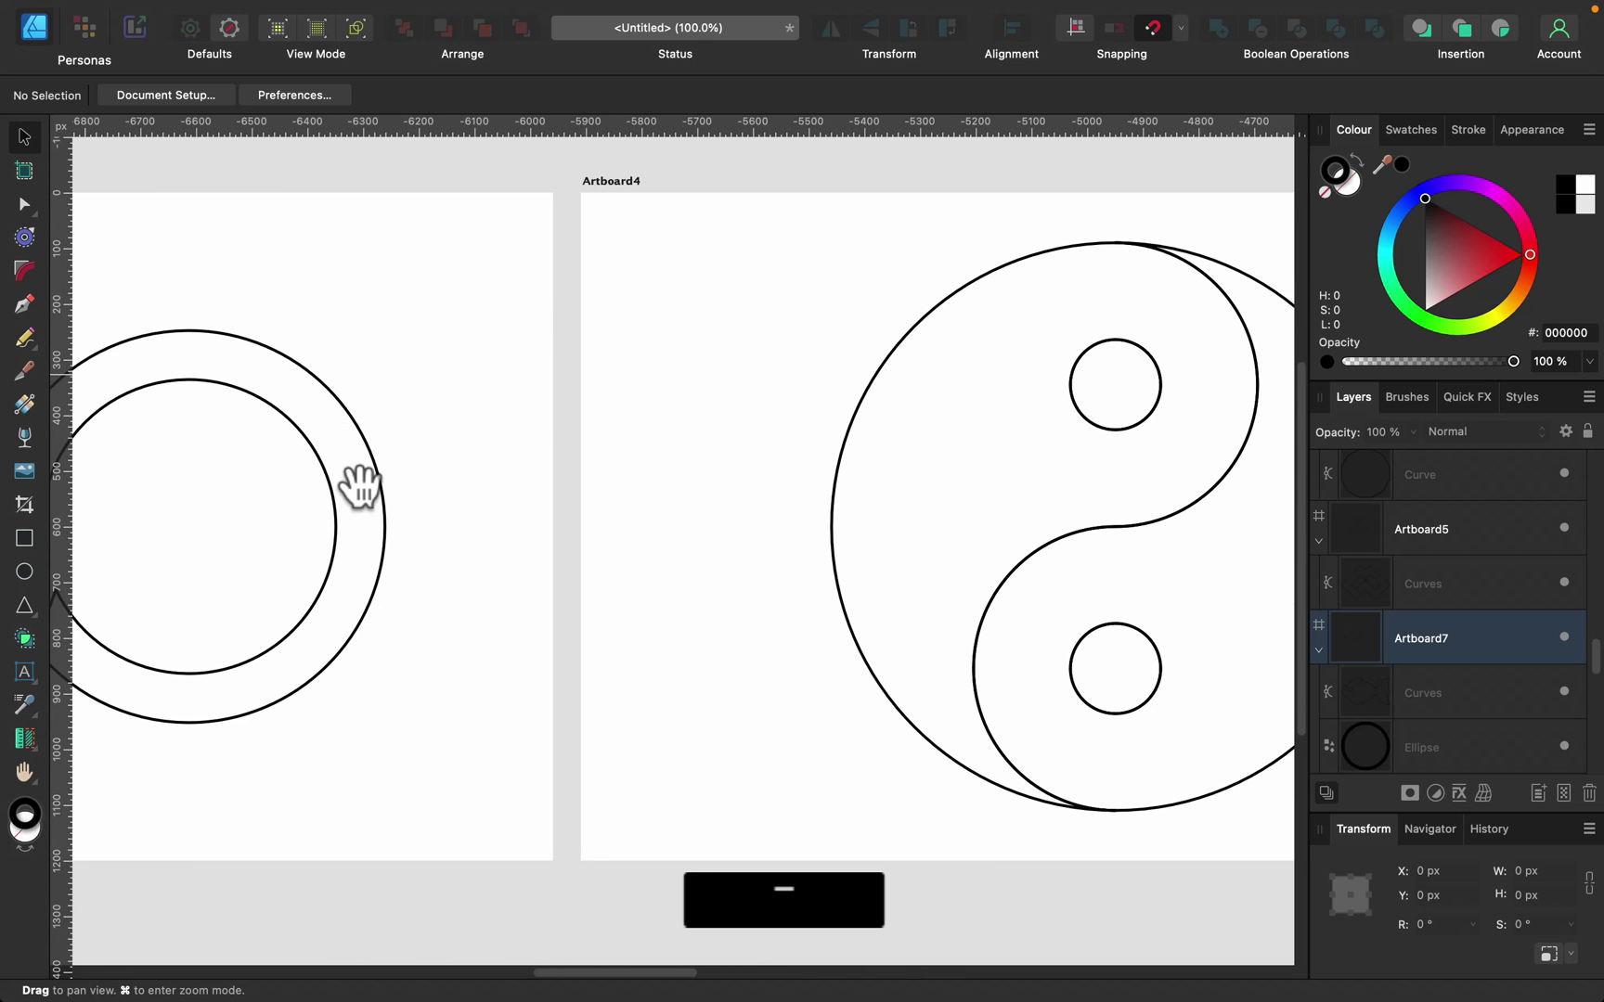
drag(367, 488, 1146, 486)
mouse_move(477, 430)
mouse_down()
mouse_move(866, 458)
mouse_move(1076, 441)
mouse_up()
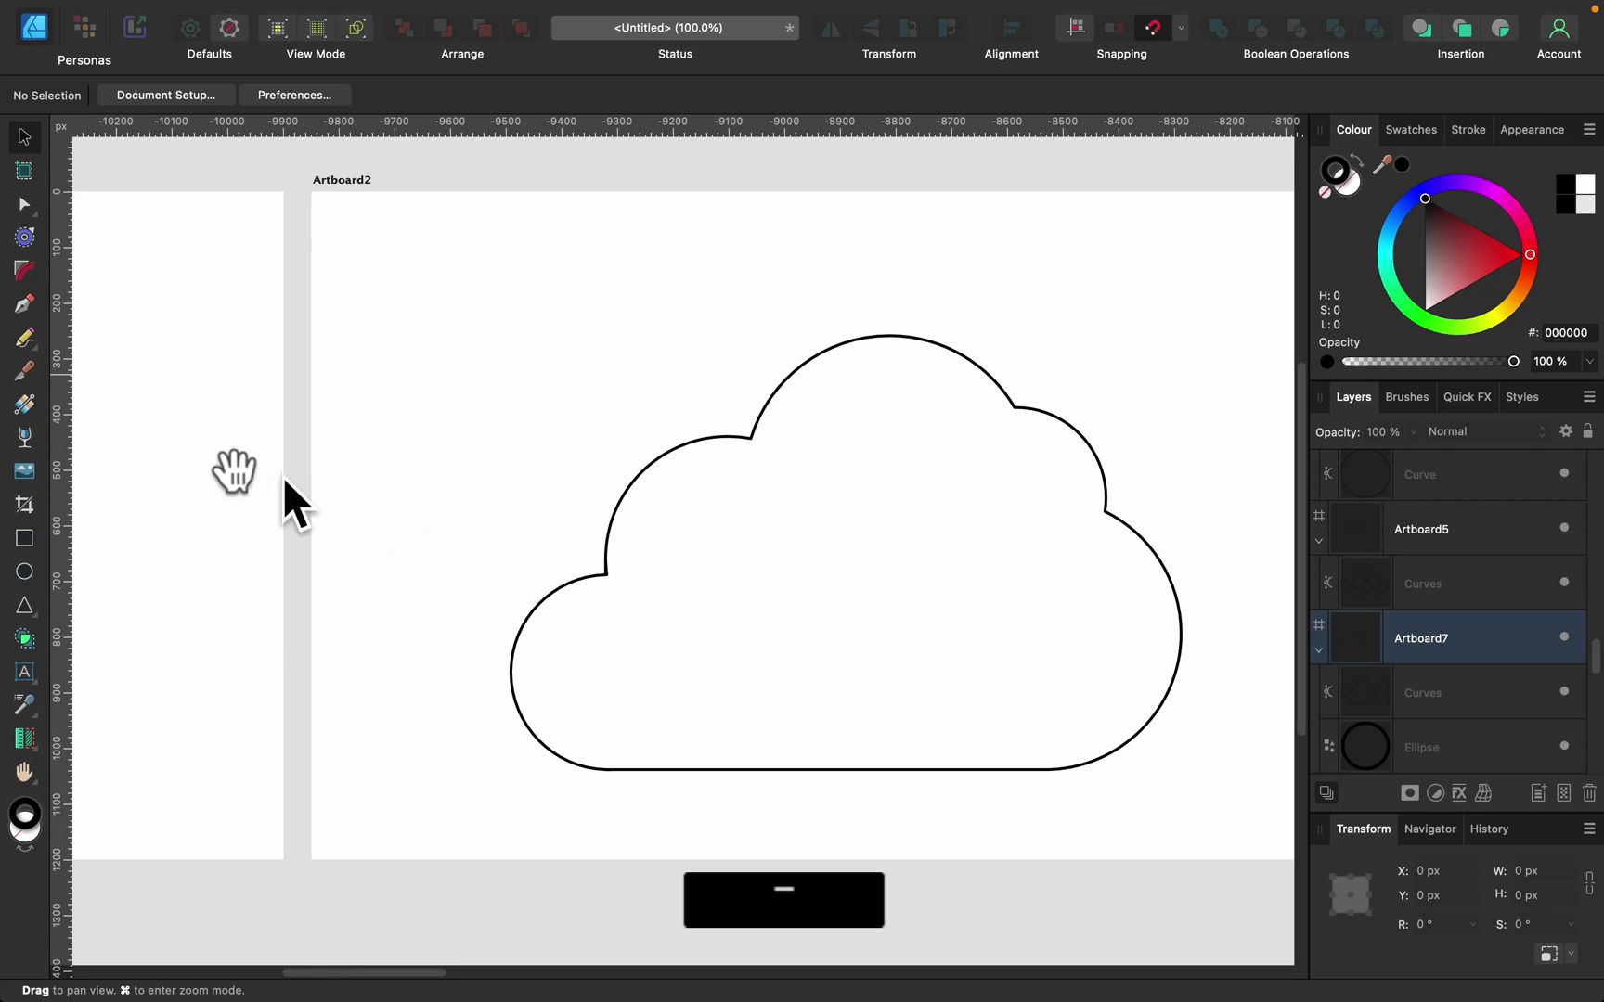
drag(306, 450, 678, 455)
drag(308, 447, 659, 468)
mouse_move(459, 469)
mouse_down()
mouse_move(648, 469)
mouse_move(634, 473)
mouse_up()
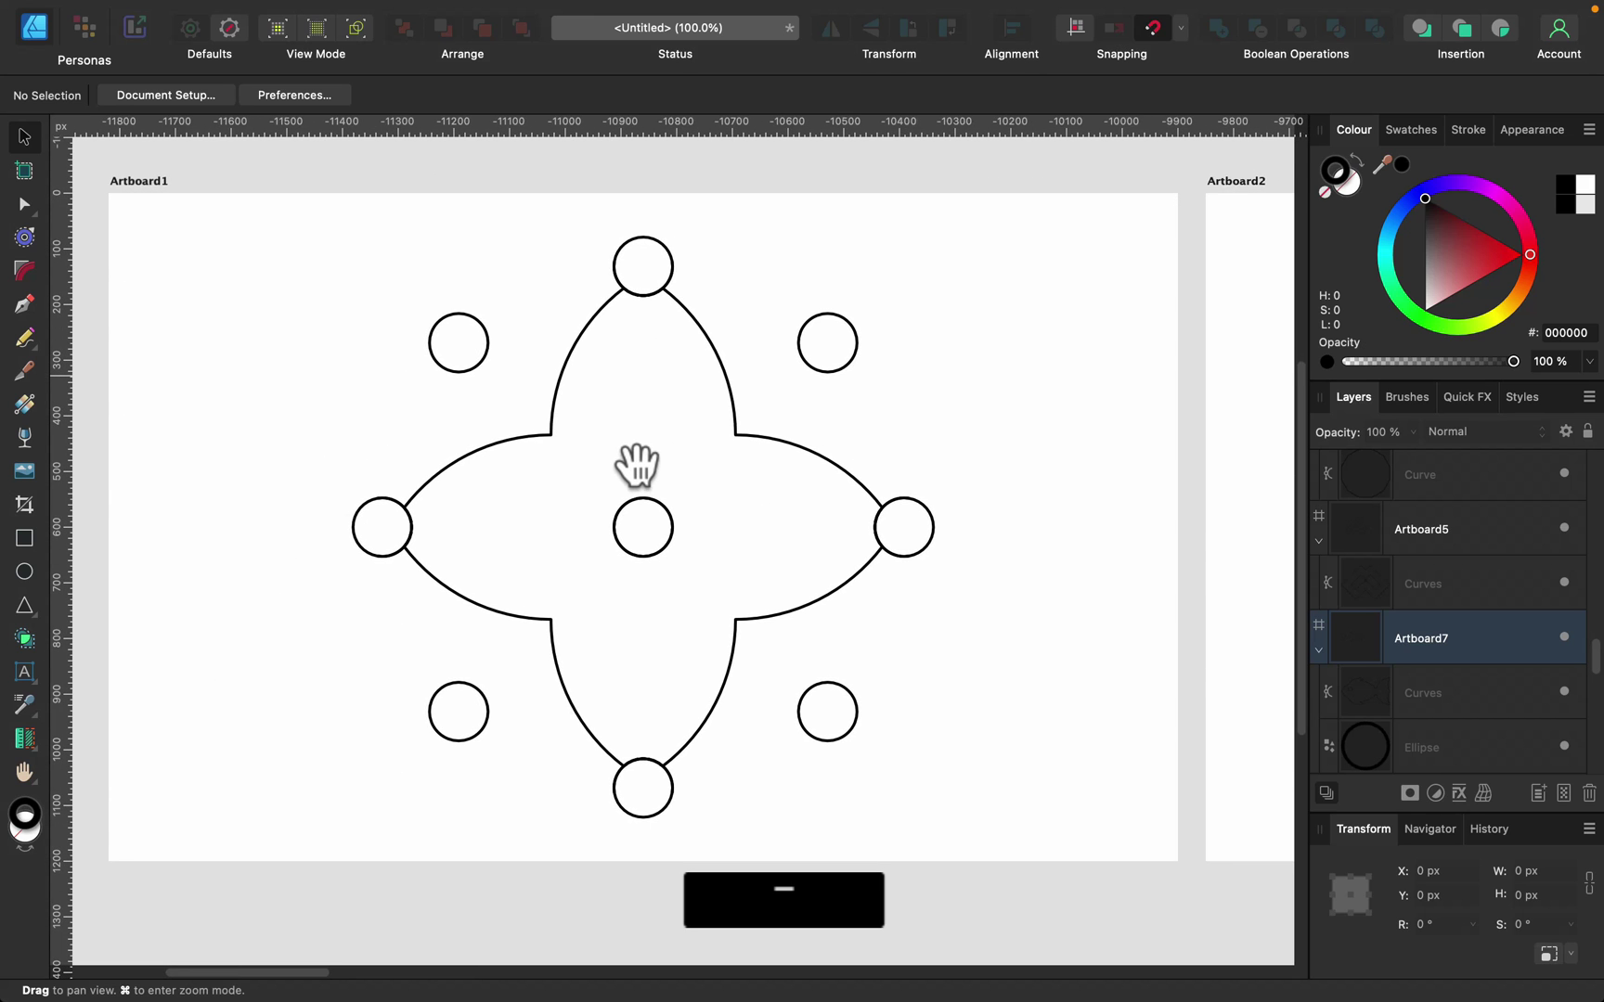